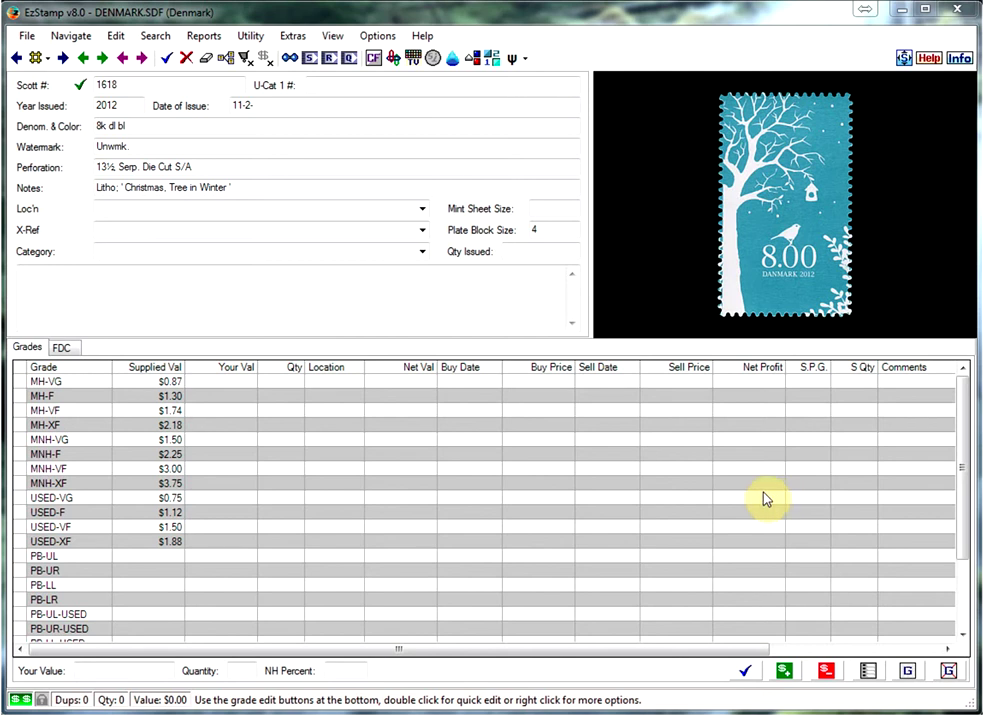
Bring up the E:\temp folder in Explorer and scroll through the Untitled-*.bmp stamp thumbnails
{"action": "left_click", "coordinate": [775, 298]}
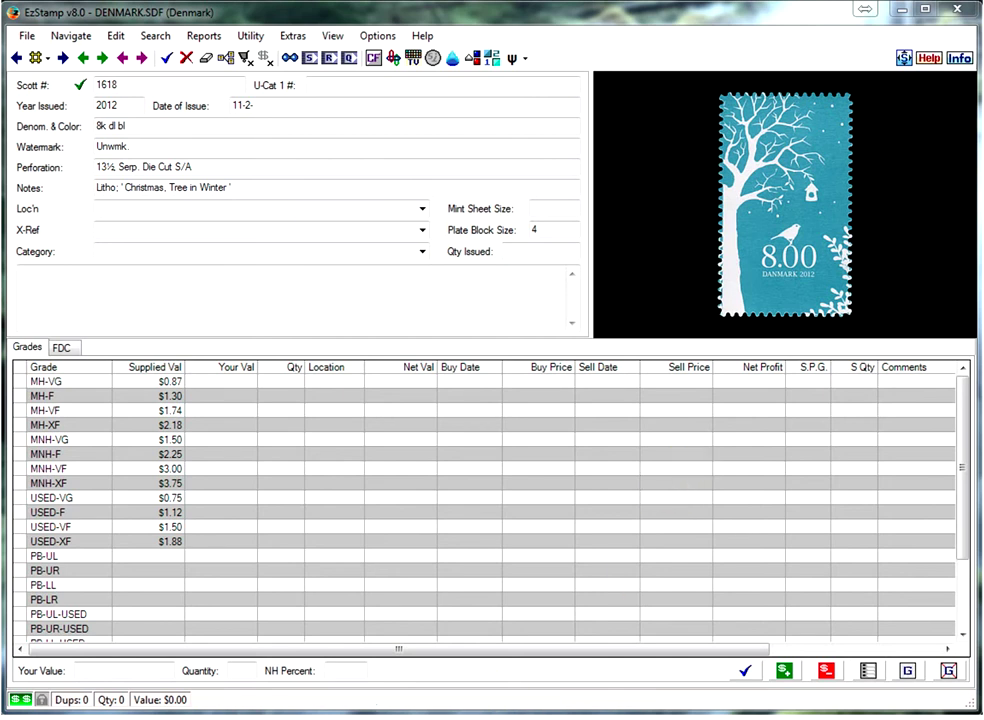
{"action": "key", "text": "alt+Tab"}
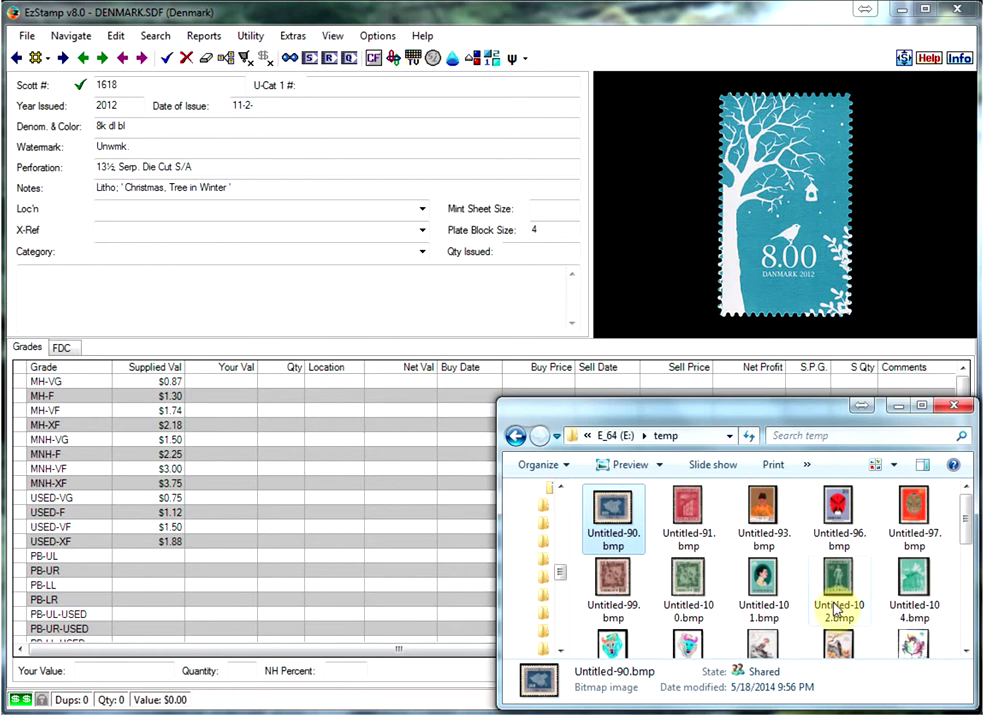
{"action": "left_click_drag", "start_coordinate": [966, 520], "coordinate": [966, 450]}
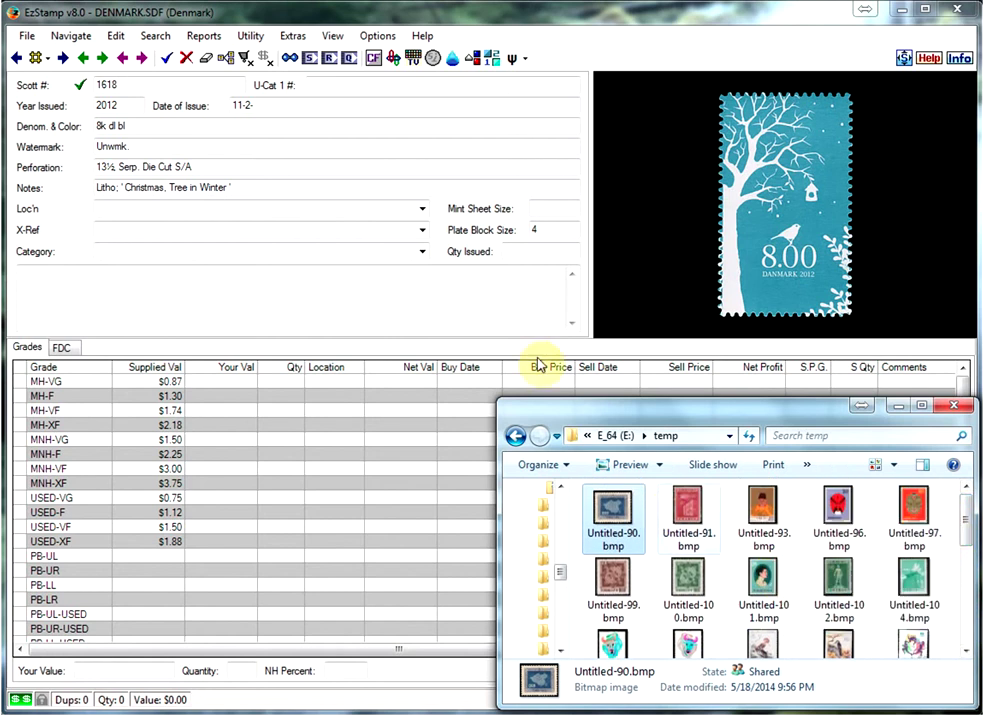
Start SRS Global Mode with warp search, global search and auto search levels turned on
{"action": "left_click", "coordinate": [292, 36]}
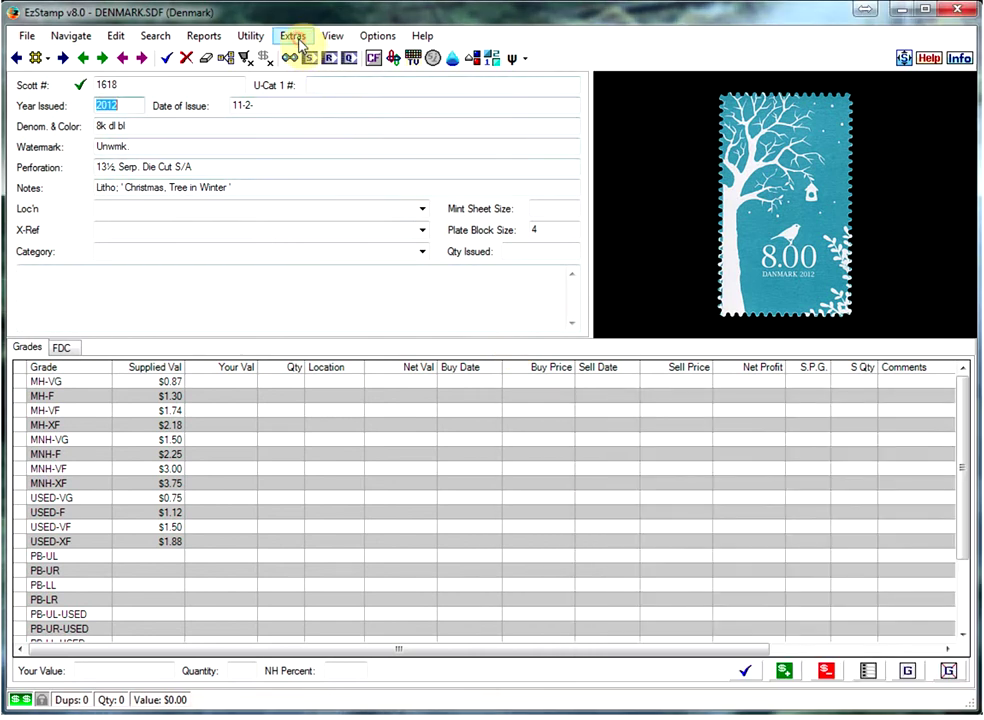
{"action": "left_click", "coordinate": [294, 37]}
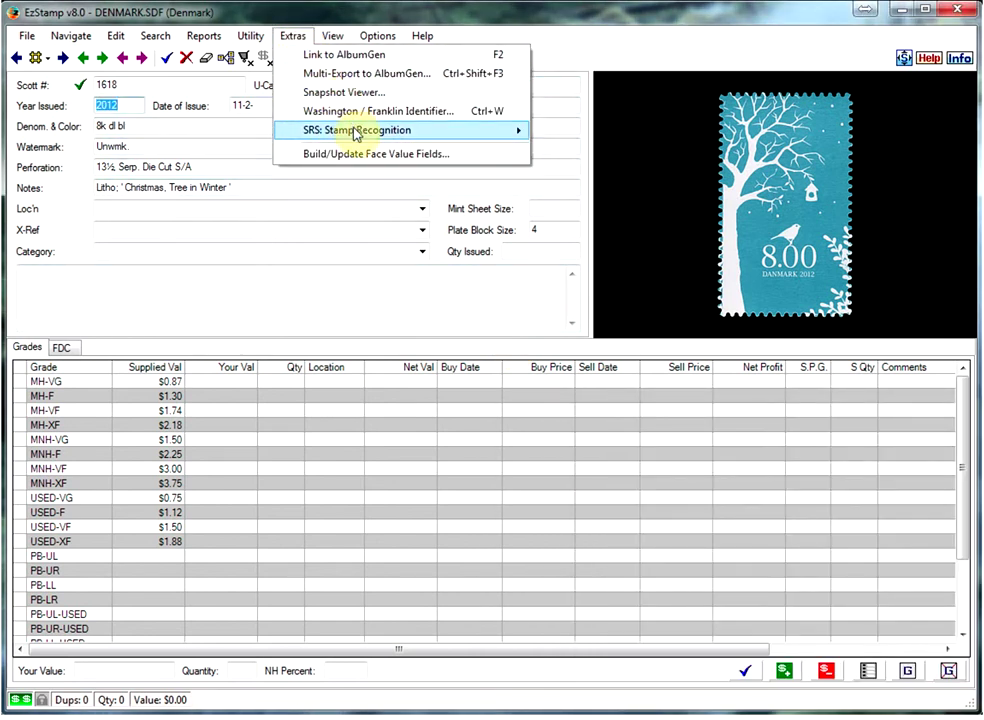
{"action": "mouse_move", "coordinate": [351, 131]}
{"action": "left_click", "coordinate": [599, 171]}
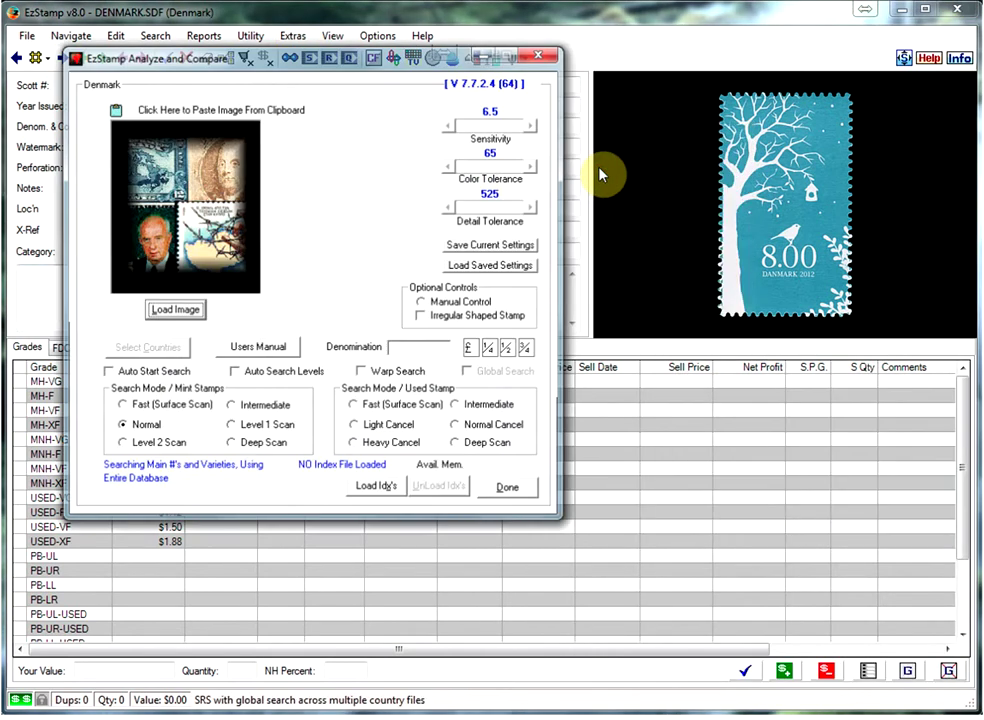
{"action": "left_click", "coordinate": [362, 372]}
{"action": "left_click", "coordinate": [469, 372]}
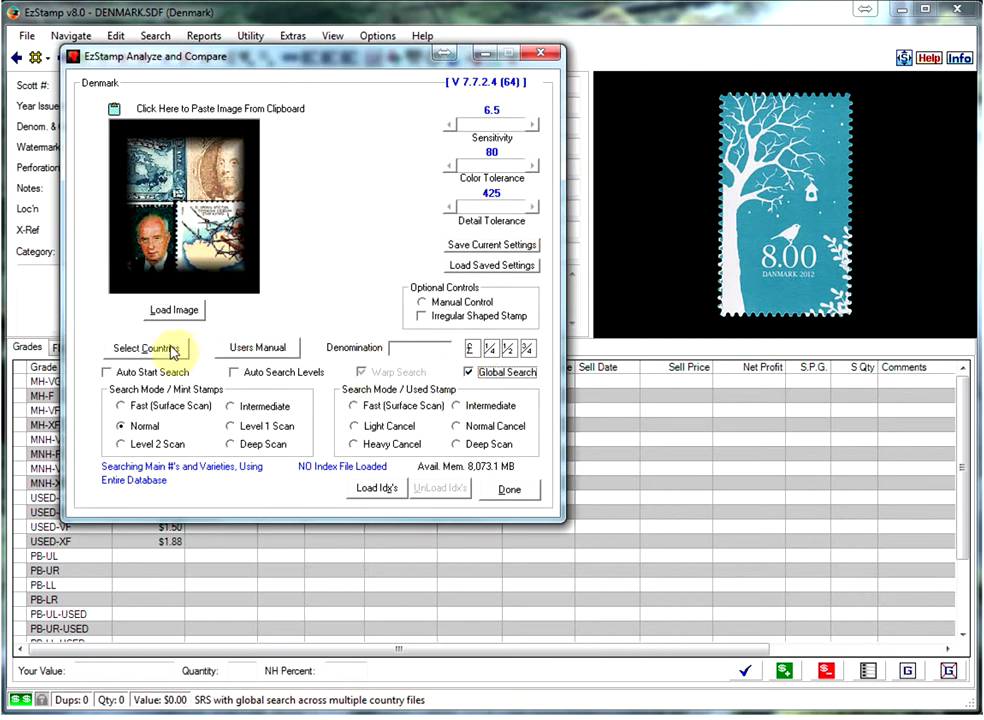
{"action": "left_click", "coordinate": [234, 372]}
Load the Asian+Russia.txt country list as the countries to search
{"action": "left_click", "coordinate": [147, 348]}
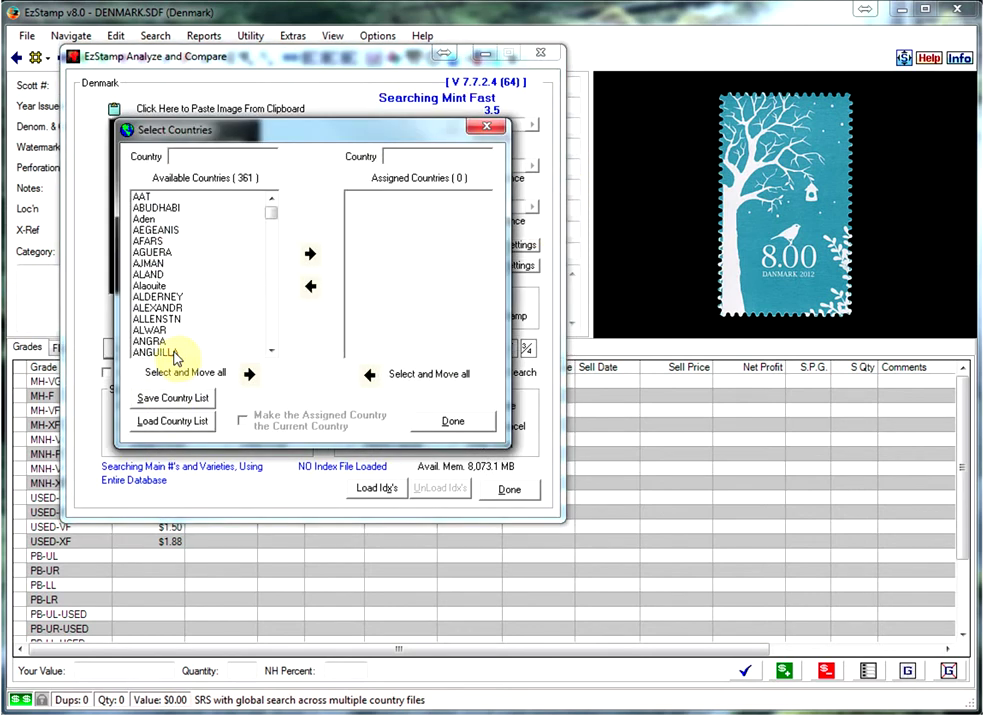
{"action": "left_click", "coordinate": [172, 423]}
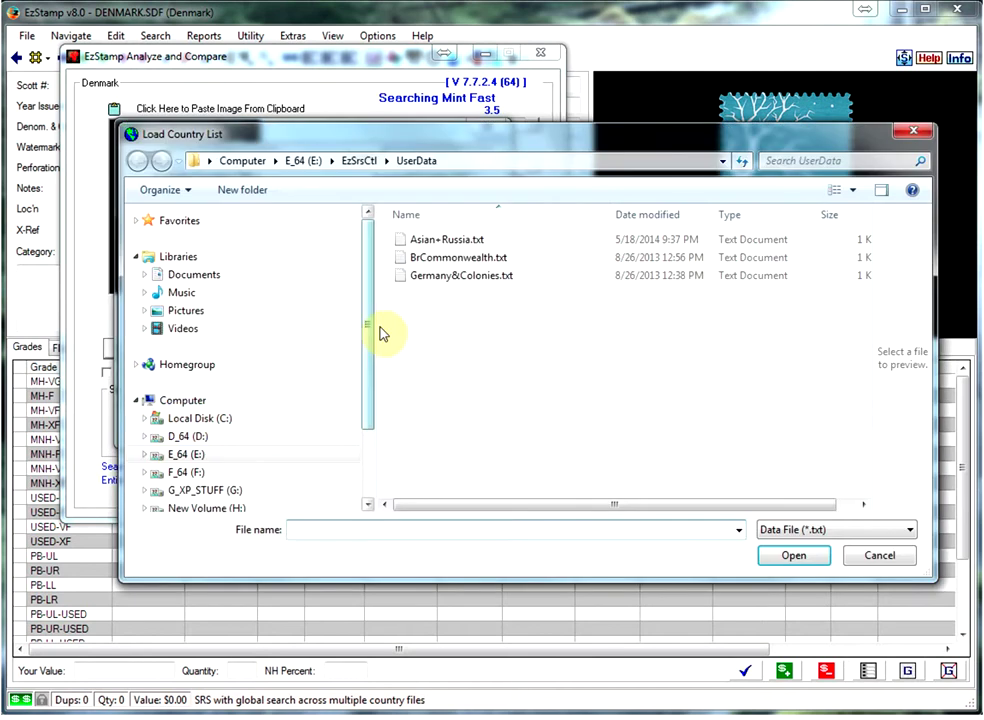
{"action": "left_click", "coordinate": [428, 243]}
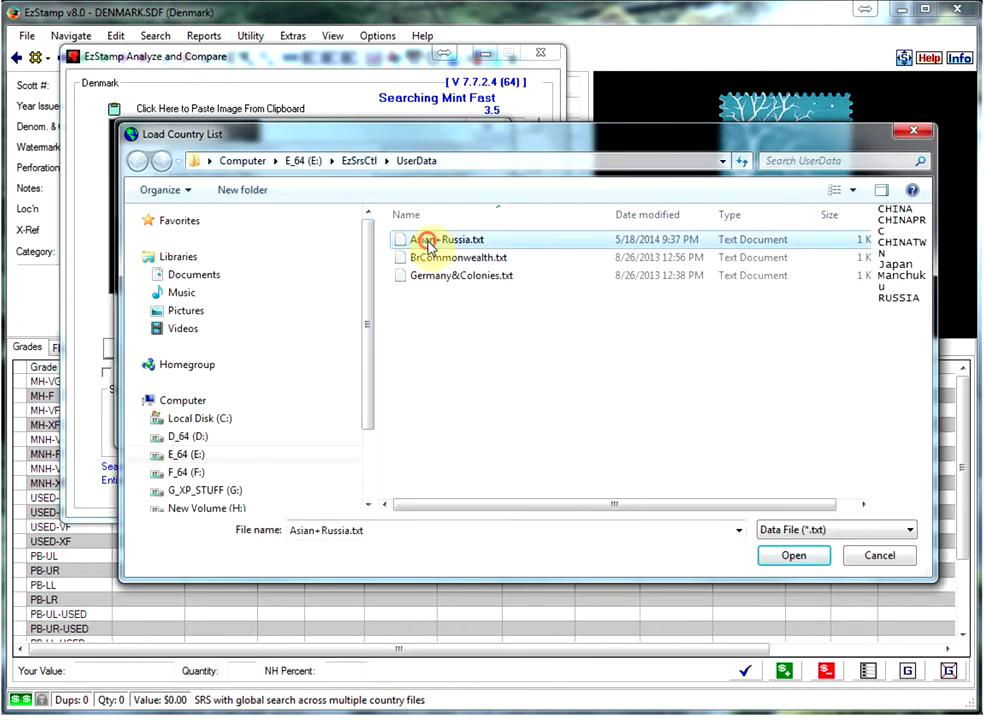
{"action": "left_click", "coordinate": [787, 557]}
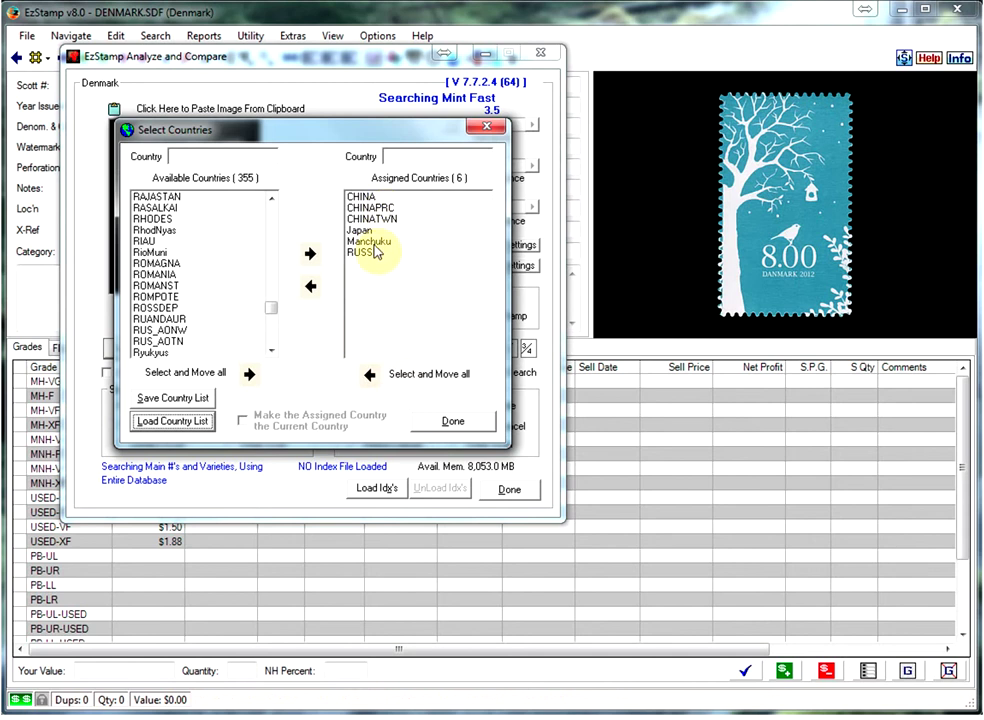
Confirm the six countries and search Untitled-90.bmp at denomination 3, finding 1157- and 1177-CHINATWN
{"action": "left_click", "coordinate": [452, 421]}
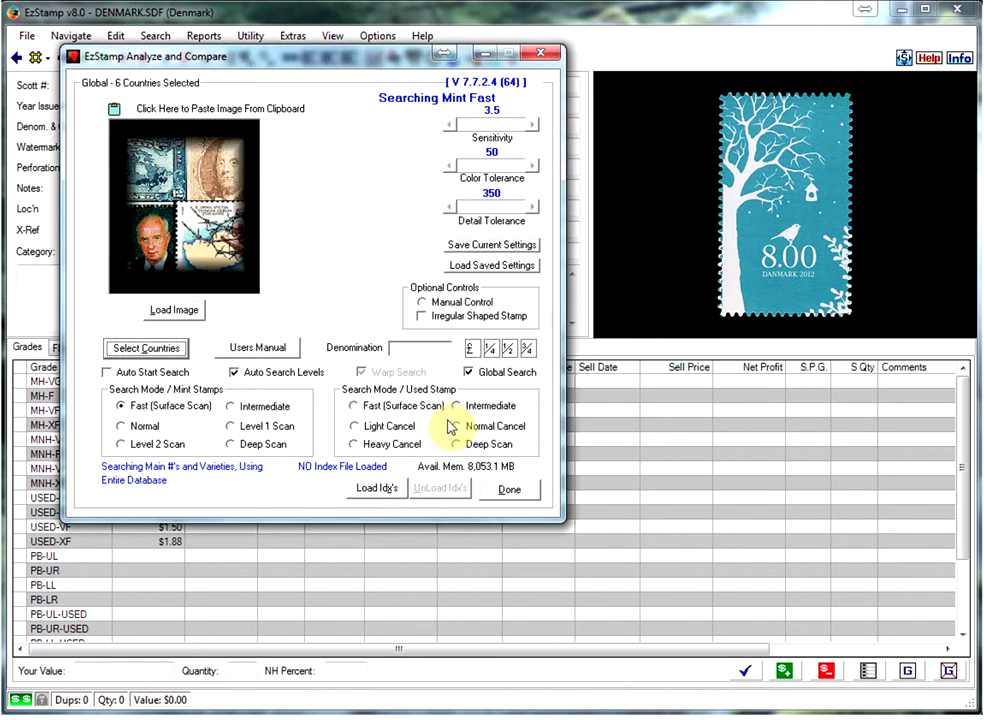
{"action": "key", "text": "alt+Tab"}
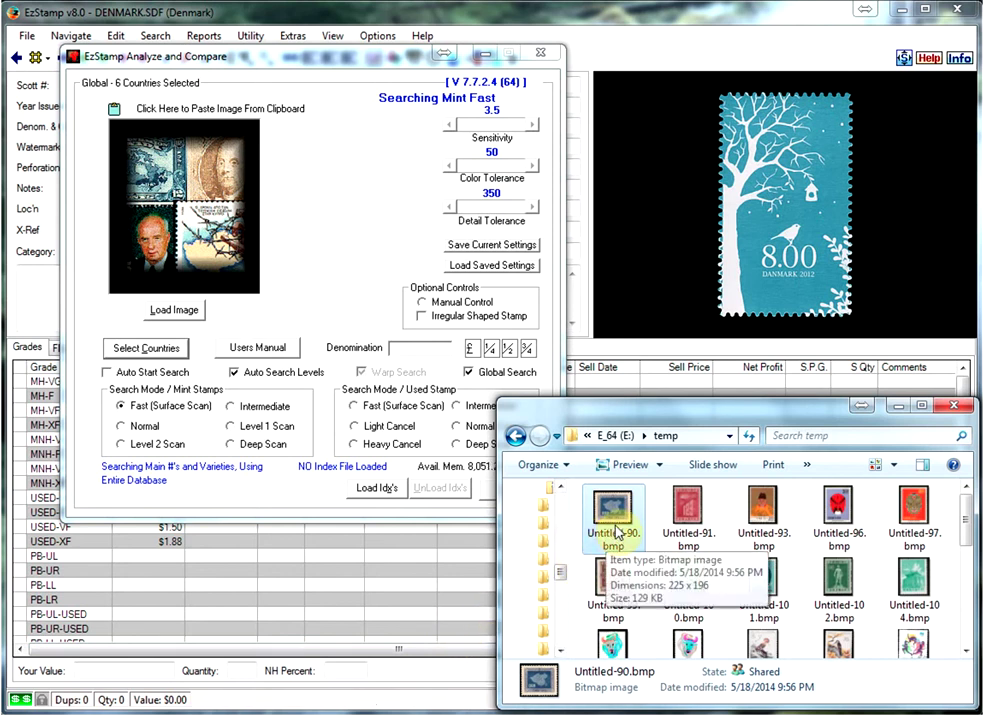
{"action": "left_click_drag", "start_coordinate": [607, 541], "coordinate": [125, 179]}
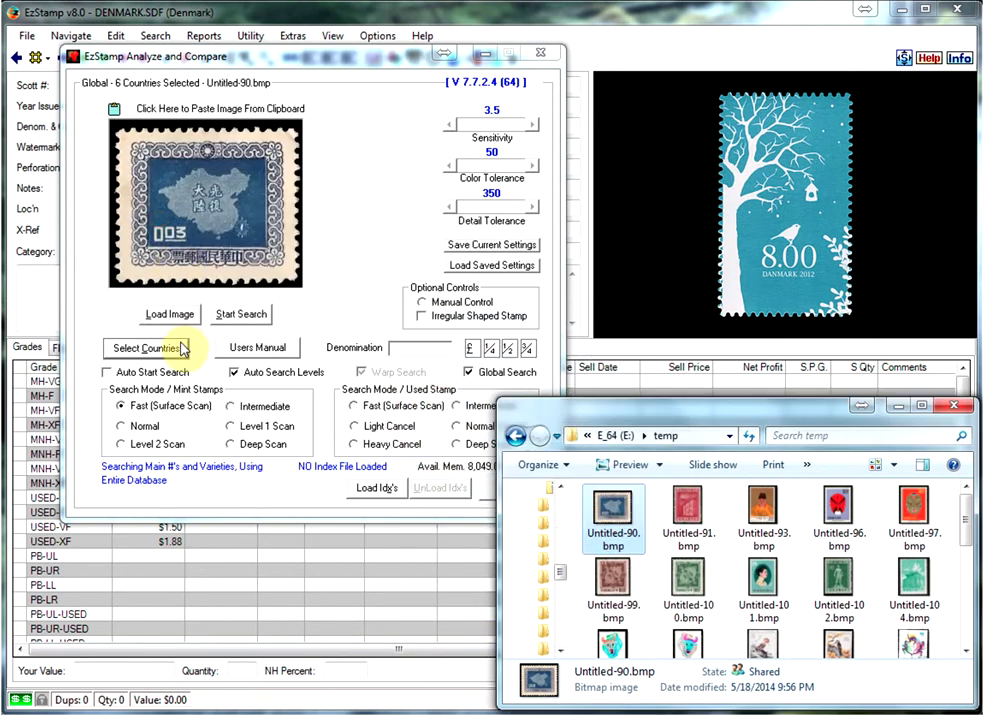
{"action": "left_click", "coordinate": [397, 347]}
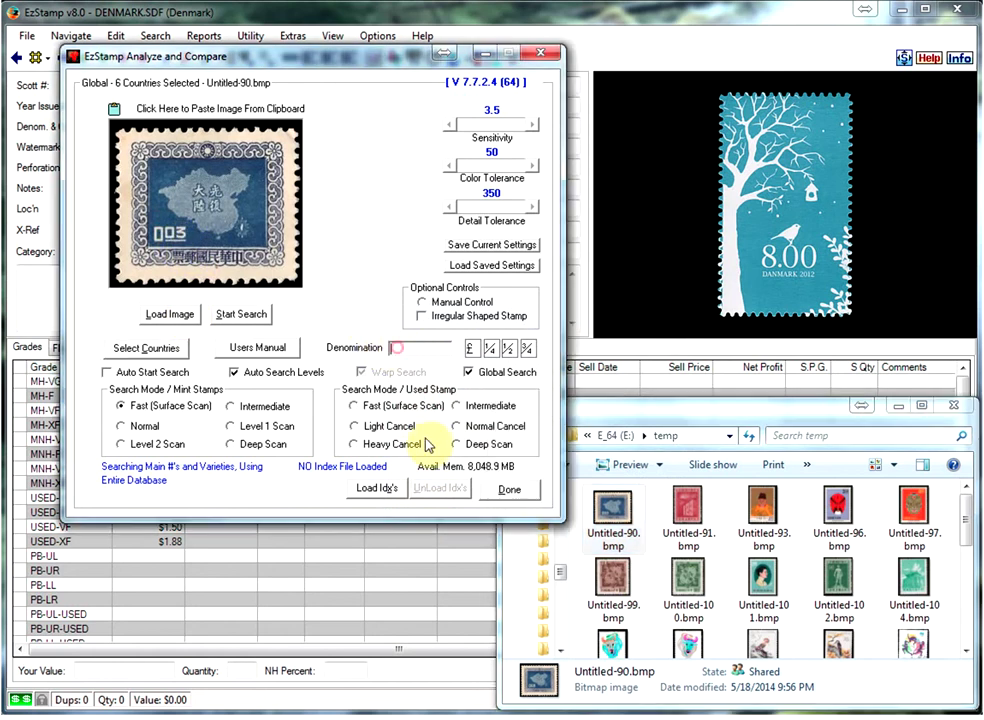
{"action": "type", "text": "3"}
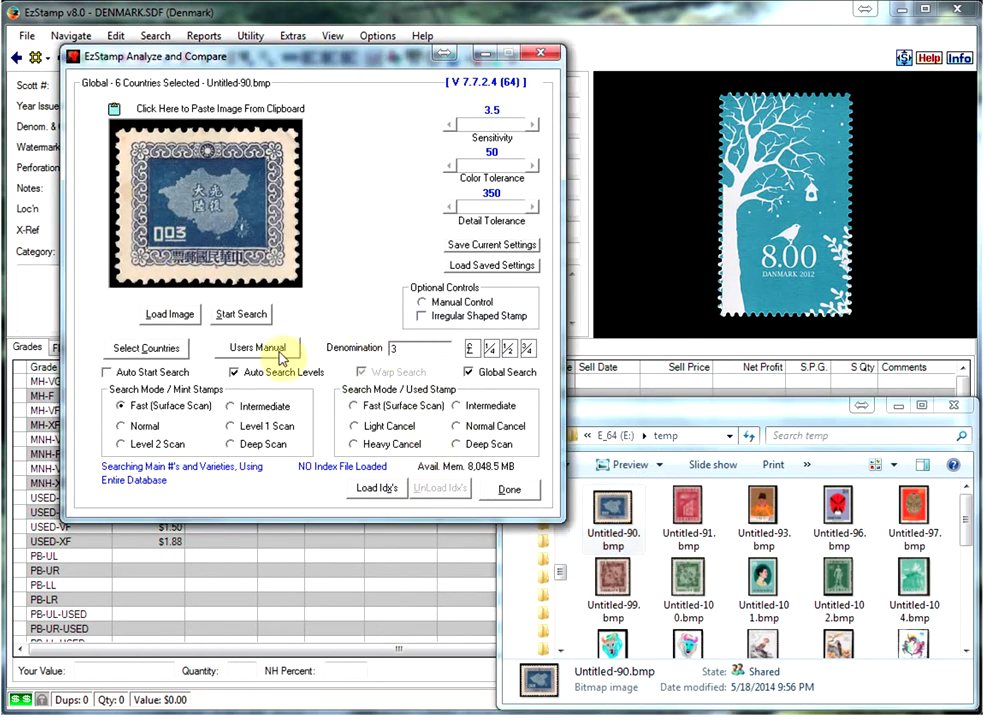
{"action": "left_click", "coordinate": [250, 316]}
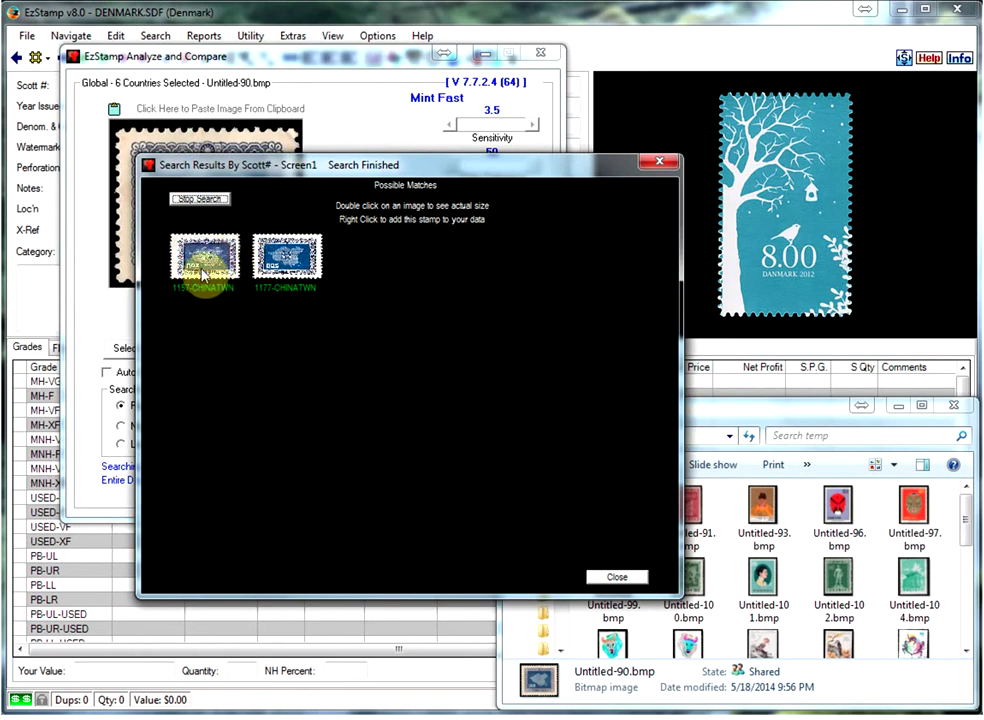
{"action": "left_click", "coordinate": [210, 199]}
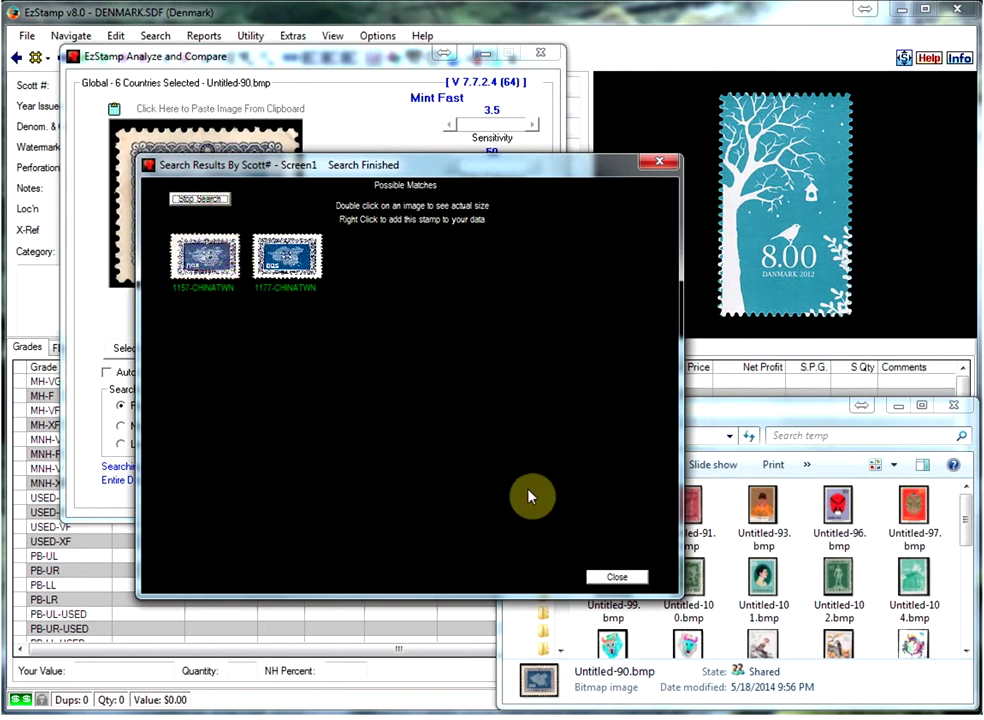
Search Untitled-91.bmp with denomination 1.6, returning three matches
{"action": "left_click", "coordinate": [617, 577]}
{"action": "left_click_drag", "start_coordinate": [688, 505], "coordinate": [143, 165]}
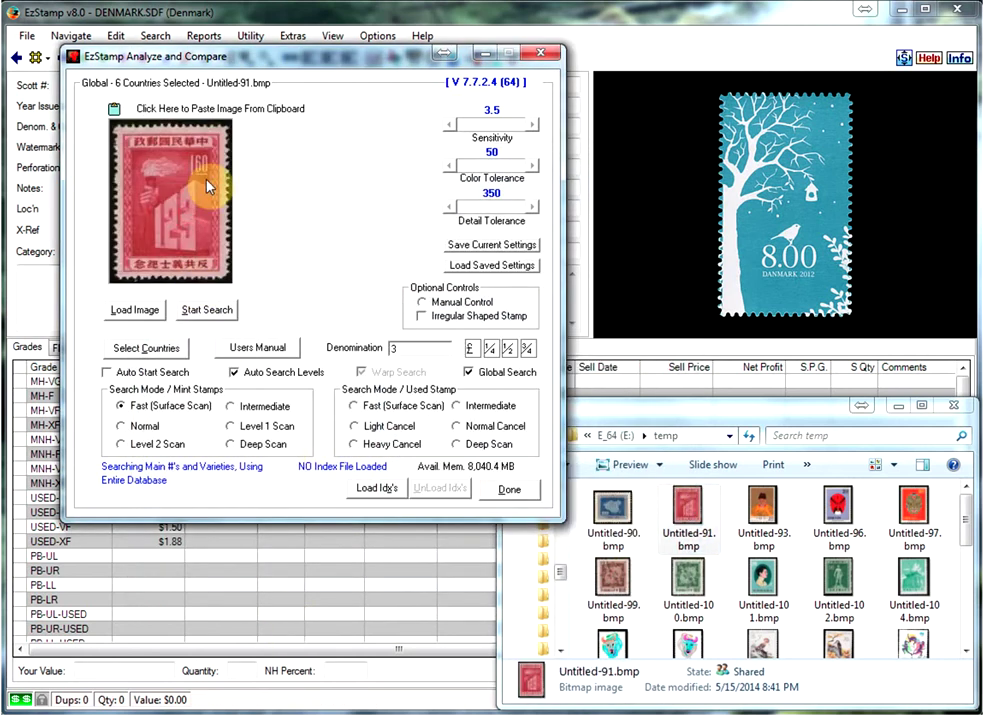
{"action": "left_click", "coordinate": [396, 350]}
{"action": "type", "text": "1.6"}
{"action": "left_click", "coordinate": [205, 310]}
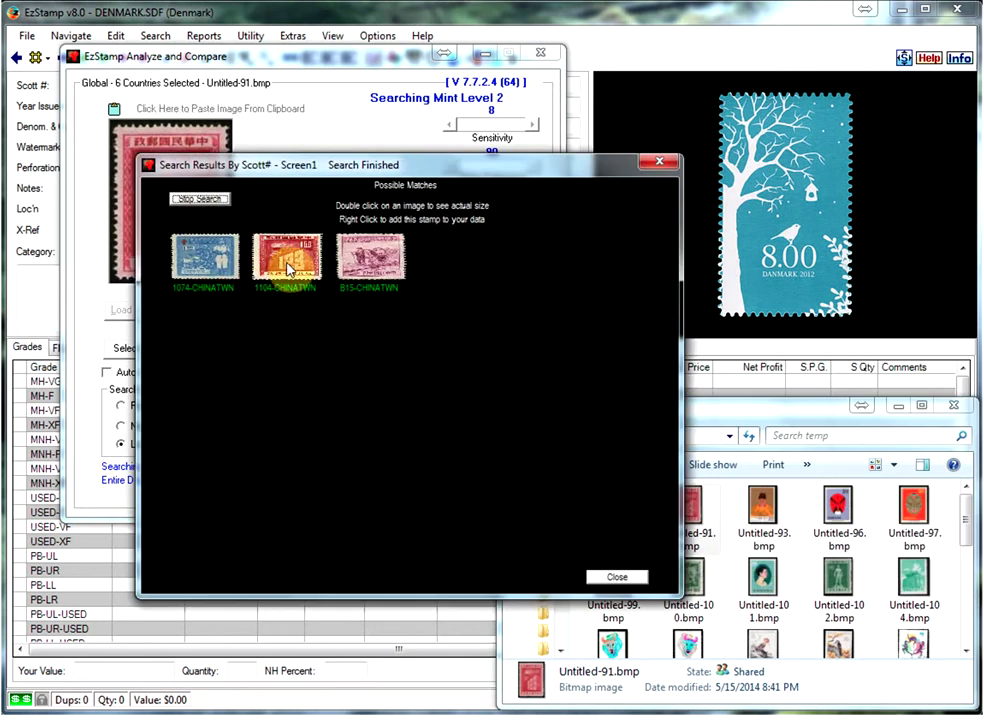
View the 1104-CHINATWN match at full size, then close it and the results
{"action": "double_click", "coordinate": [290, 266]}
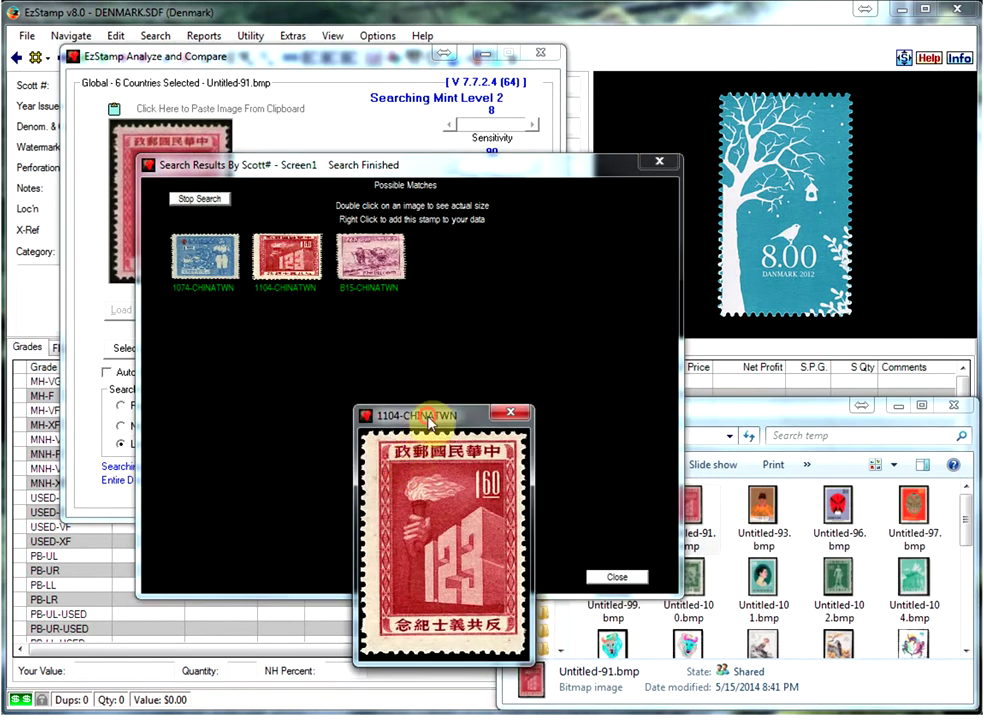
{"action": "left_click_drag", "start_coordinate": [406, 411], "coordinate": [422, 378]}
{"action": "left_click", "coordinate": [503, 369]}
{"action": "left_click", "coordinate": [612, 575]}
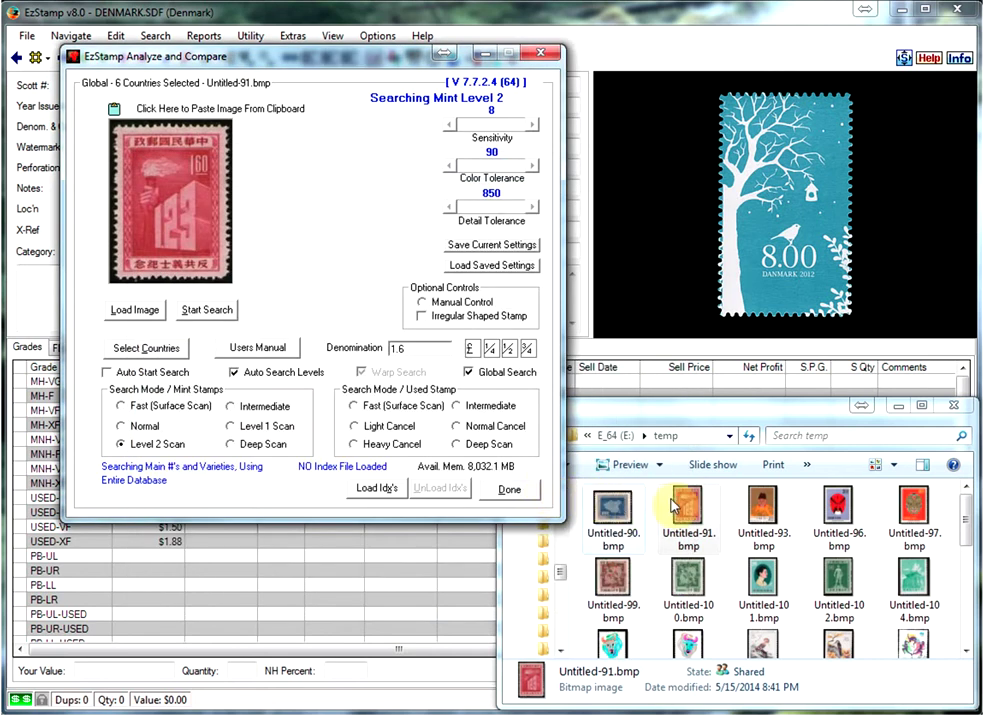
Search the Untitled-93.bmp portrait stamp with denomination 4 and close its single match
{"action": "left_click_drag", "start_coordinate": [755, 513], "coordinate": [118, 164]}
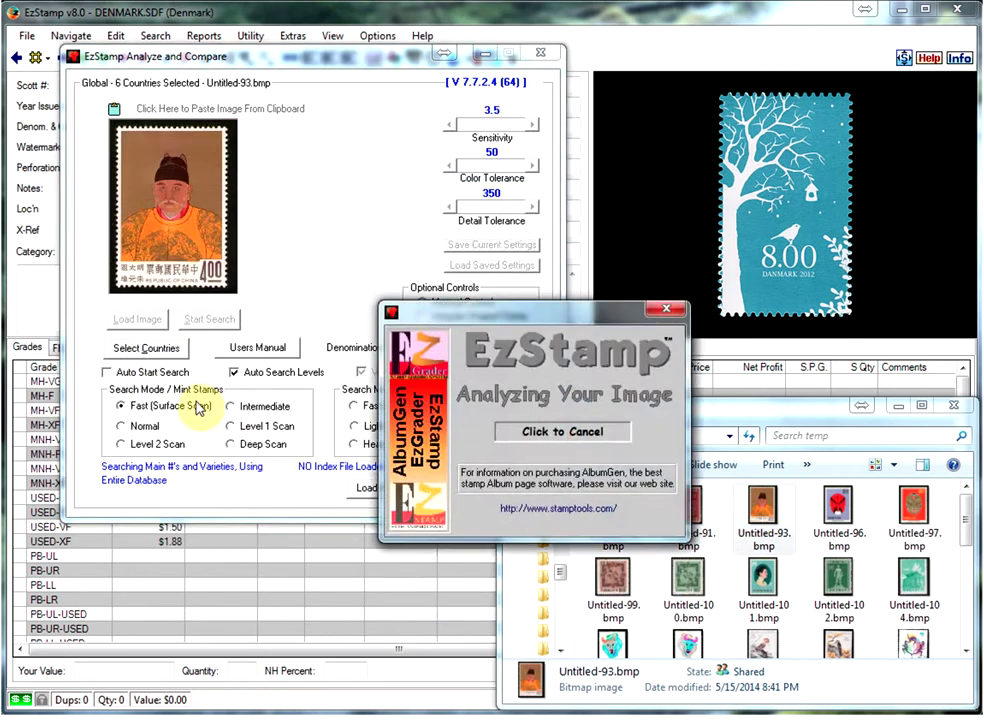
{"action": "double_click", "coordinate": [416, 350]}
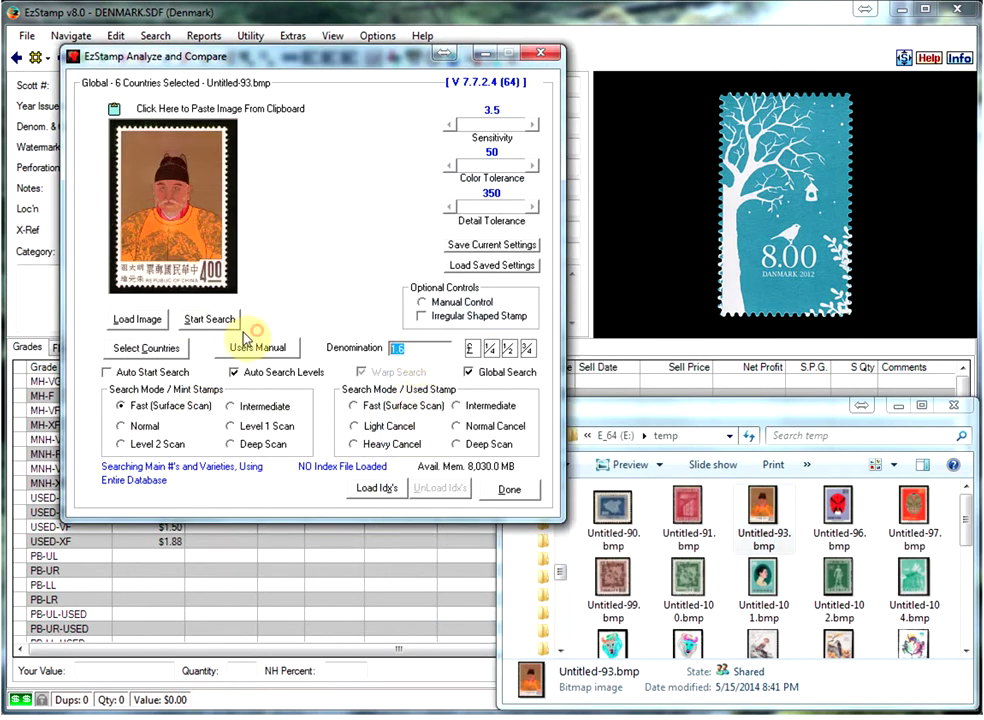
{"action": "type", "text": "4"}
{"action": "left_click", "coordinate": [207, 320]}
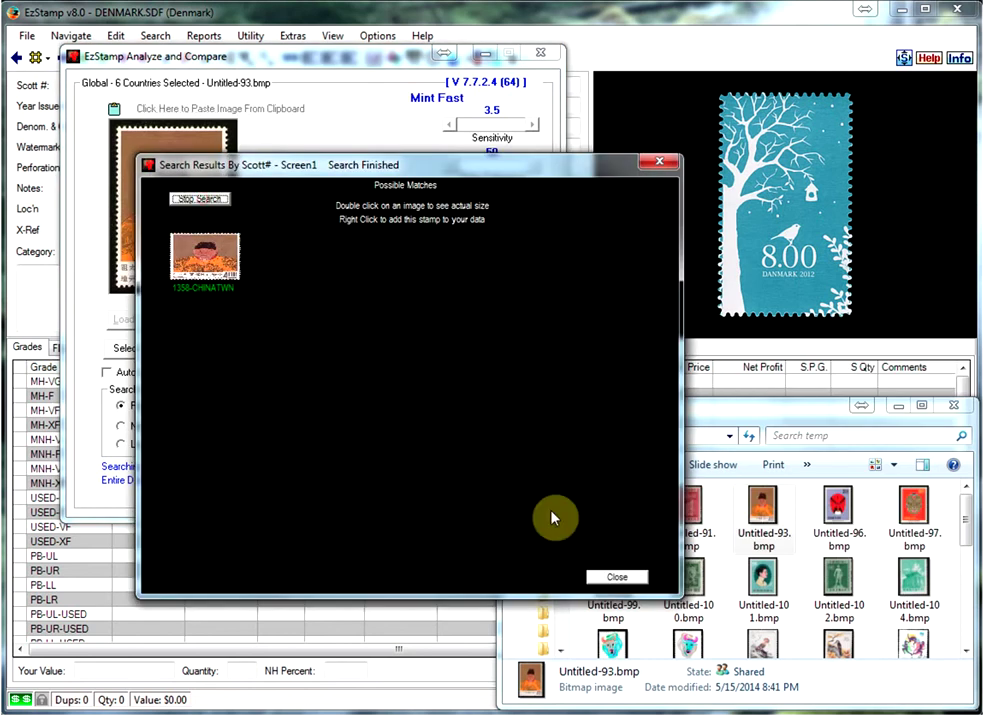
{"action": "left_click", "coordinate": [615, 578]}
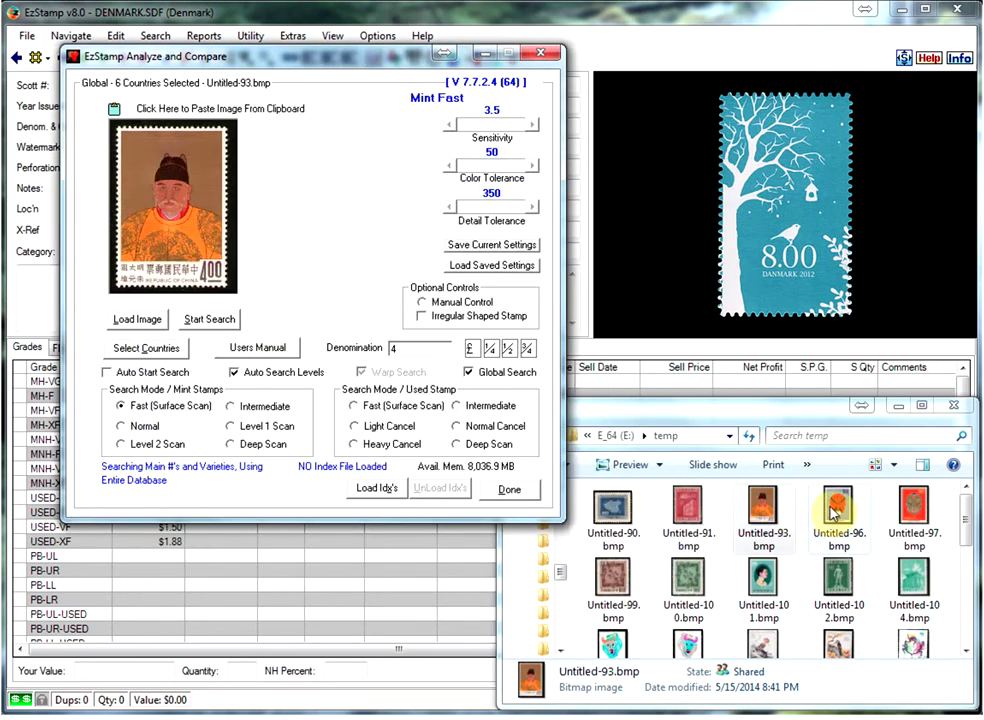
Search Untitled-96.bmp at denomination 3, matching 1472-CHINATWN
{"action": "left_click_drag", "start_coordinate": [838, 505], "coordinate": [140, 230]}
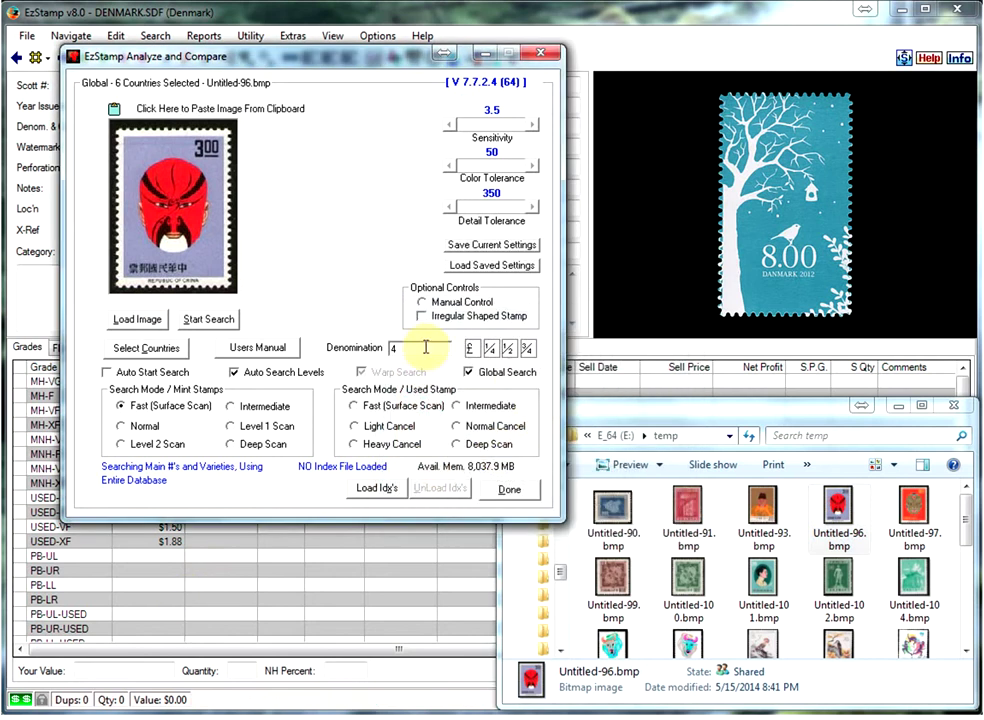
{"action": "left_click", "coordinate": [421, 346]}
{"action": "type", "text": "3"}
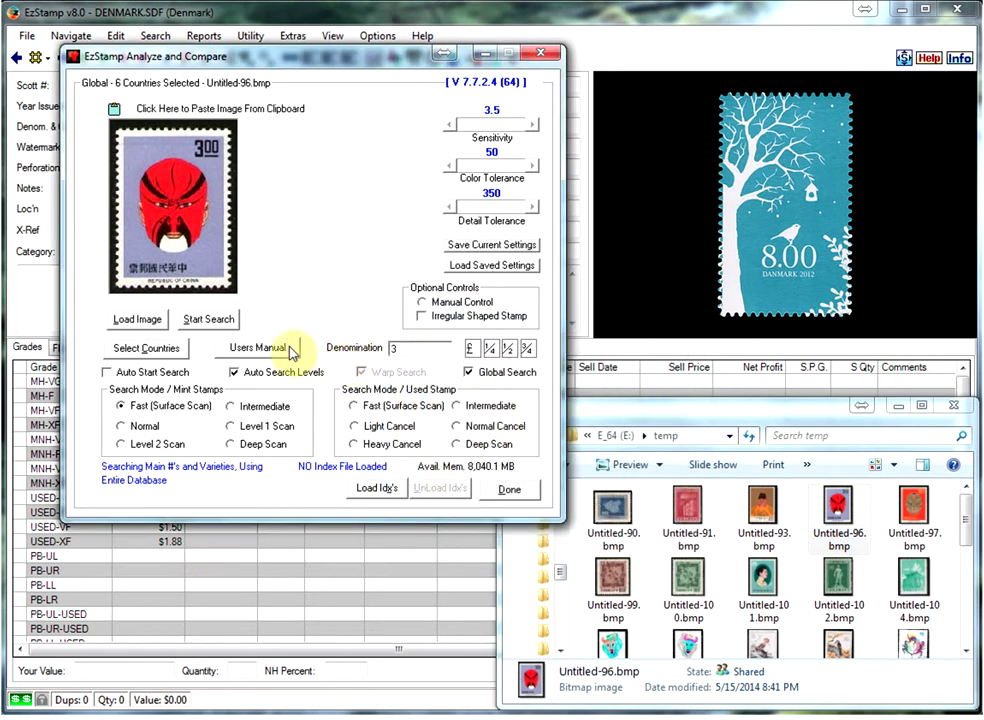
{"action": "left_click", "coordinate": [217, 320]}
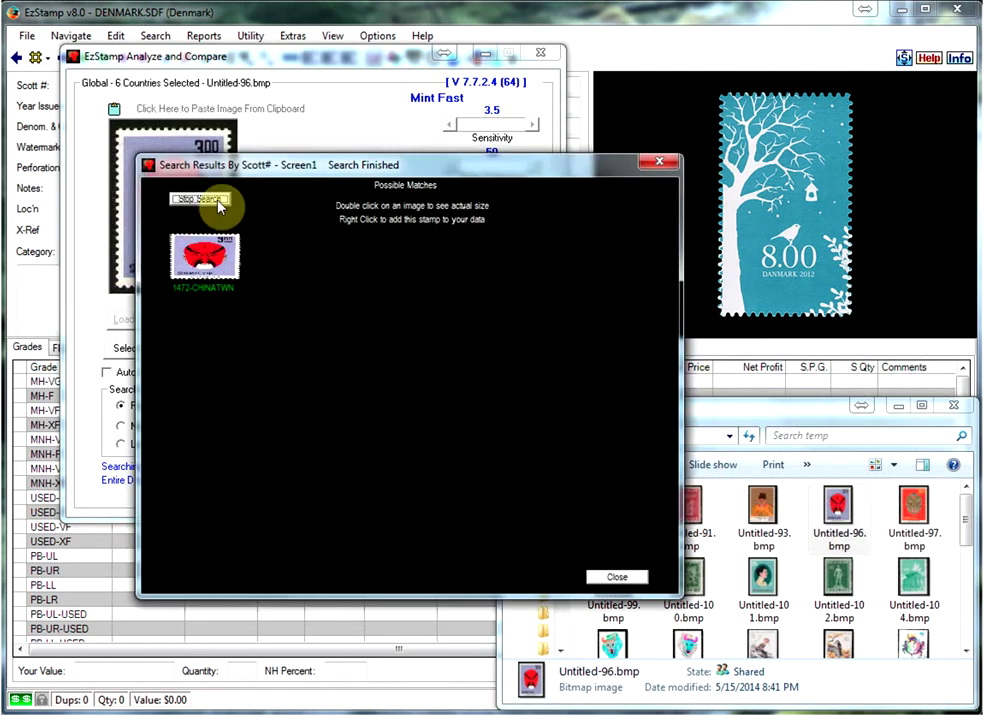
{"action": "left_click", "coordinate": [617, 577]}
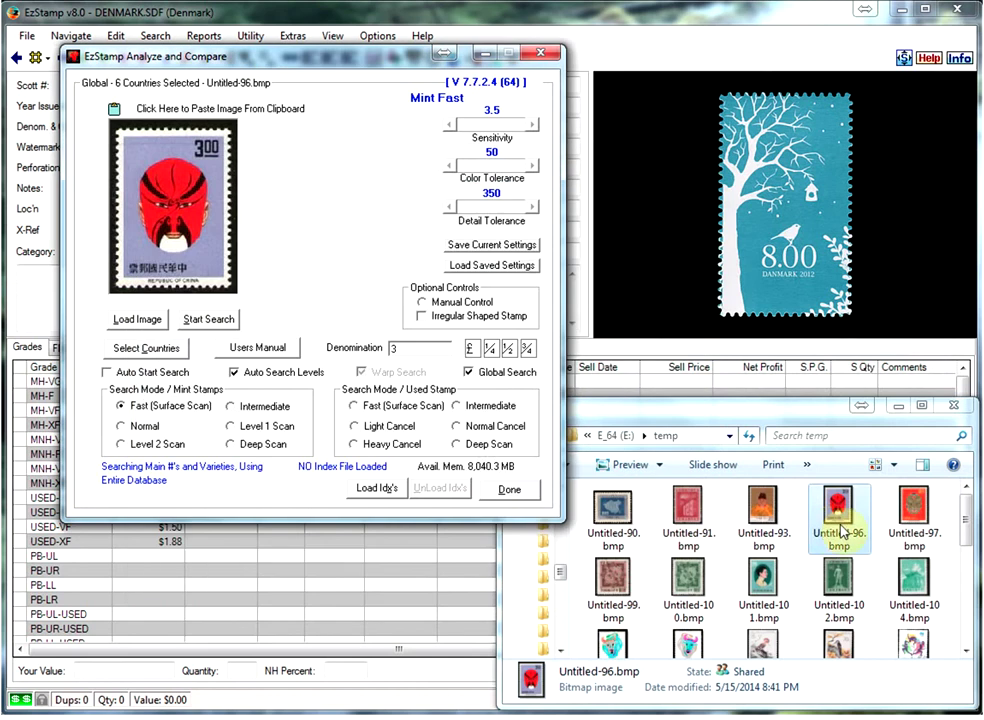
Search Untitled-97.bmp at denomination 6, matching 1474-CHINATWN
{"action": "left_click_drag", "start_coordinate": [913, 515], "coordinate": [175, 200]}
{"action": "double_click", "coordinate": [400, 348]}
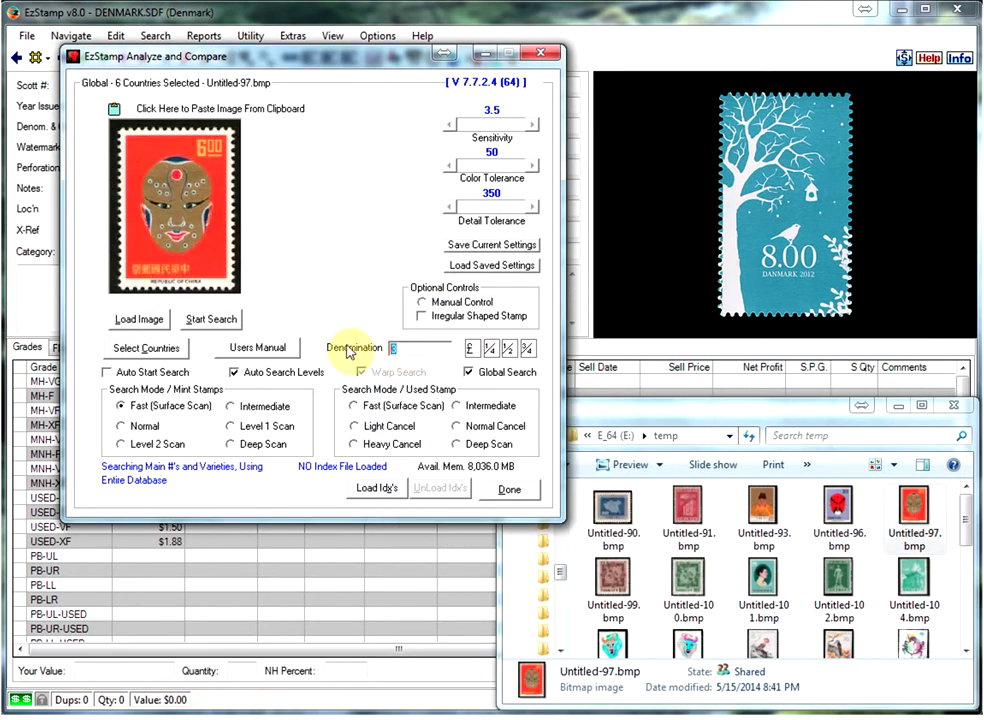
{"action": "type", "text": "6"}
{"action": "left_click", "coordinate": [211, 319]}
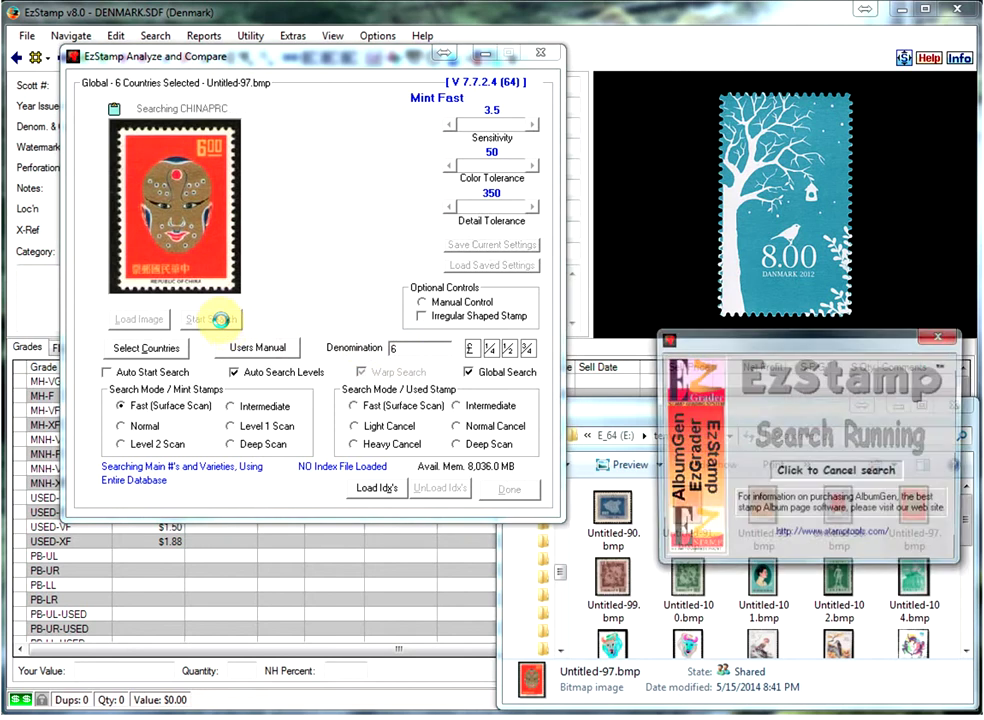
{"action": "left_click", "coordinate": [205, 198]}
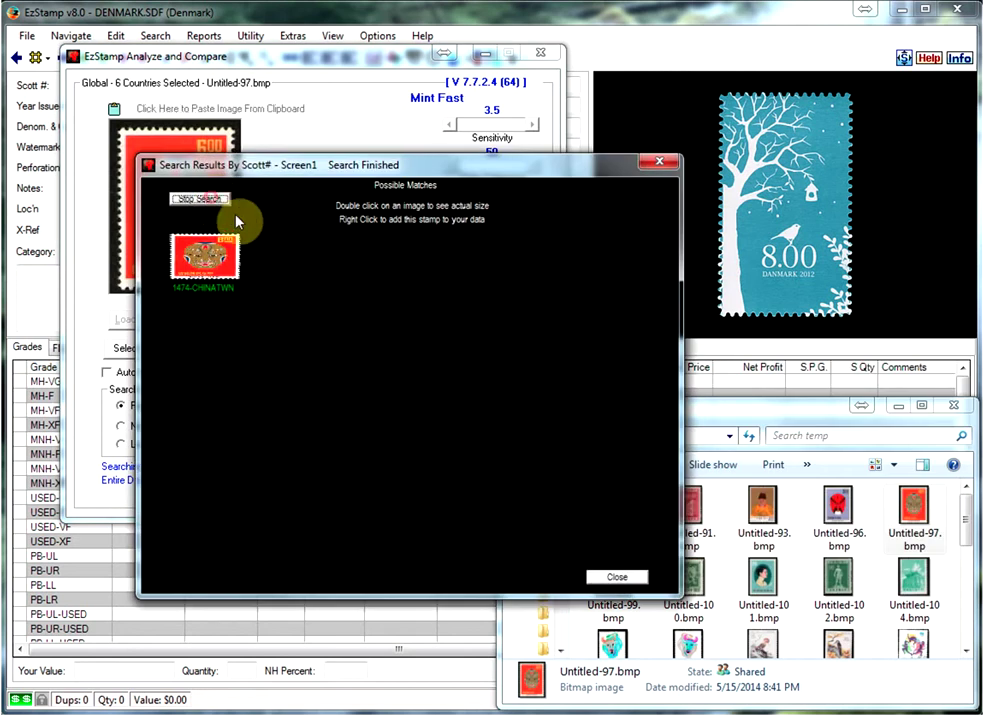
{"action": "left_click", "coordinate": [617, 577]}
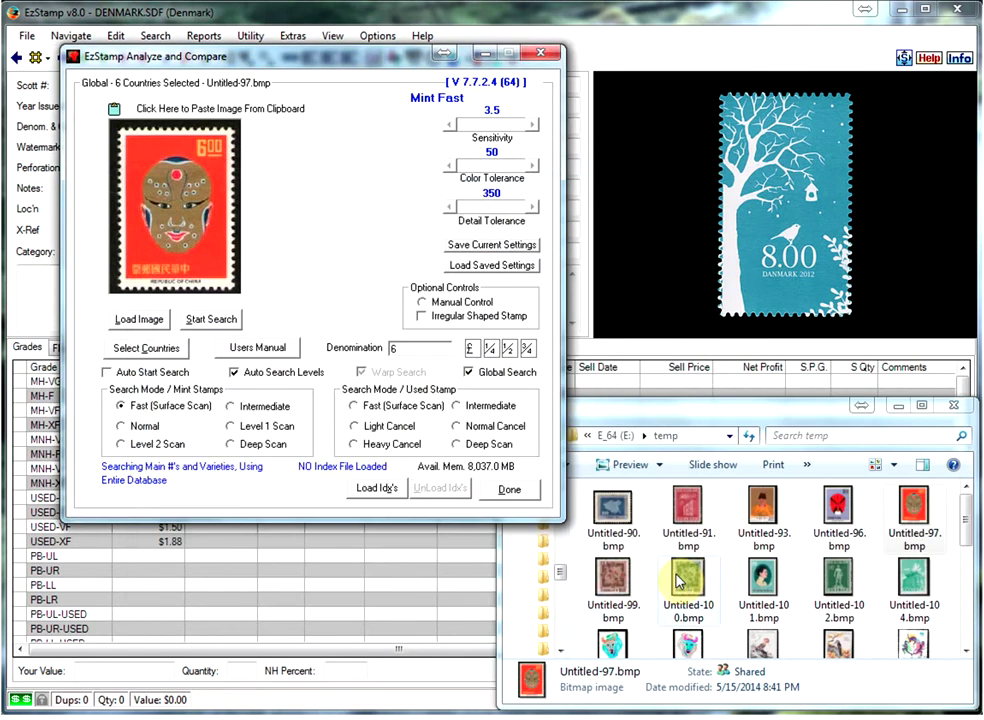
Search the brown Untitled-99.bmp stamp, identifying it as 1443-CHINATWN
{"action": "left_click", "coordinate": [613, 570]}
{"action": "left_click_drag", "start_coordinate": [613, 570], "coordinate": [160, 175]}
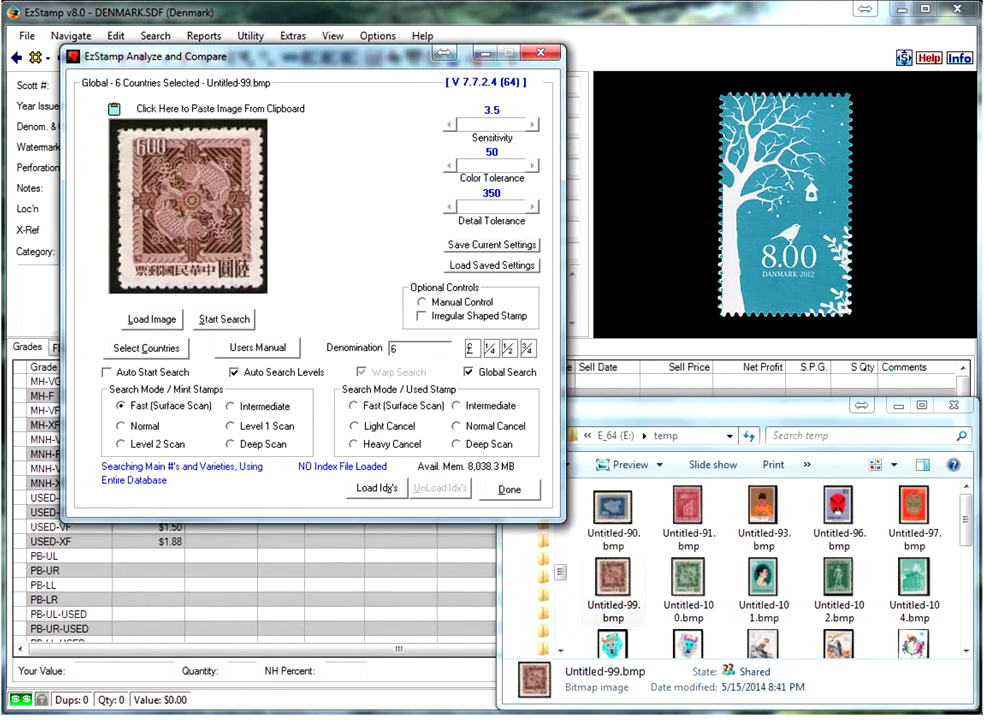
{"action": "left_click", "coordinate": [233, 324]}
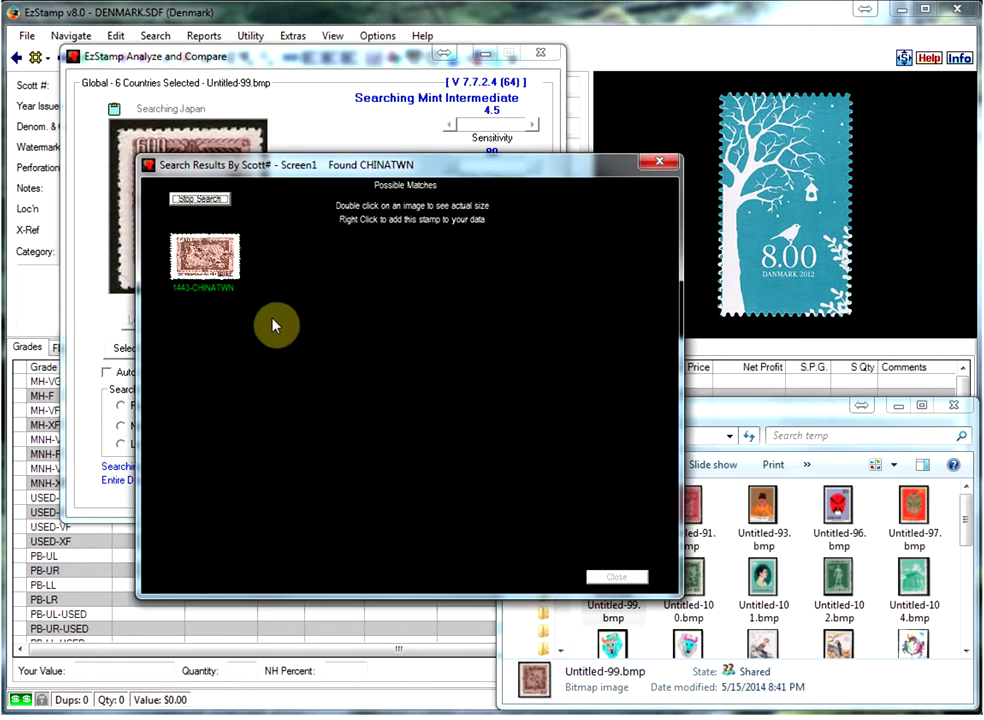
{"action": "left_click", "coordinate": [201, 196]}
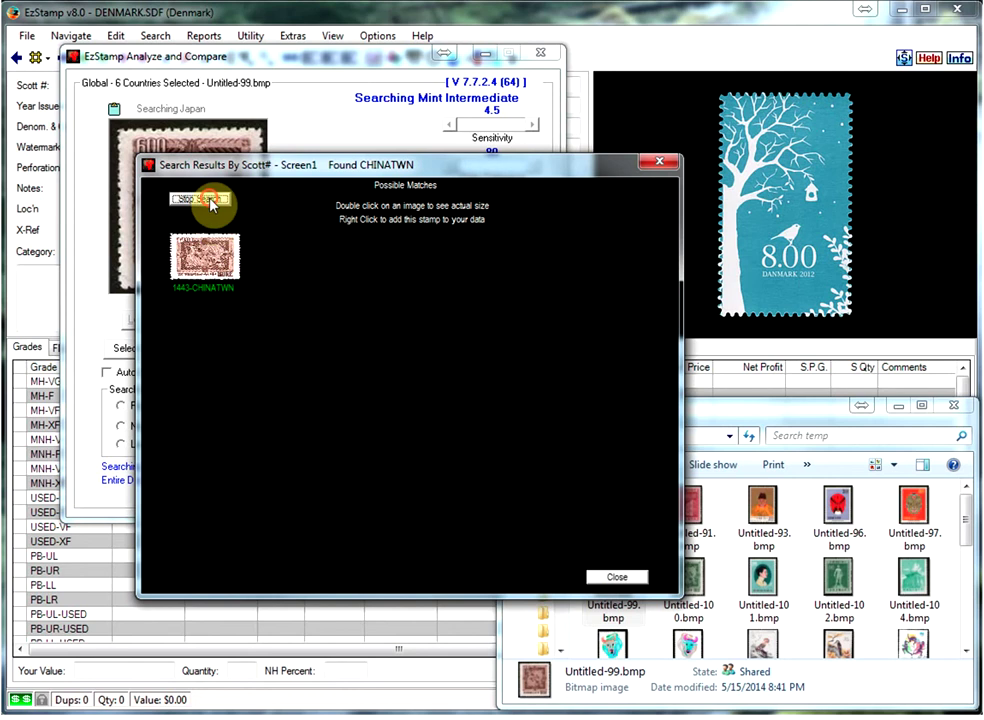
{"action": "left_click", "coordinate": [605, 577]}
Search the green Untitled-100.bmp stamp at denomination 50, matching 1446-CHINATWN
{"action": "left_click_drag", "start_coordinate": [688, 575], "coordinate": [205, 185]}
{"action": "double_click", "coordinate": [394, 347]}
{"action": "type", "text": "50"}
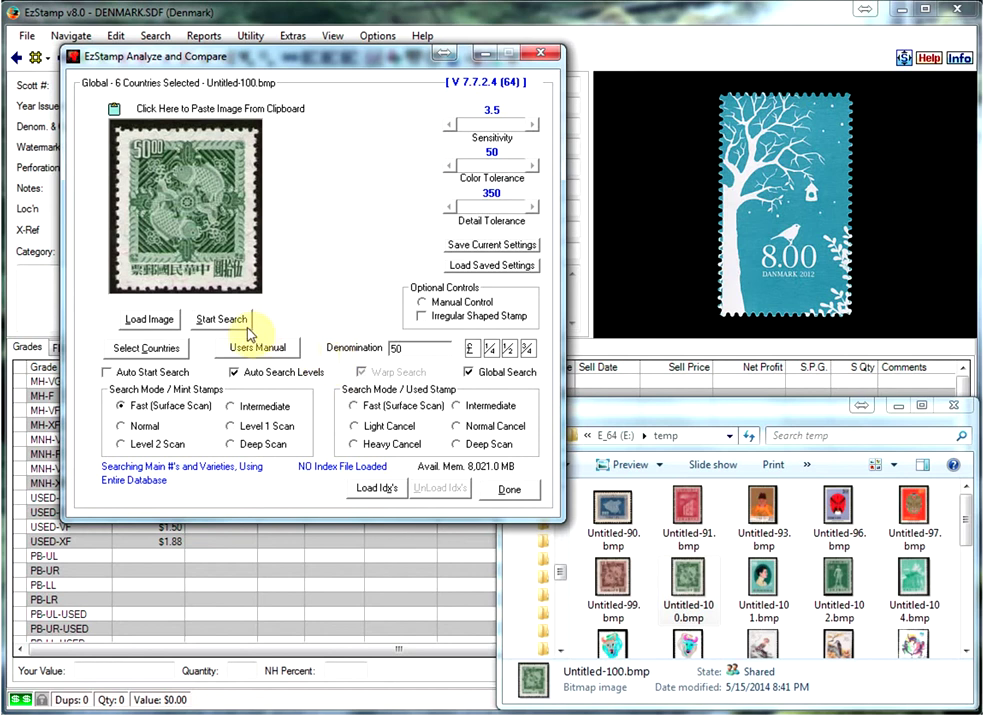
{"action": "left_click", "coordinate": [242, 324]}
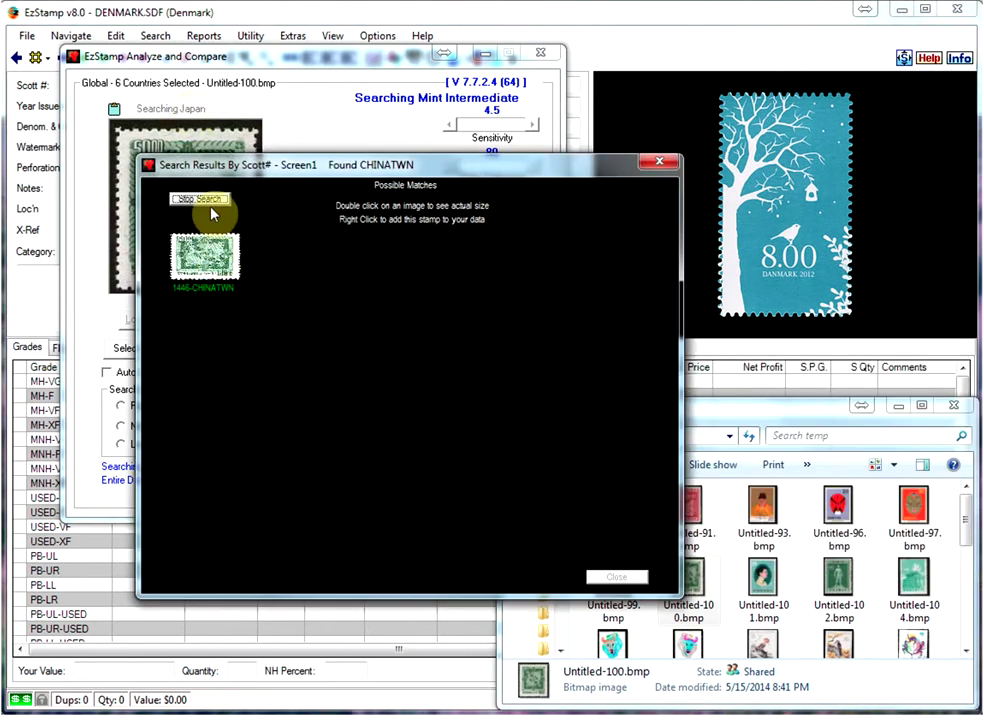
Search the Untitled-101.bmp portrait stamp at denomination 2, matching 1448-CHINATWN
{"action": "left_click", "coordinate": [614, 577]}
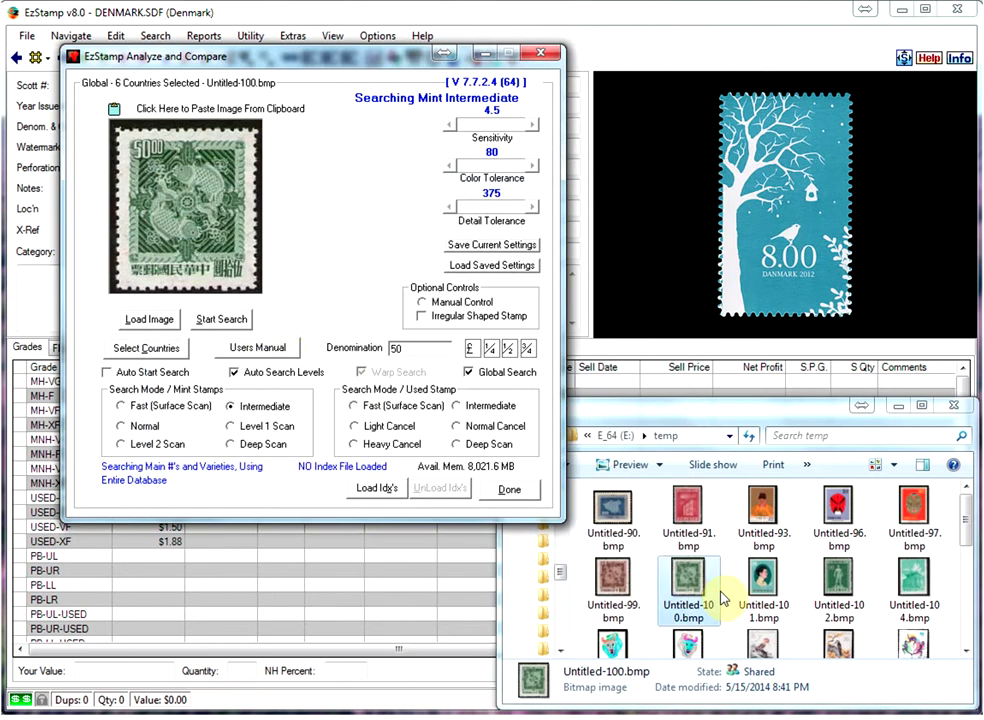
{"action": "left_click_drag", "start_coordinate": [763, 577], "coordinate": [205, 278]}
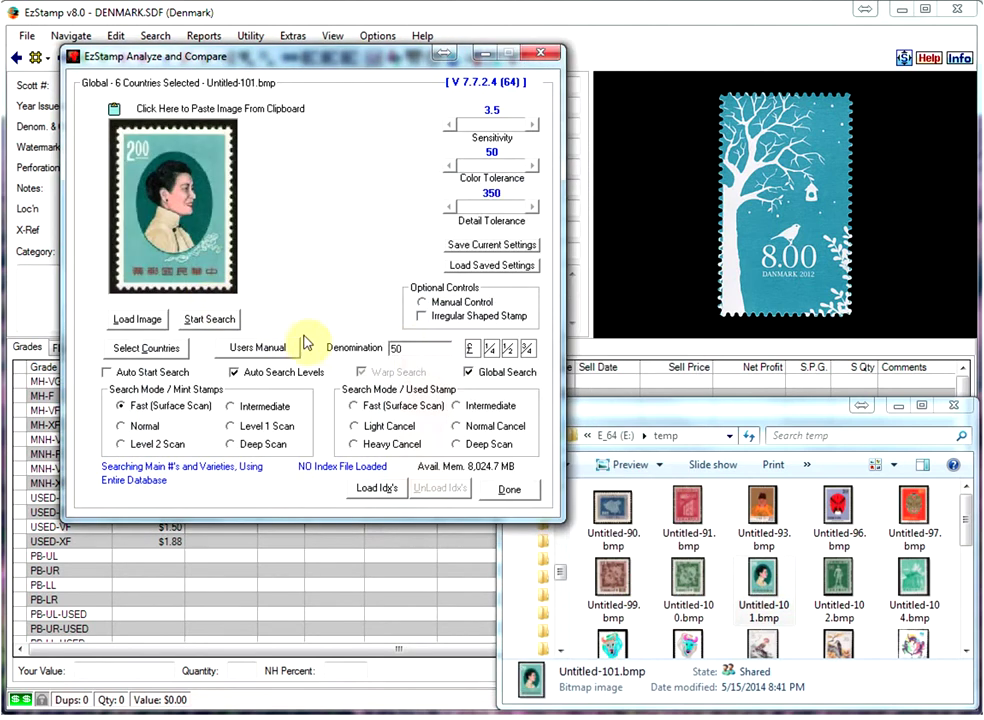
{"action": "type", "text": "2"}
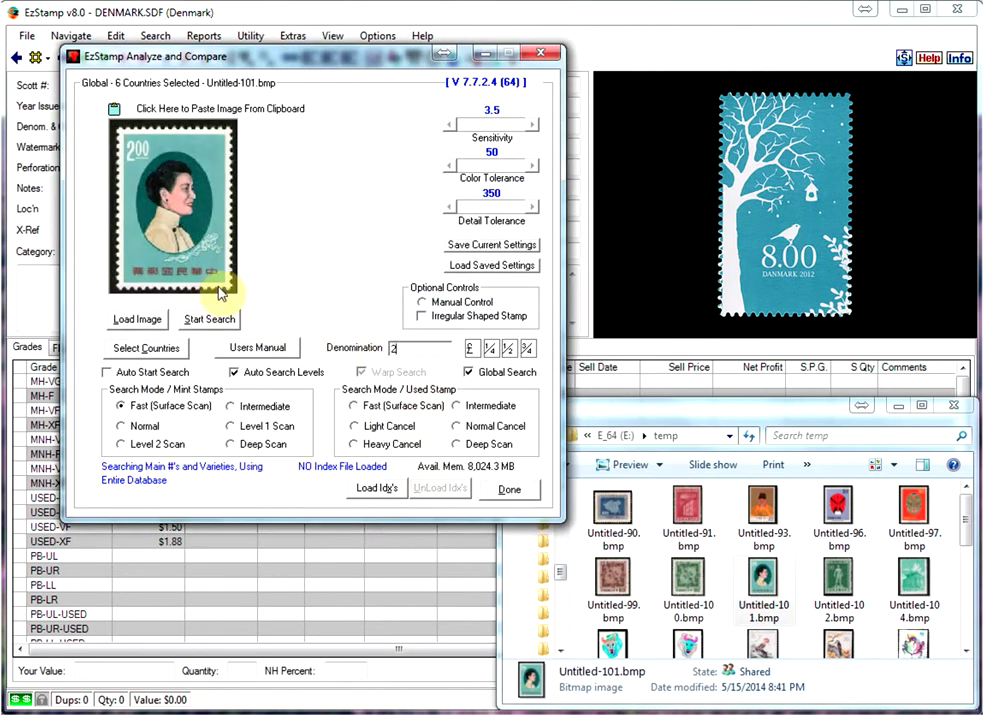
{"action": "left_click", "coordinate": [210, 318]}
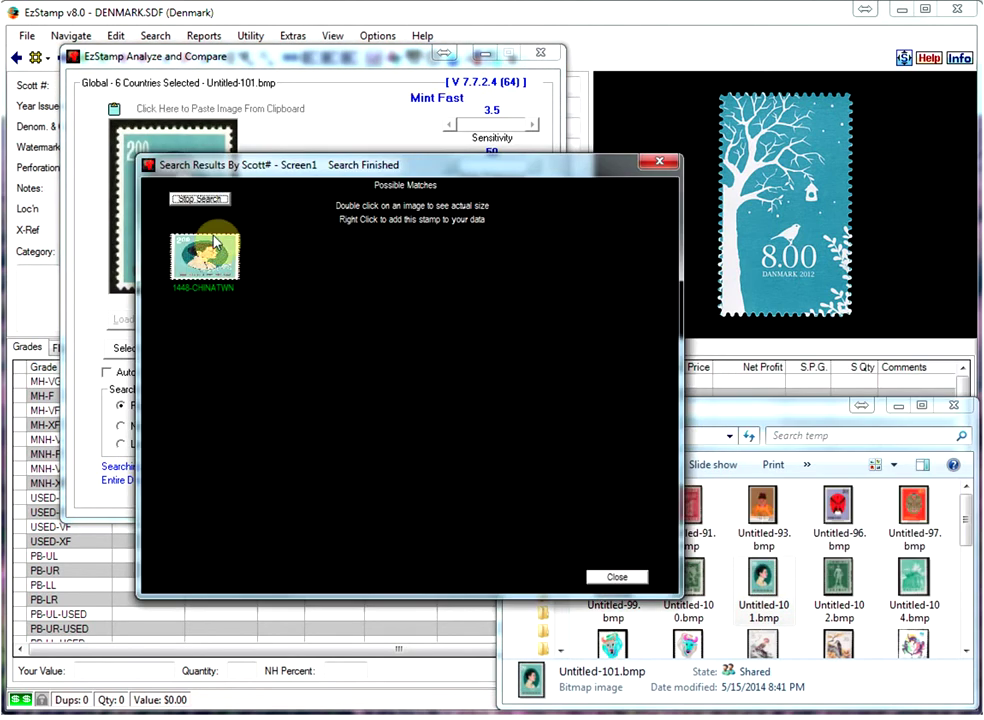
Search the Untitled-102.bmp statue stamp at denomination 40, matching 1102-CHINATWN
{"action": "left_click", "coordinate": [632, 577]}
{"action": "left_click_drag", "start_coordinate": [830, 575], "coordinate": [230, 285]}
{"action": "double_click", "coordinate": [408, 347]}
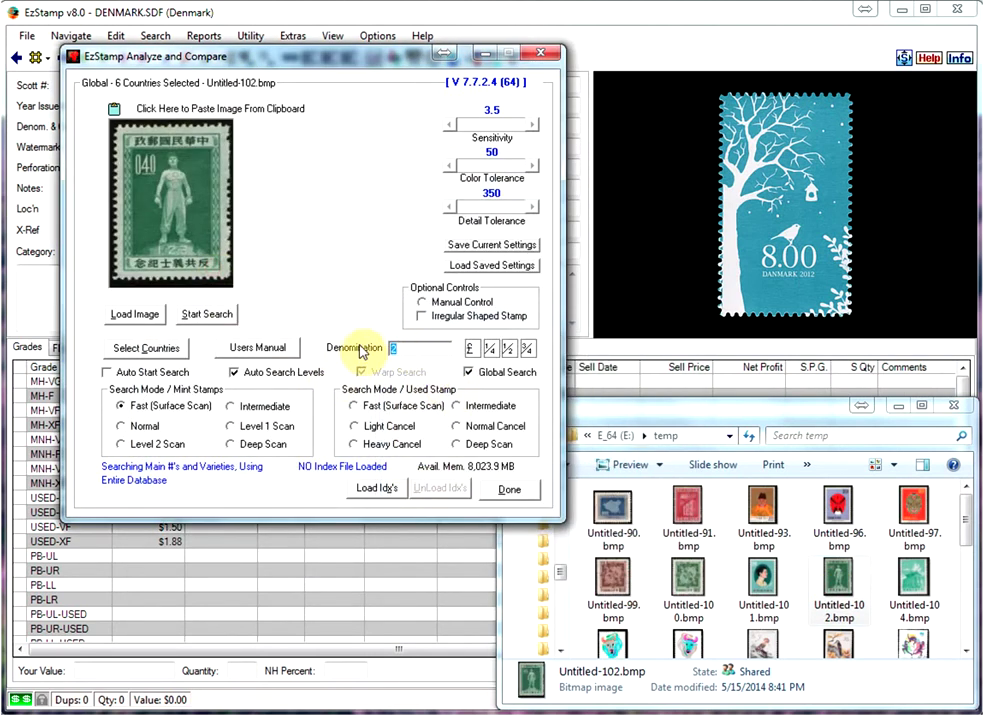
{"action": "type", "text": "4"}
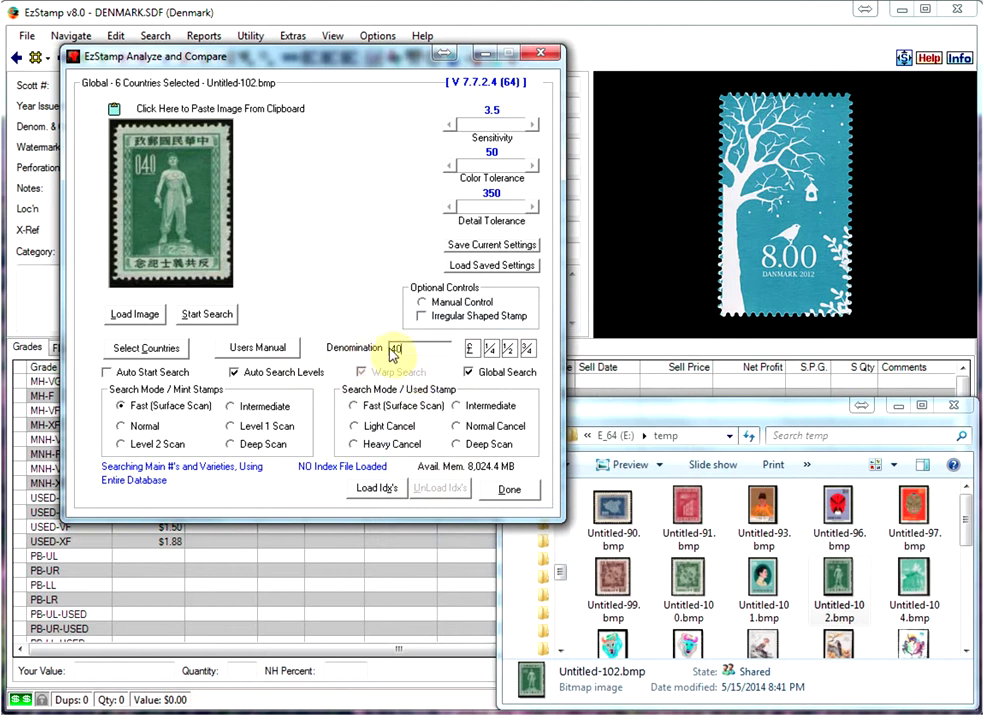
{"action": "type", "text": "0"}
{"action": "left_click", "coordinate": [213, 314]}
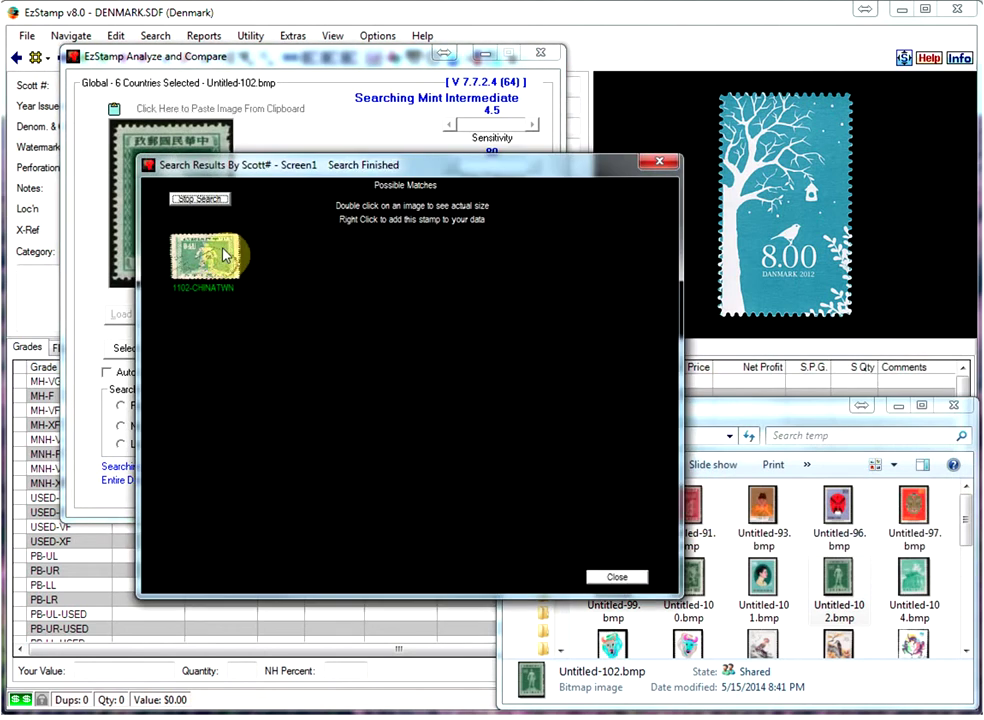
{"action": "left_click", "coordinate": [212, 200]}
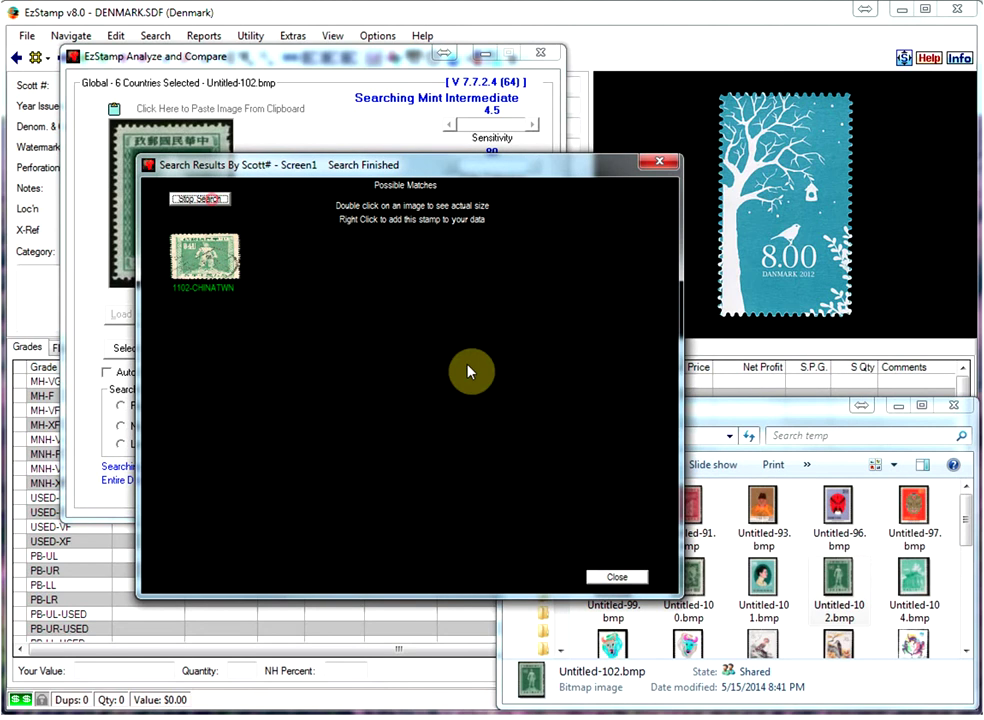
Search the Untitled-104.bmp building stamp at denomination 4, matching 1282A-CHINATWN
{"action": "left_click", "coordinate": [612, 576]}
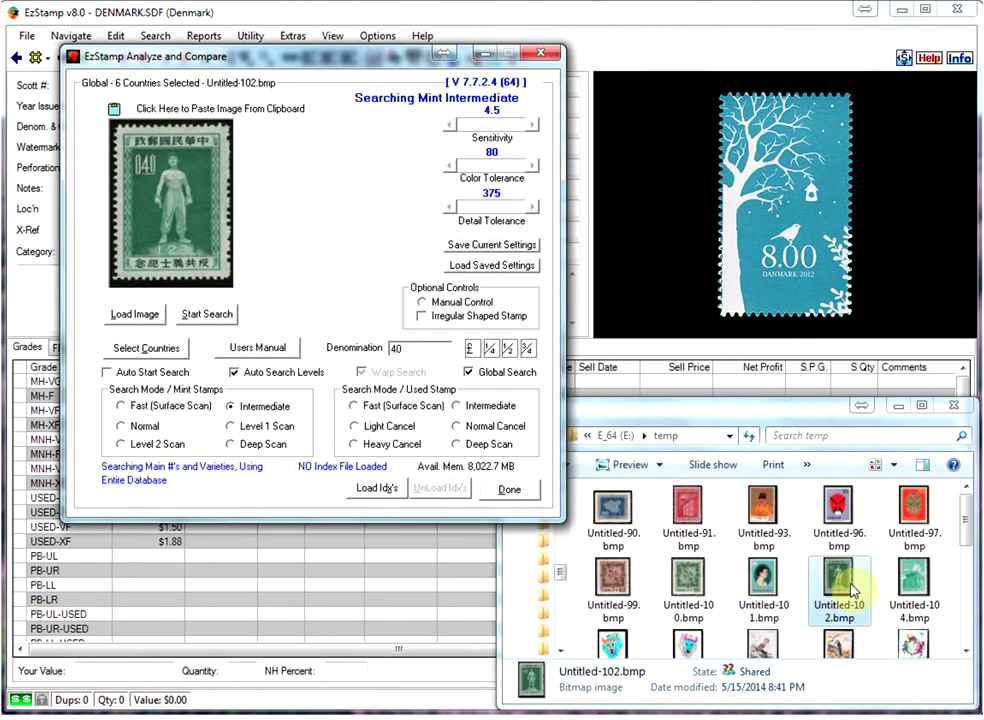
{"action": "left_click_drag", "start_coordinate": [912, 578], "coordinate": [145, 178]}
{"action": "left_click", "coordinate": [396, 347]}
{"action": "double_click", "coordinate": [396, 347]}
{"action": "type", "text": "4"}
{"action": "left_click", "coordinate": [224, 316]}
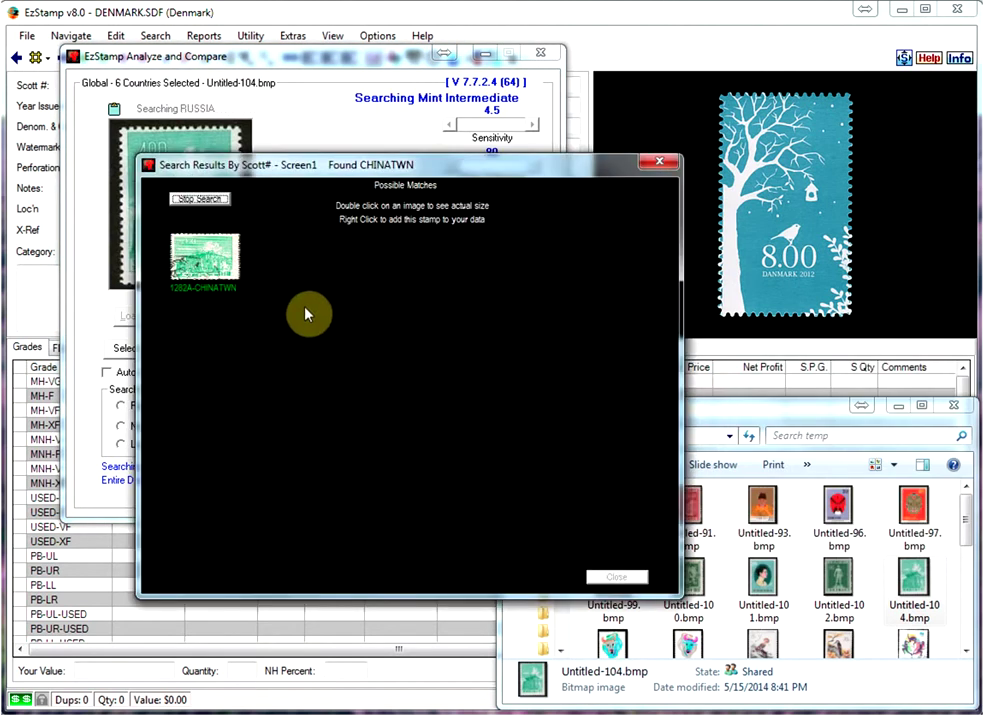
{"action": "left_click", "coordinate": [212, 204]}
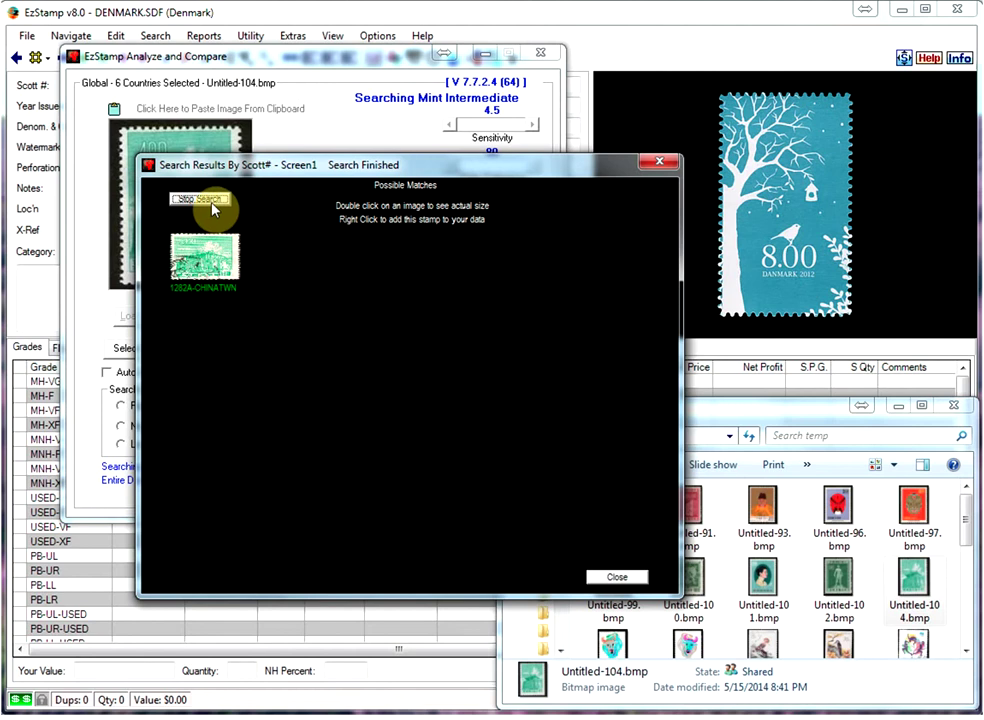
Close the results and load Untitled-106.bmp from the scan folder into the analyzer
{"action": "left_click", "coordinate": [619, 577]}
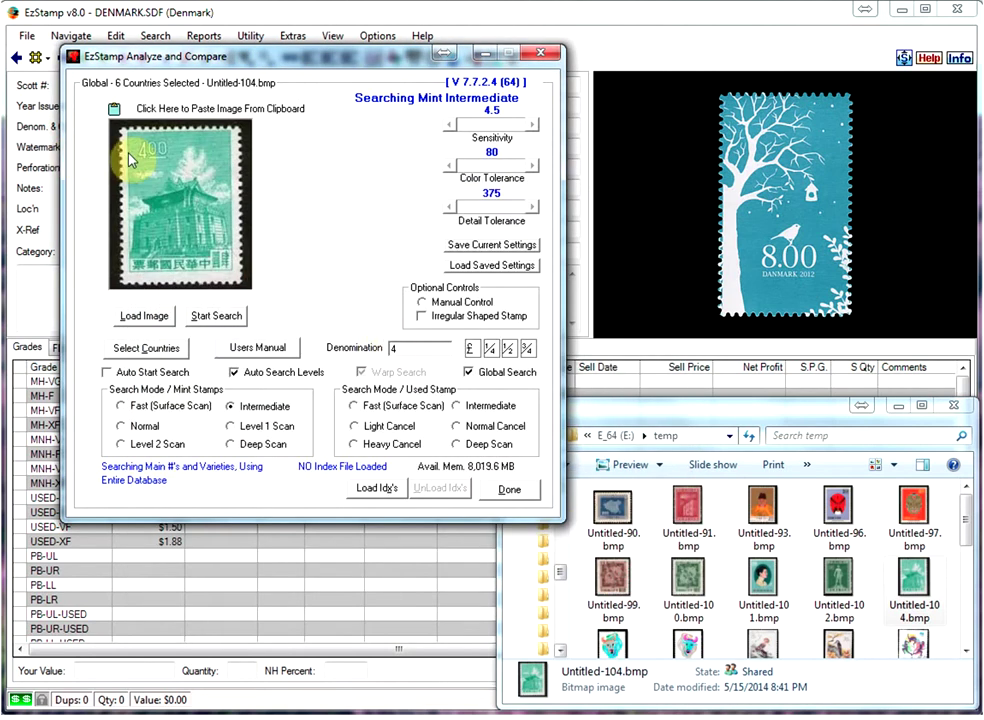
{"action": "left_click", "coordinate": [967, 652]}
{"action": "left_click_drag", "start_coordinate": [612, 540], "coordinate": [198, 220]}
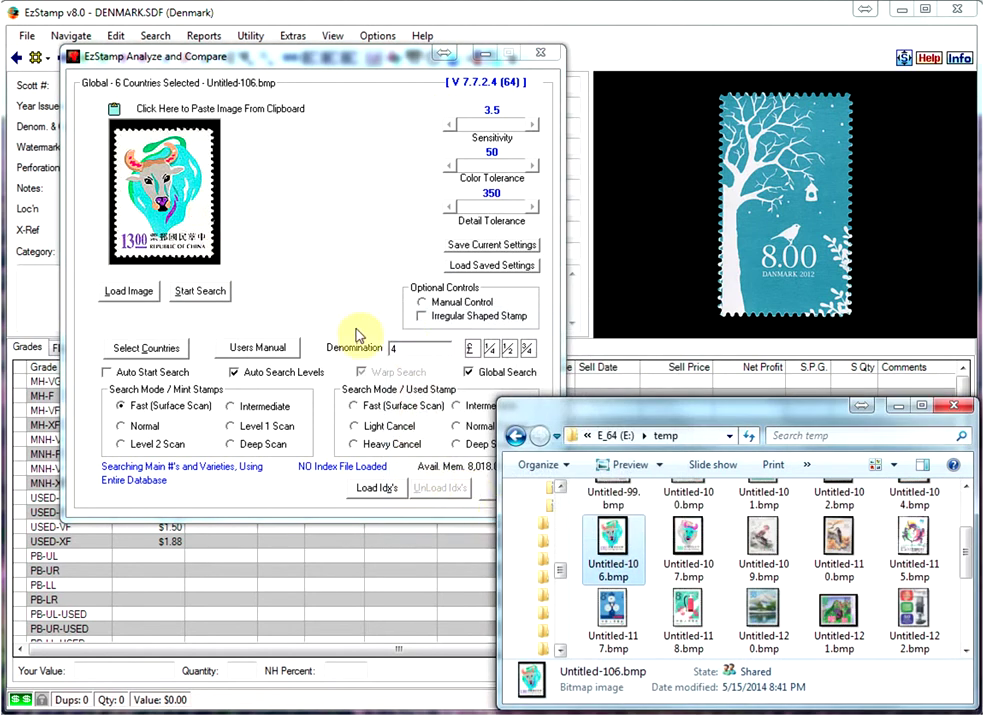
Search the loaded stamp at denomination 13 and close the results
{"action": "left_click", "coordinate": [404, 348]}
{"action": "type", "text": "13"}
{"action": "left_click", "coordinate": [200, 290]}
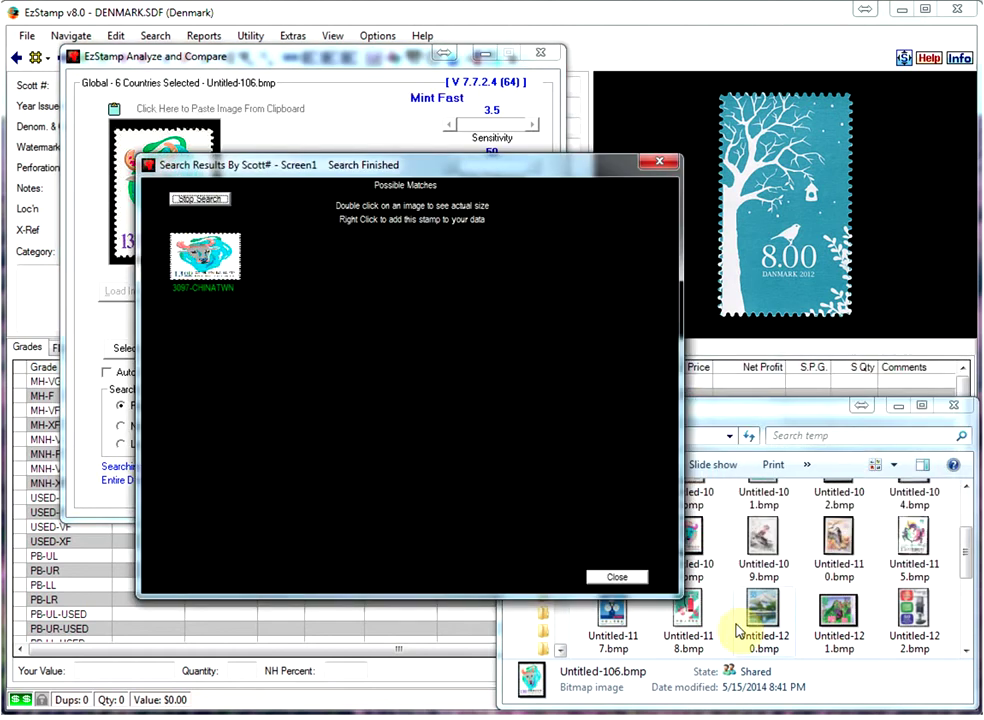
{"action": "left_click", "coordinate": [620, 577]}
Search the Untitled-107.bmp ox stamp at denomination 3.5, finding 3096- and 3096A-CHINATWN
{"action": "scroll", "coordinate": [566, 564], "scroll_direction": "up", "scroll_amount": 1}
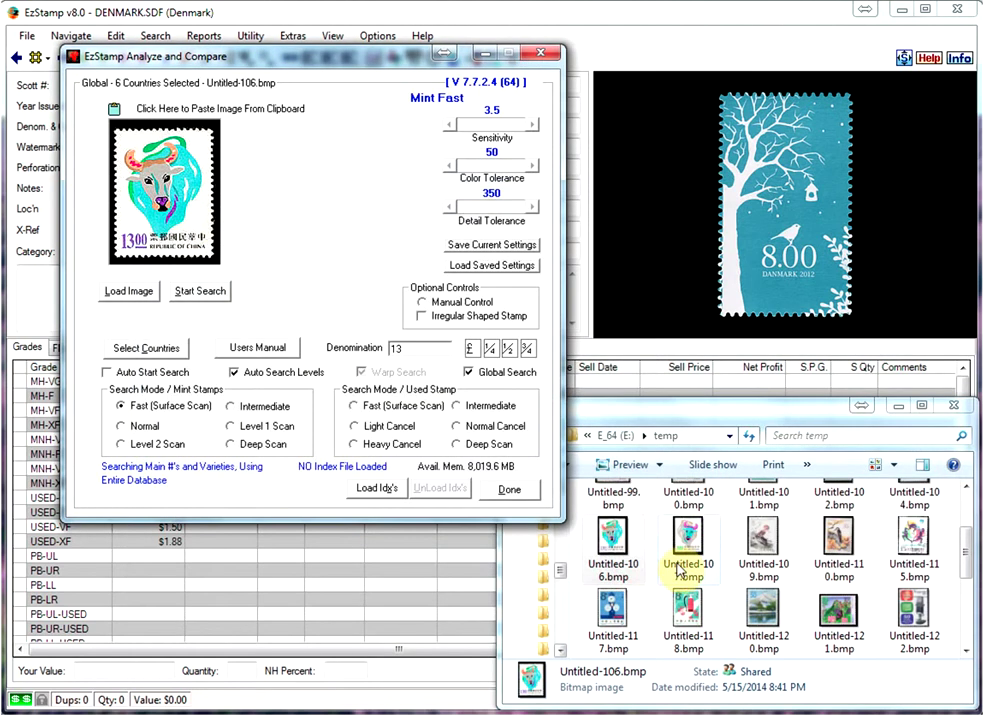
{"action": "left_click_drag", "start_coordinate": [687, 570], "coordinate": [212, 220]}
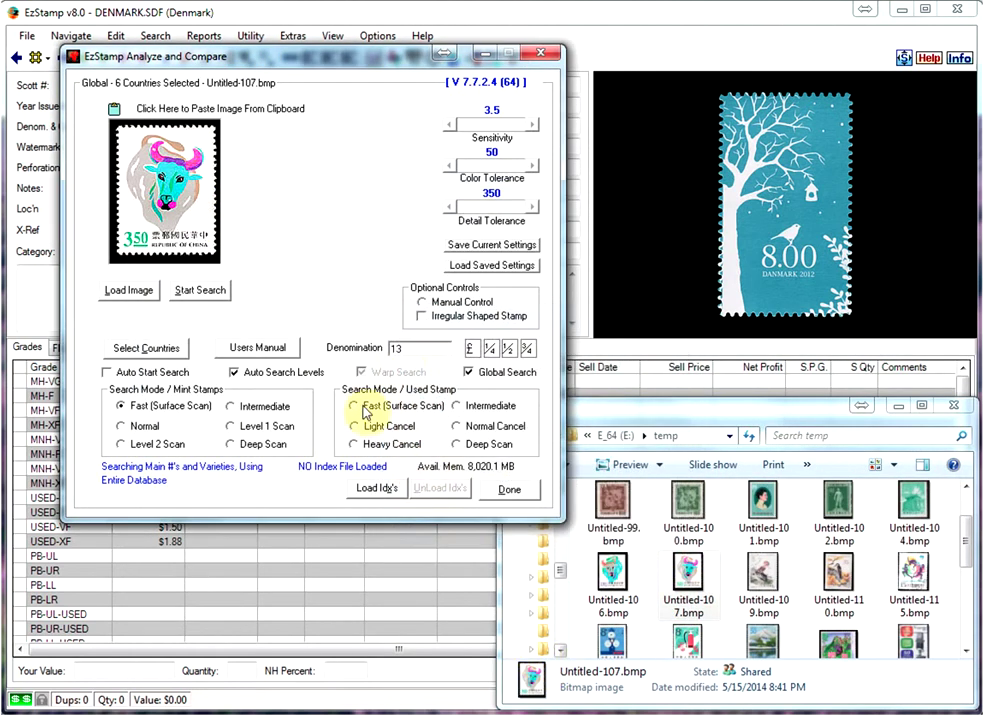
{"action": "double_click", "coordinate": [405, 349]}
{"action": "type", "text": "30"}
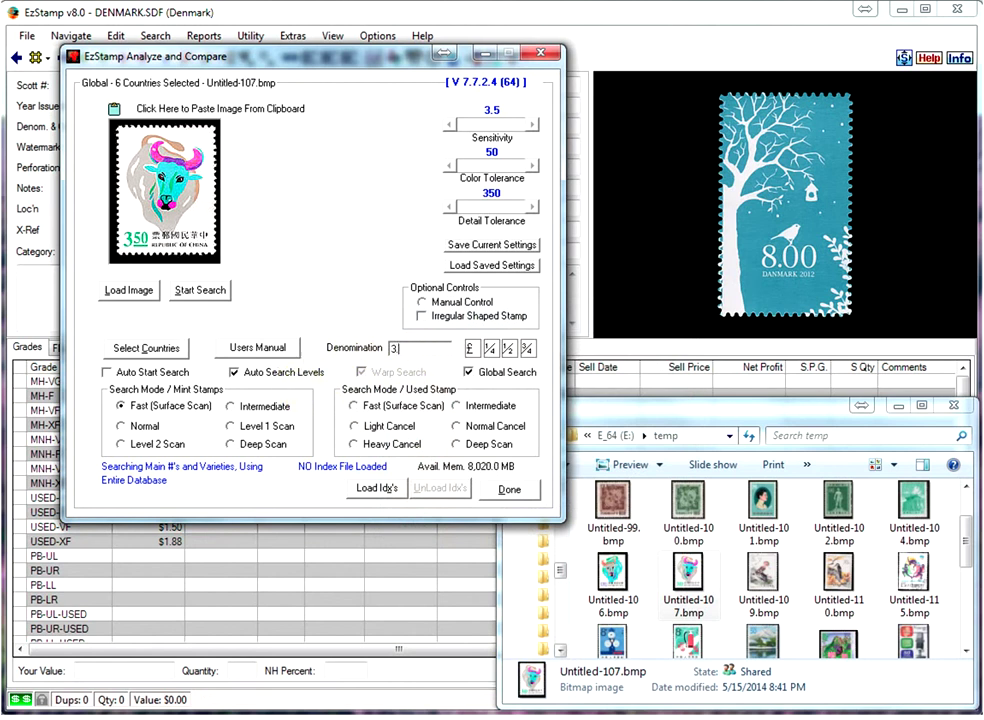
{"action": "type", "text": ".5"}
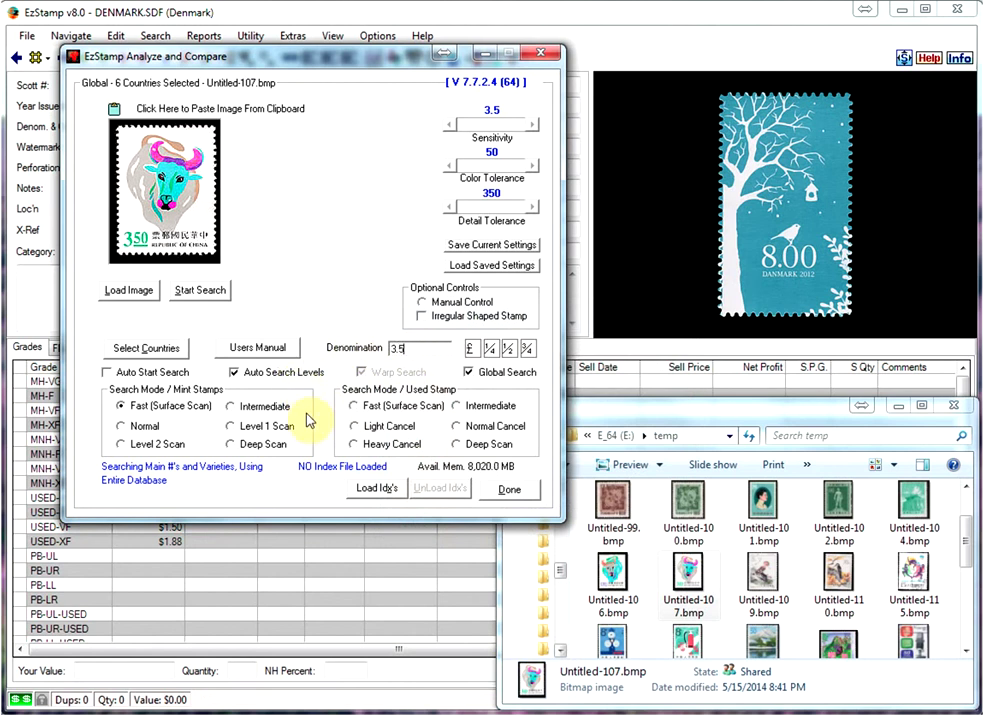
{"action": "left_click", "coordinate": [210, 291]}
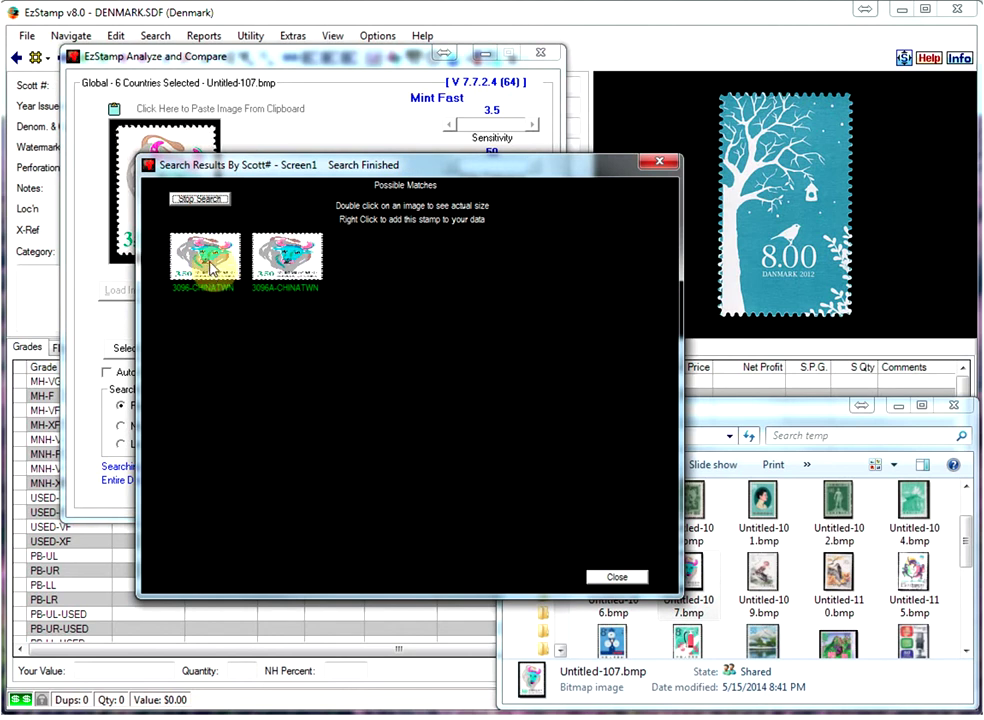
Compare the 3096-CHINATWN and 3096A-CHINATWN matches at actual size
{"action": "double_click", "coordinate": [211, 266]}
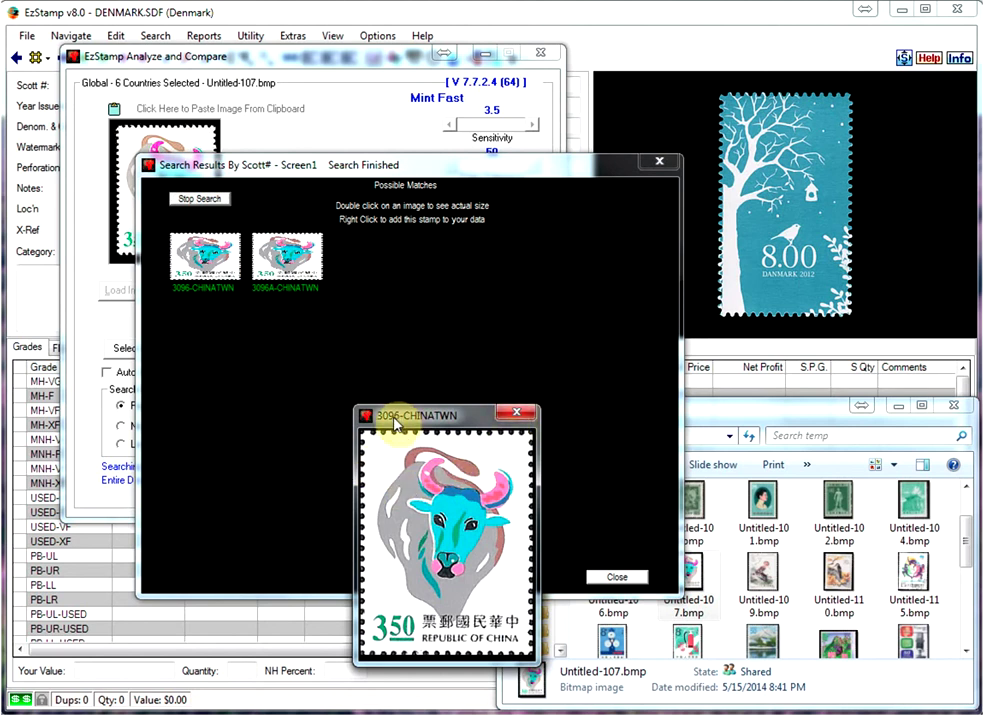
{"action": "left_click", "coordinate": [515, 413]}
{"action": "double_click", "coordinate": [289, 266]}
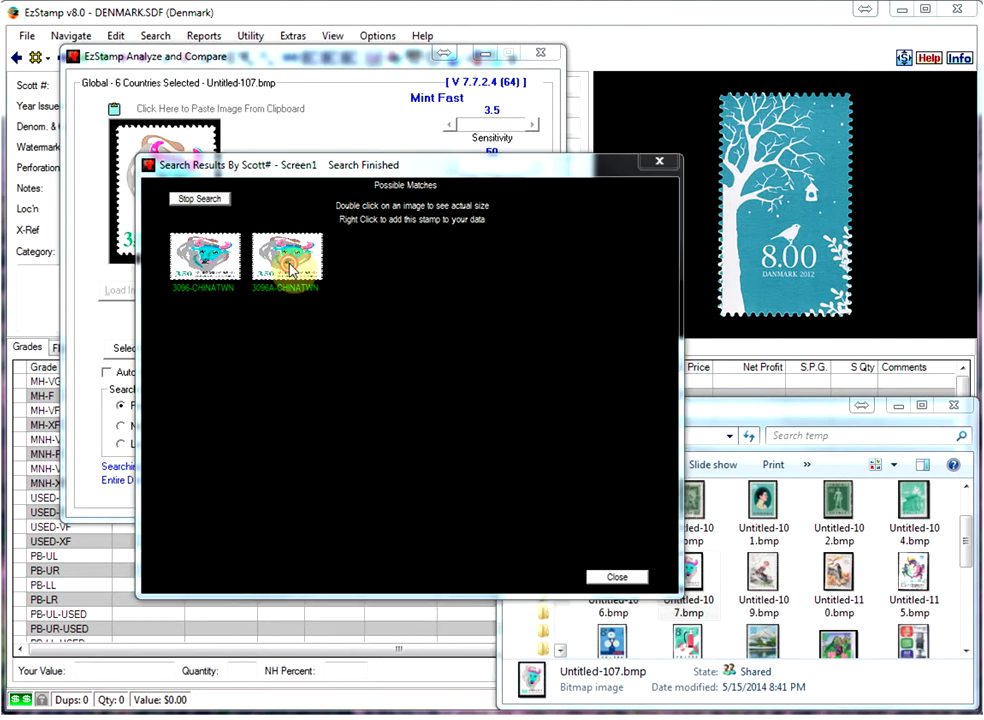
{"action": "left_click", "coordinate": [519, 413]}
Search the Untitled-109.bmp hoopoe stamp at denomination 8 and view 1805-CHINAPRC at actual size
{"action": "left_click", "coordinate": [617, 577]}
{"action": "left_click_drag", "start_coordinate": [750, 585], "coordinate": [165, 190]}
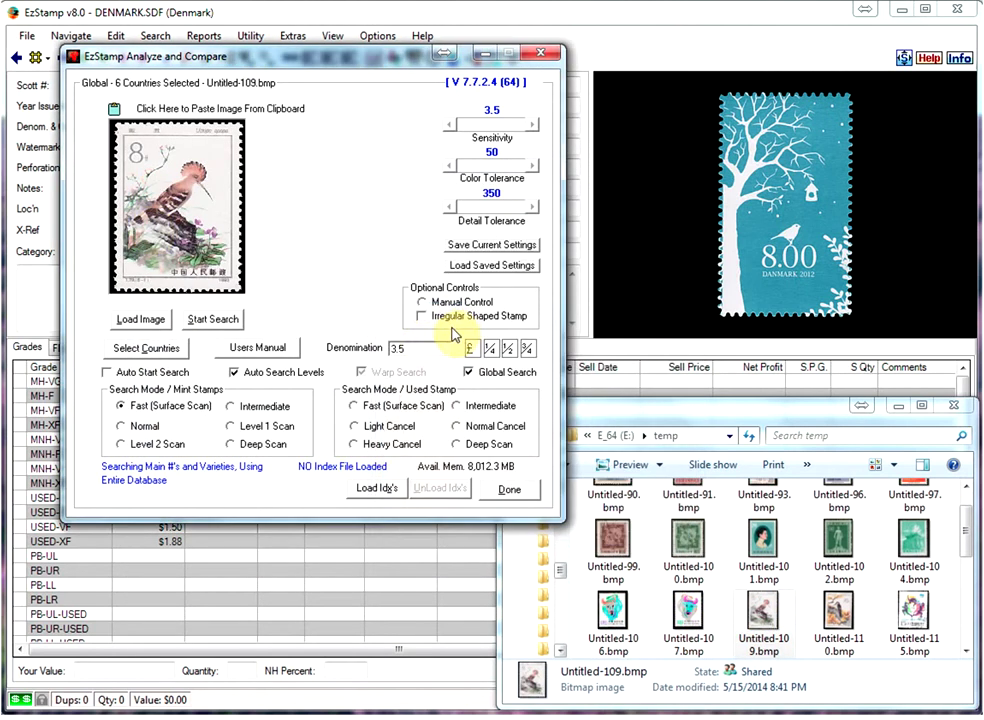
{"action": "left_click_drag", "start_coordinate": [413, 341], "coordinate": [355, 338]}
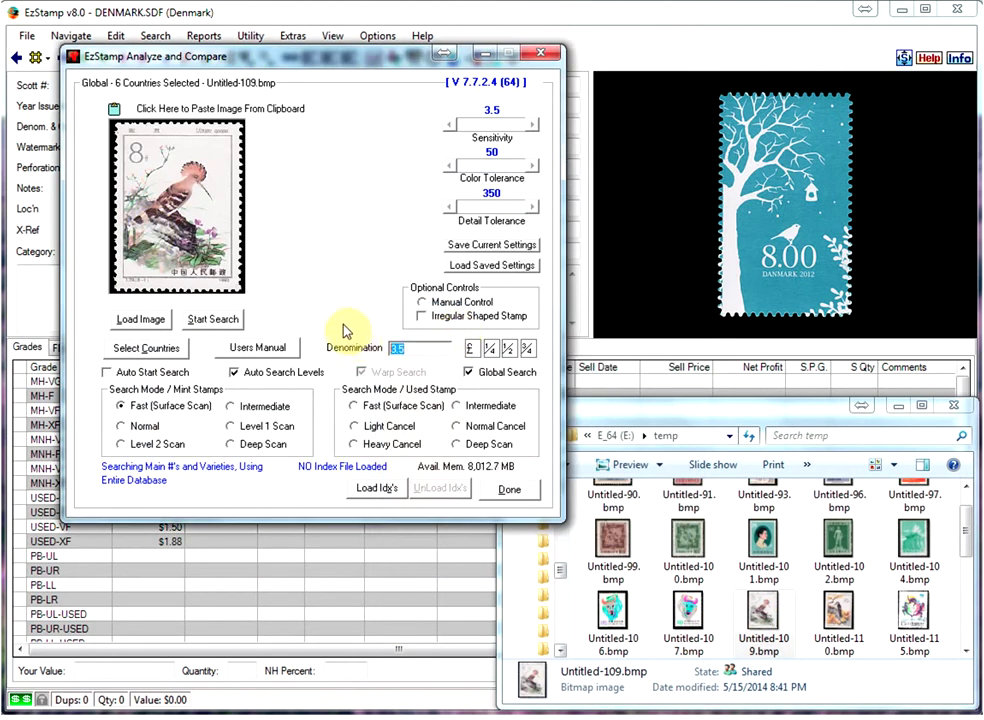
{"action": "type", "text": "8"}
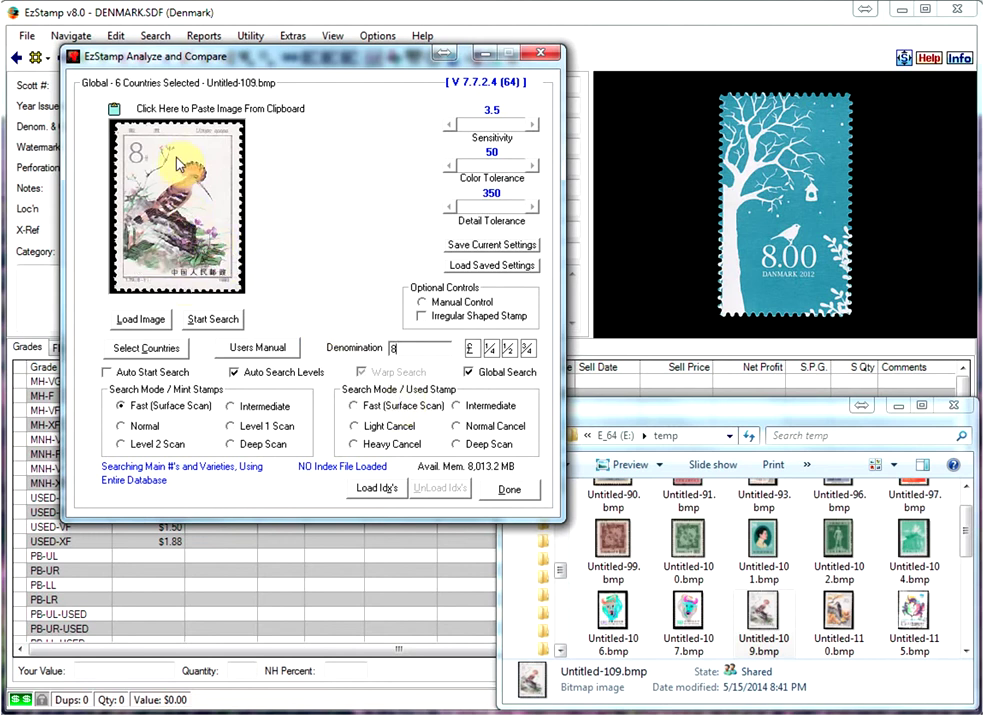
{"action": "left_click", "coordinate": [197, 320]}
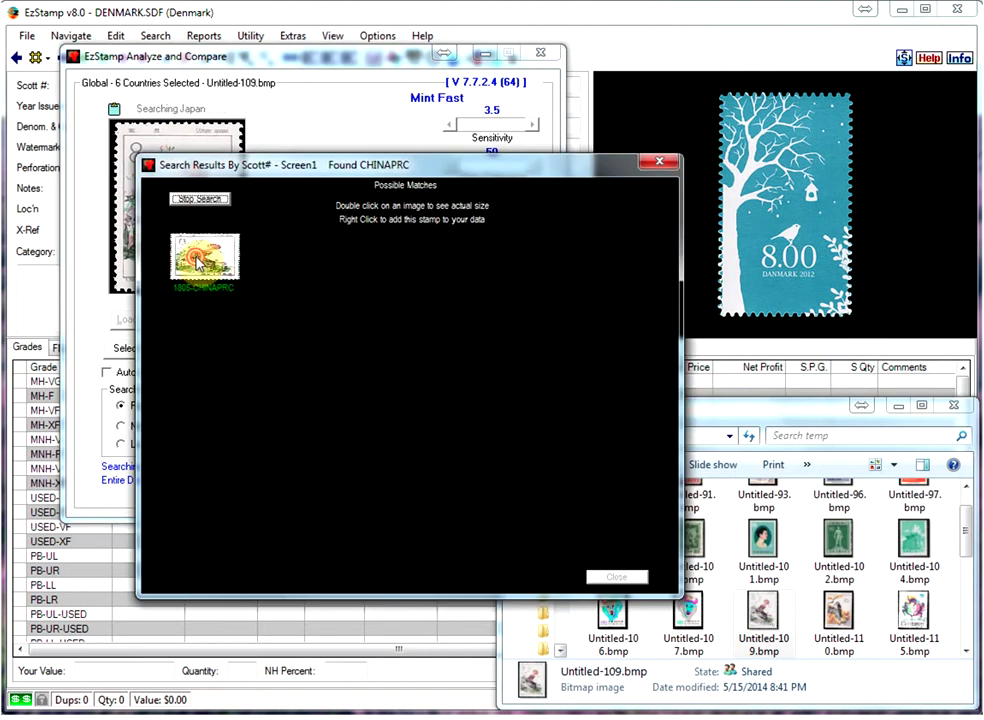
{"action": "double_click", "coordinate": [197, 262]}
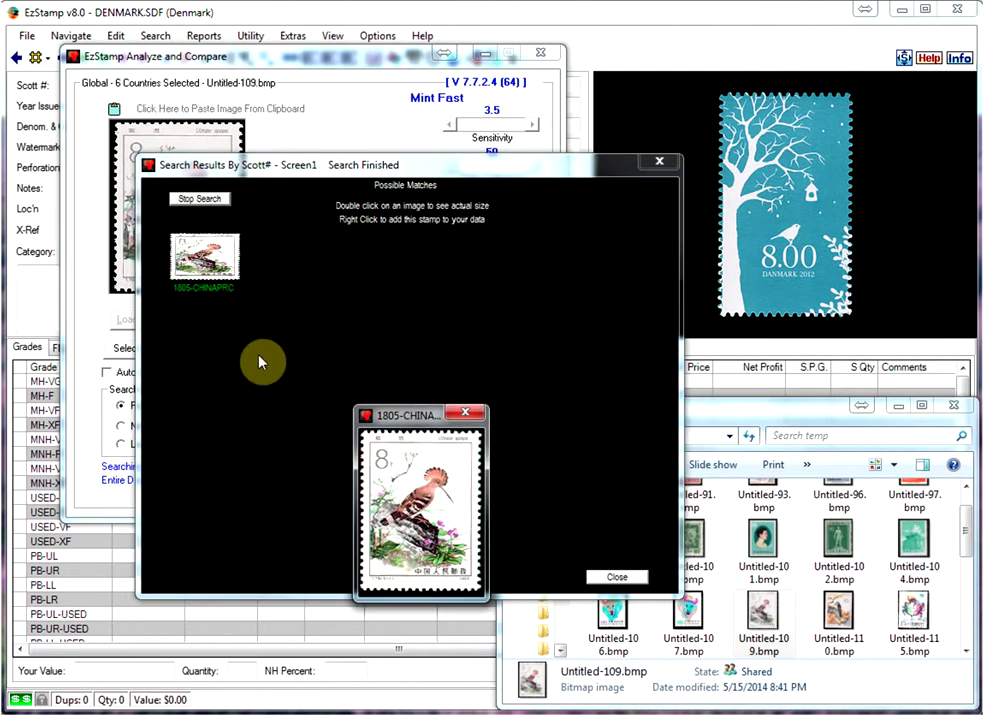
{"action": "left_click", "coordinate": [465, 416]}
{"action": "left_click", "coordinate": [617, 577]}
Search the Untitled-110.bmp woodpecker stamp at denomination 70, matching 1809-CHINAPRC
{"action": "left_click_drag", "start_coordinate": [833, 617], "coordinate": [130, 185]}
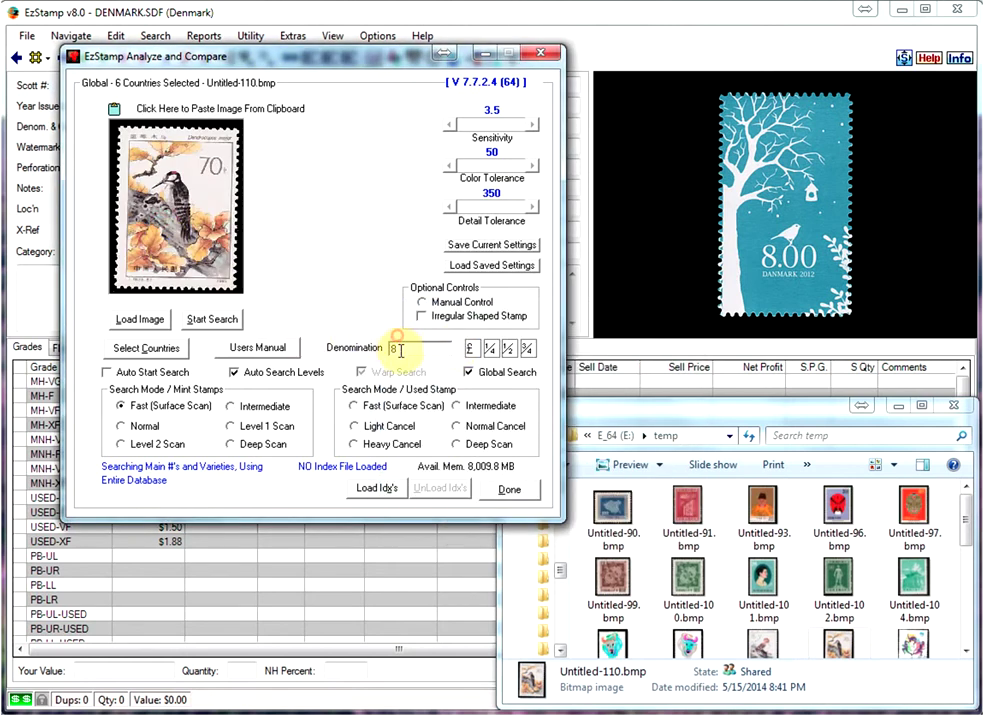
{"action": "left_click", "coordinate": [397, 349]}
{"action": "type", "text": "70"}
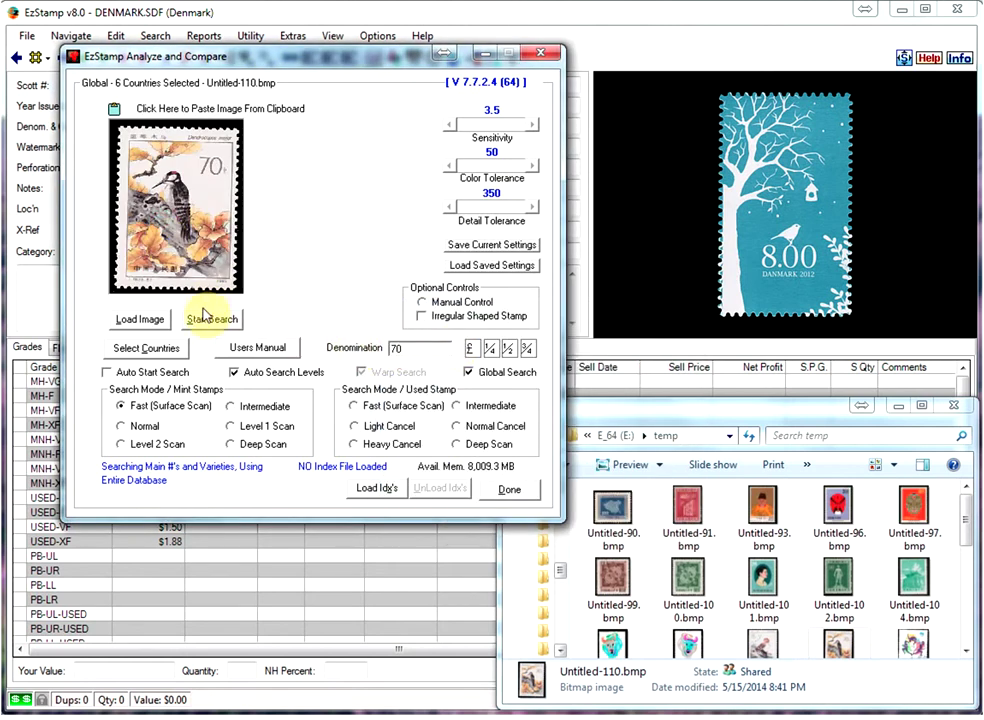
{"action": "left_click", "coordinate": [205, 318]}
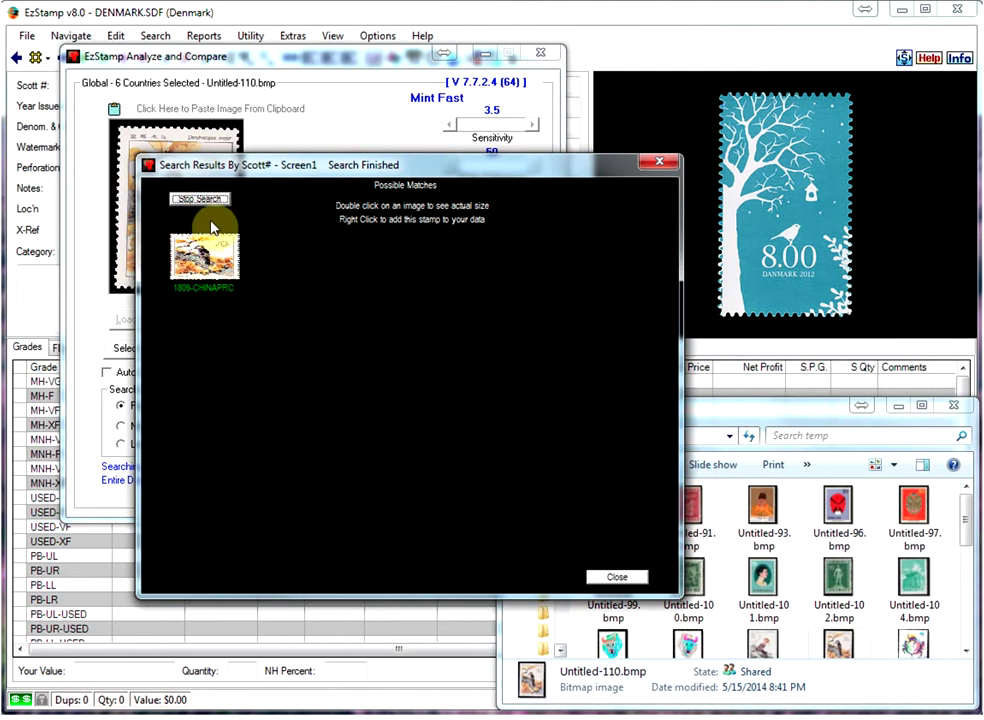
{"action": "left_click", "coordinate": [614, 577]}
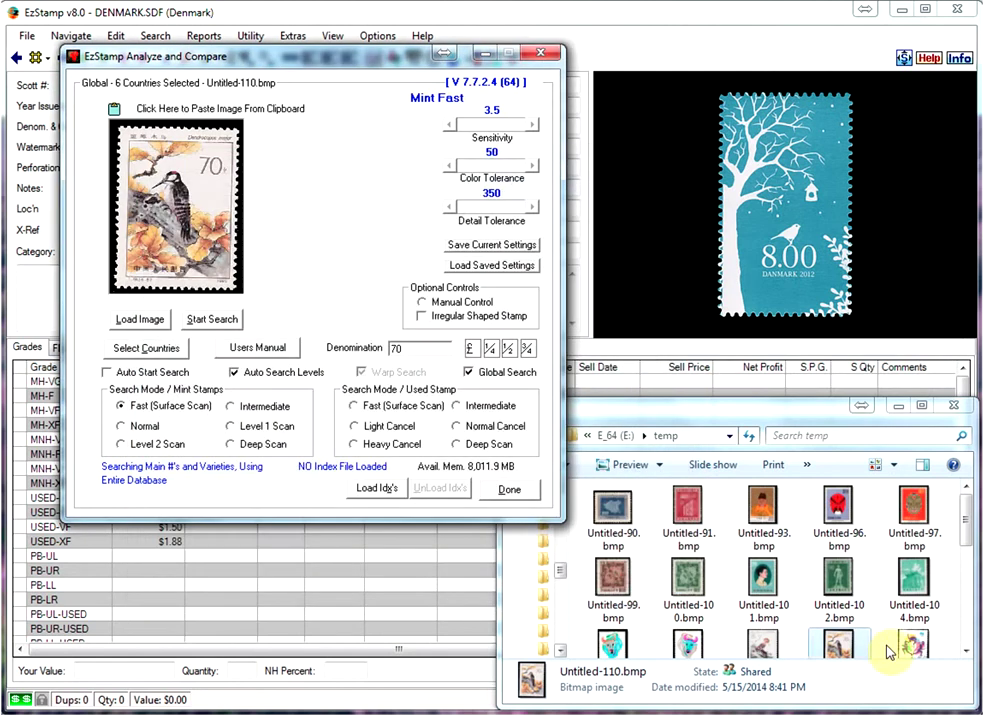
Bring the scanned stamp folder back to the front to reach later files
{"action": "left_click", "coordinate": [966, 651]}
{"action": "left_click", "coordinate": [966, 651]}
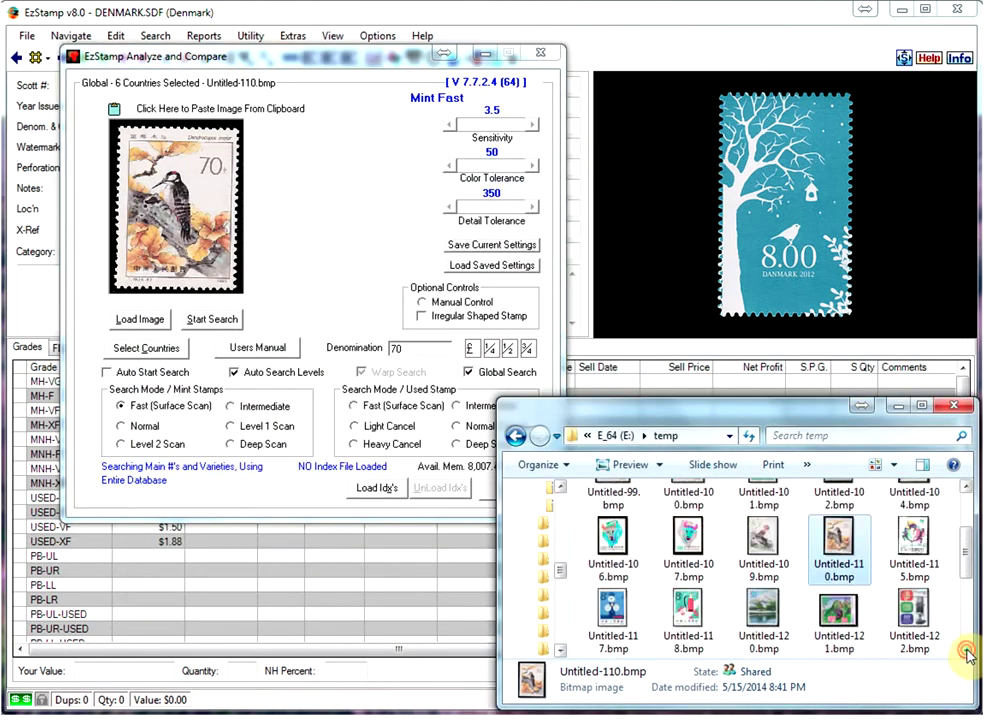
{"action": "left_click", "coordinate": [966, 649]}
{"action": "left_click", "coordinate": [966, 486]}
Search the Untitled-115.bmp athletes stamp at denomination 15, matching 2964-CHINATWN
{"action": "left_click", "coordinate": [913, 500]}
{"action": "left_click_drag", "start_coordinate": [330, 295], "coordinate": [103, 170]}
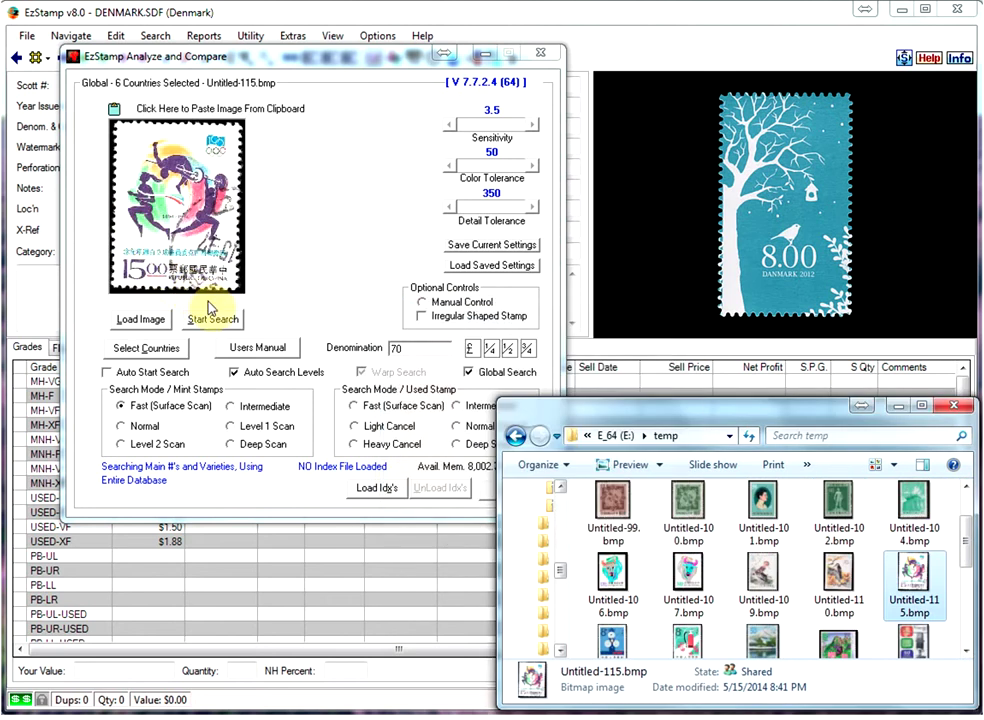
{"action": "left_click", "coordinate": [400, 347]}
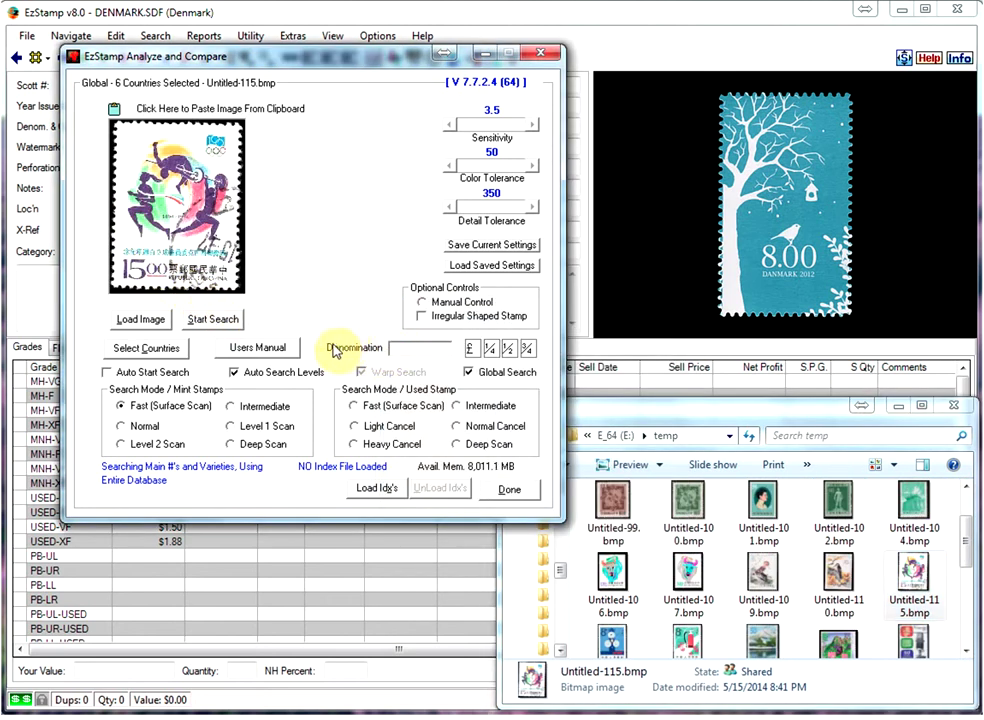
{"action": "type", "text": "15"}
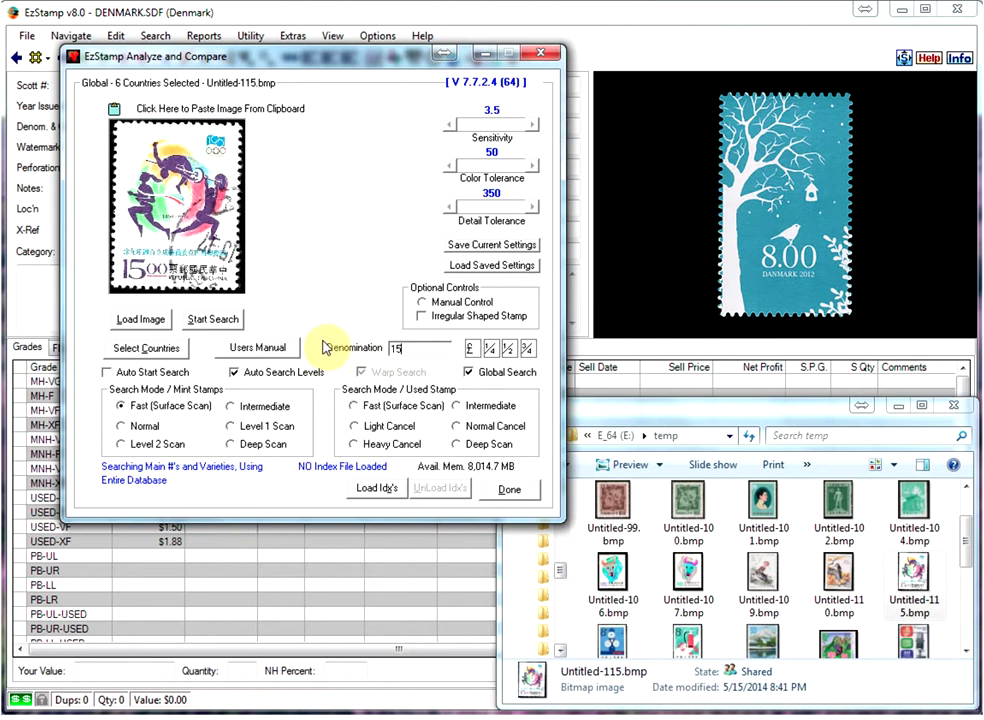
{"action": "left_click", "coordinate": [234, 323]}
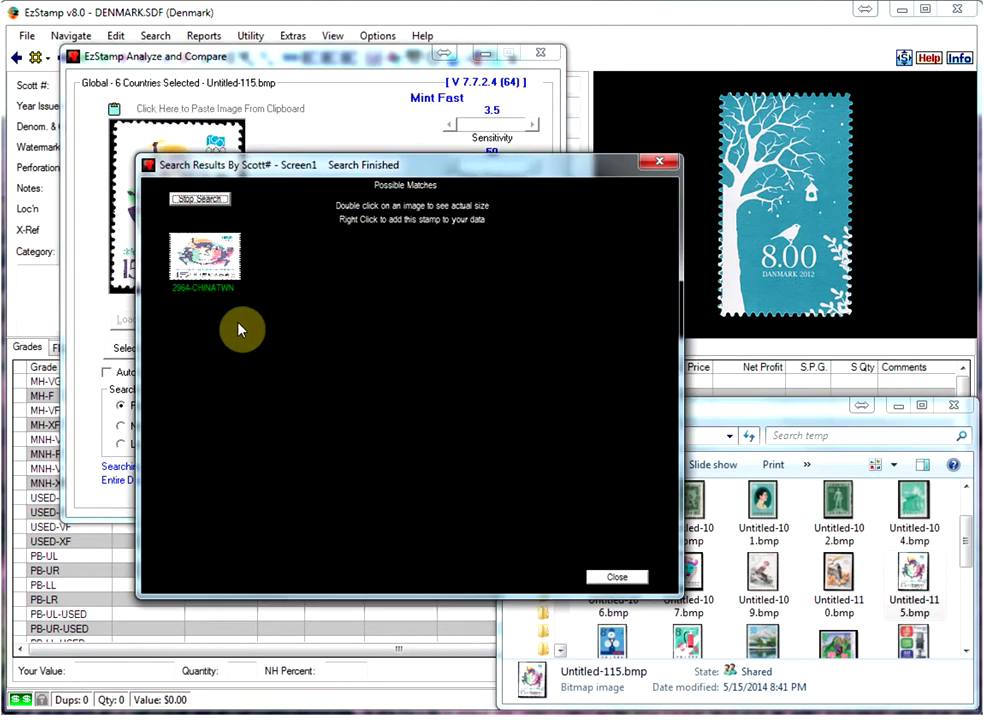
{"action": "left_click", "coordinate": [612, 577]}
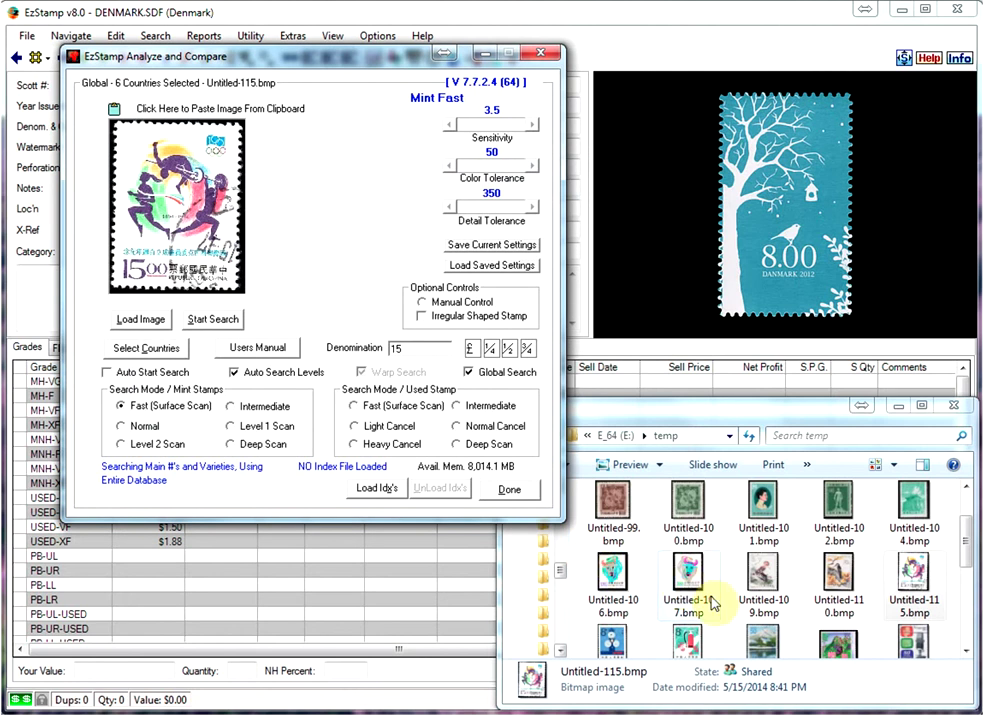
Search the blue Untitled-117.bmp stamp at denomination 8, matching 1776-CHINAPRC
{"action": "left_click", "coordinate": [963, 652]}
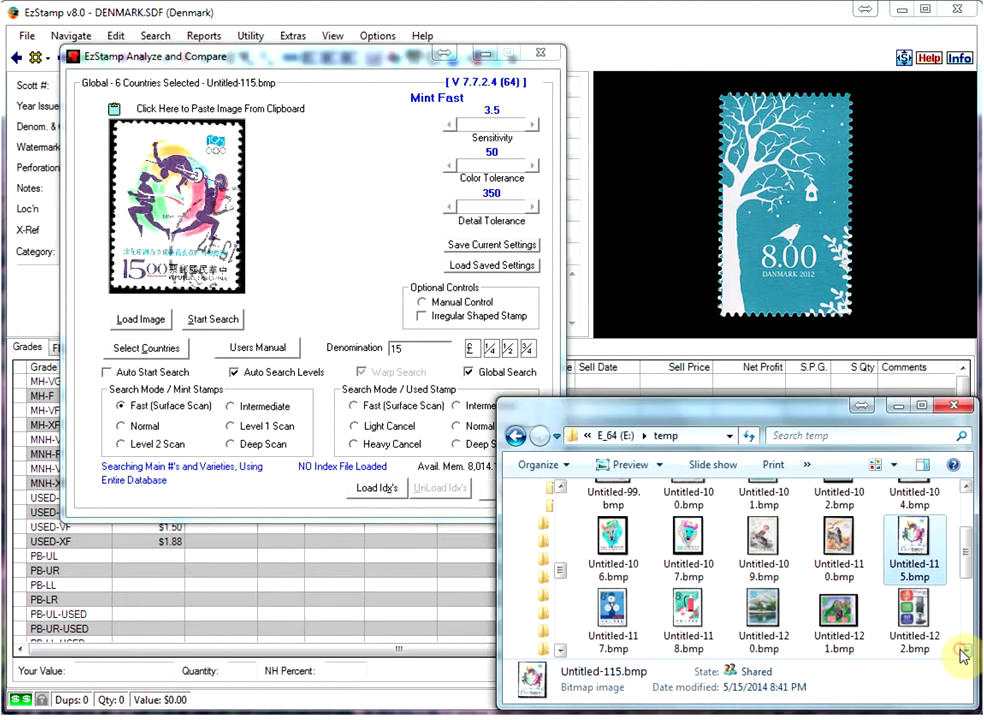
{"action": "left_click_drag", "start_coordinate": [613, 607], "coordinate": [215, 250]}
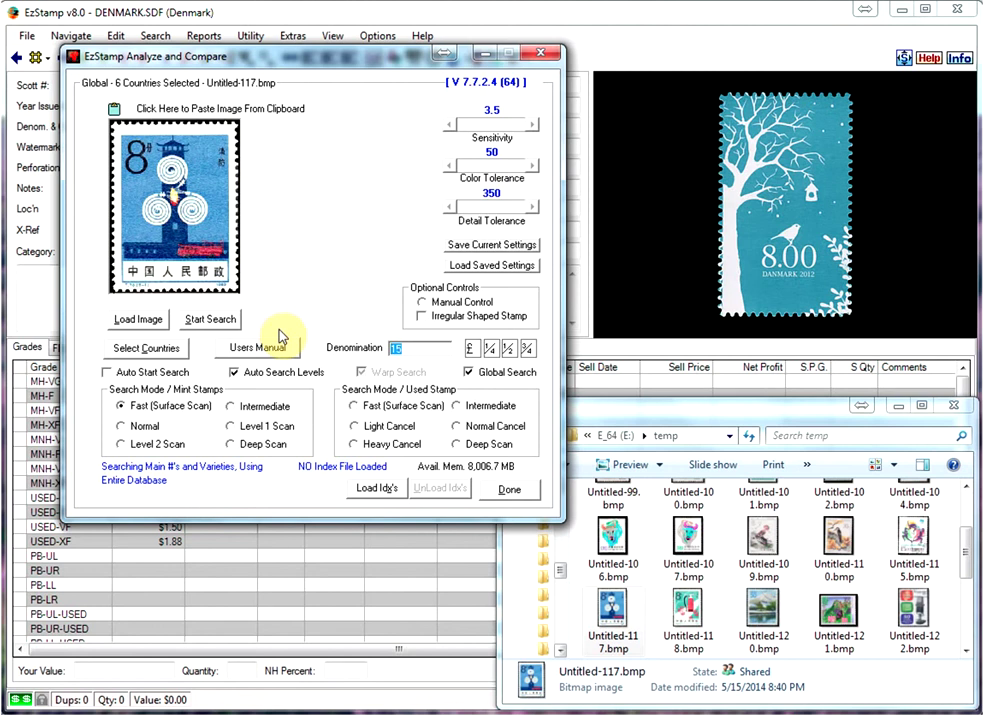
{"action": "type", "text": "8"}
{"action": "left_click", "coordinate": [237, 320]}
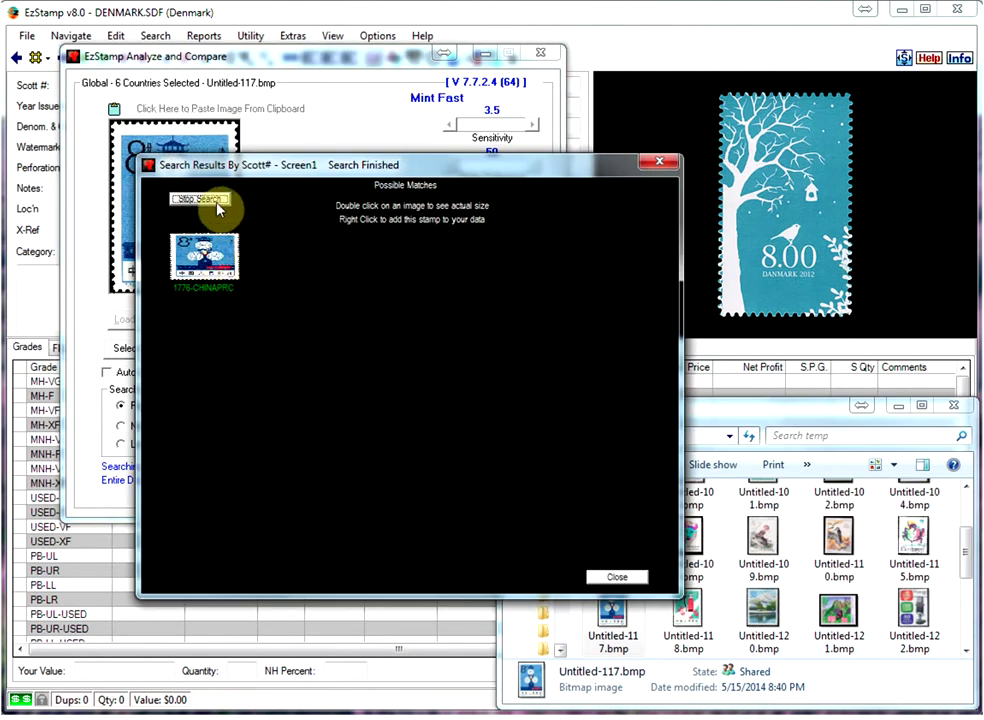
{"action": "left_click", "coordinate": [619, 577]}
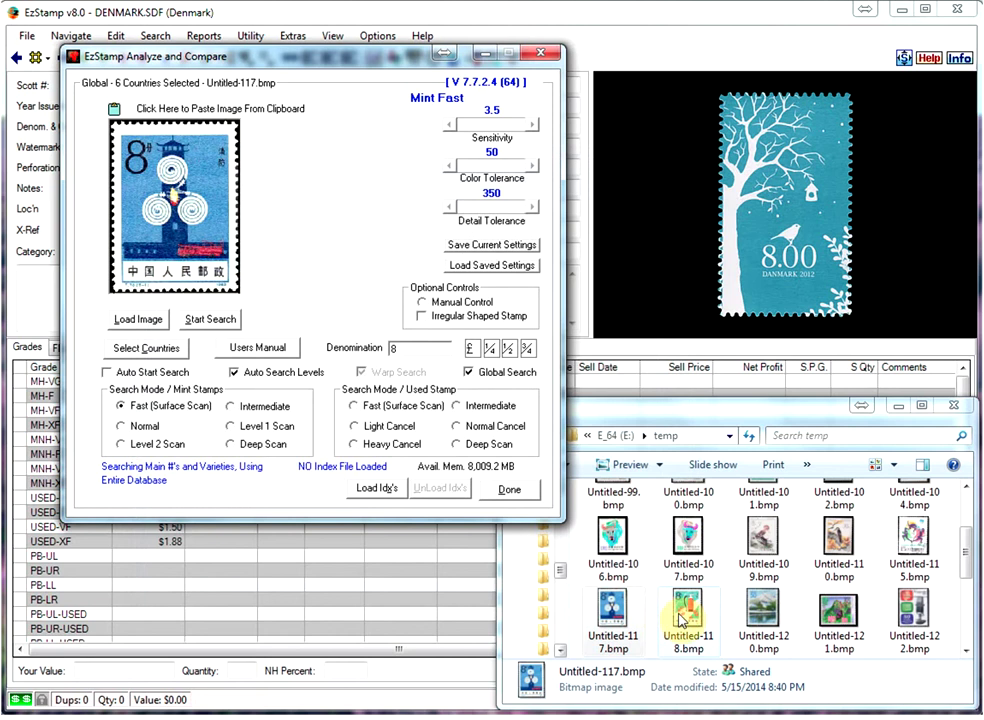
Search matches for the fire extinguisher scan Untitled-118.bmp, stopping early and inspecting the 1777-CHINAPRC match
{"action": "left_click_drag", "start_coordinate": [690, 620], "coordinate": [175, 205]}
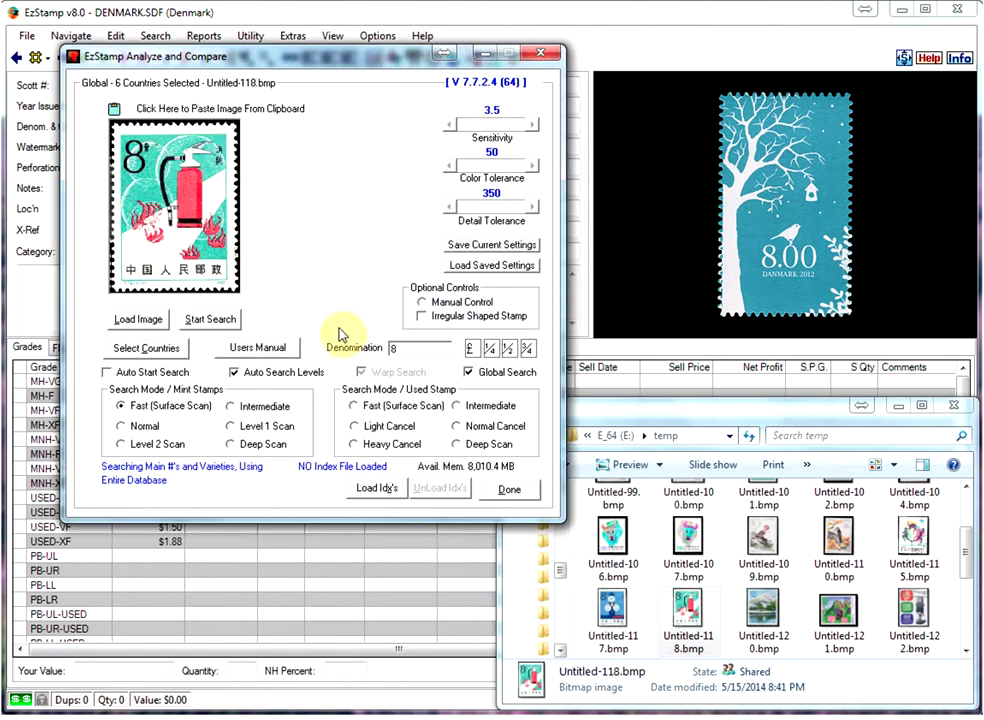
{"action": "left_click", "coordinate": [222, 317]}
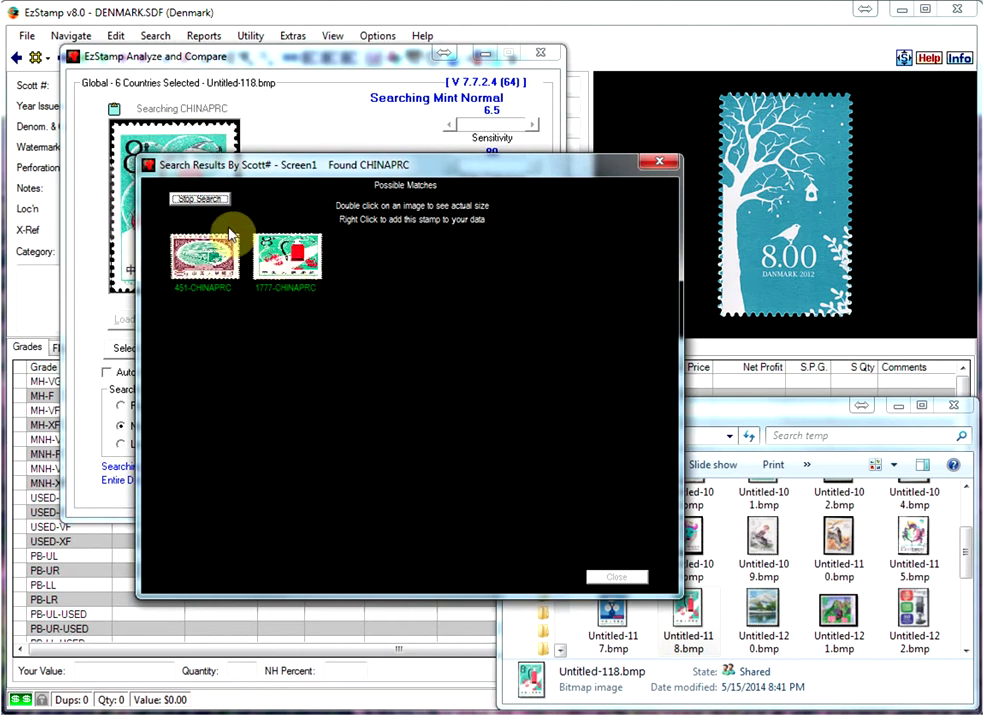
{"action": "left_click", "coordinate": [200, 199]}
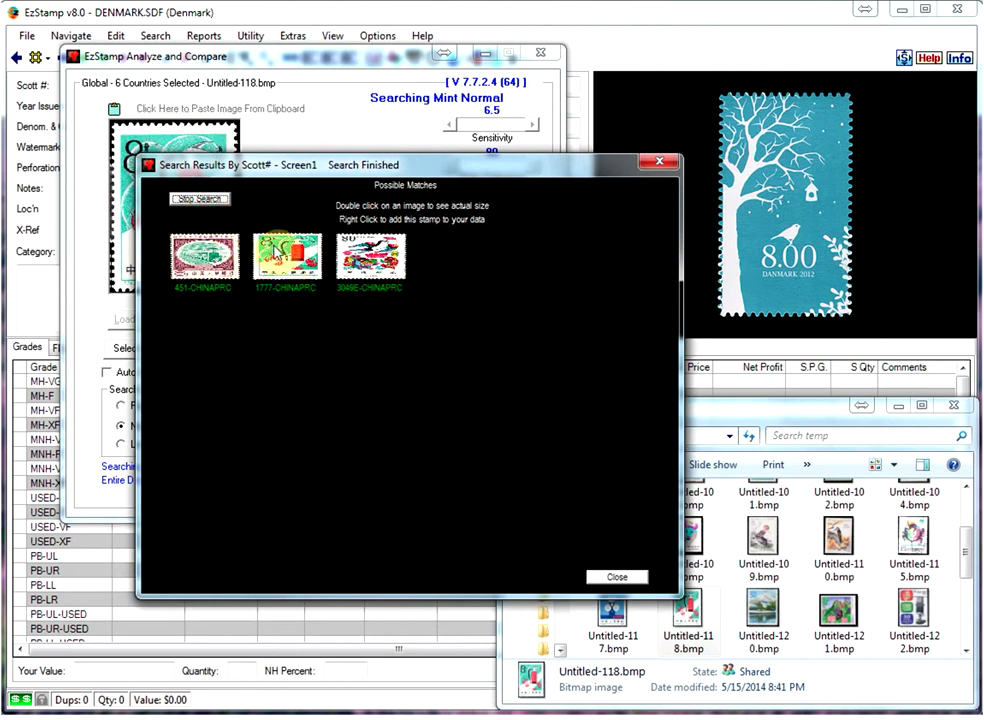
{"action": "double_click", "coordinate": [275, 251]}
{"action": "left_click", "coordinate": [479, 411]}
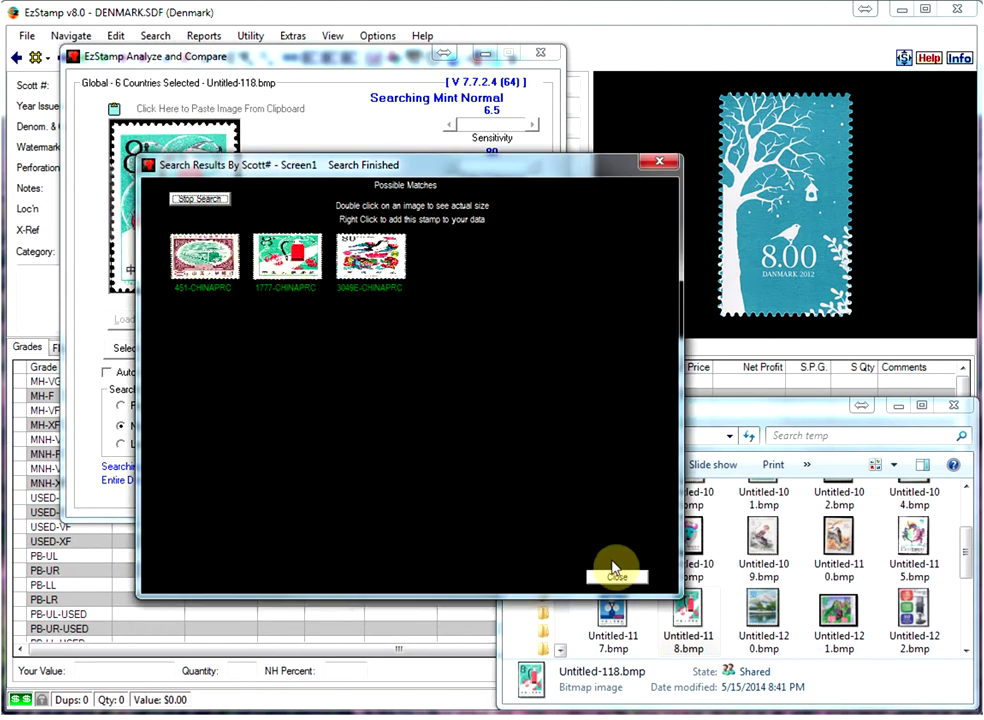
{"action": "left_click", "coordinate": [620, 578]}
Match Untitled-120.bmp at denomination 50, identifying it as 2504-Japan
{"action": "left_click_drag", "start_coordinate": [762, 608], "coordinate": [150, 200]}
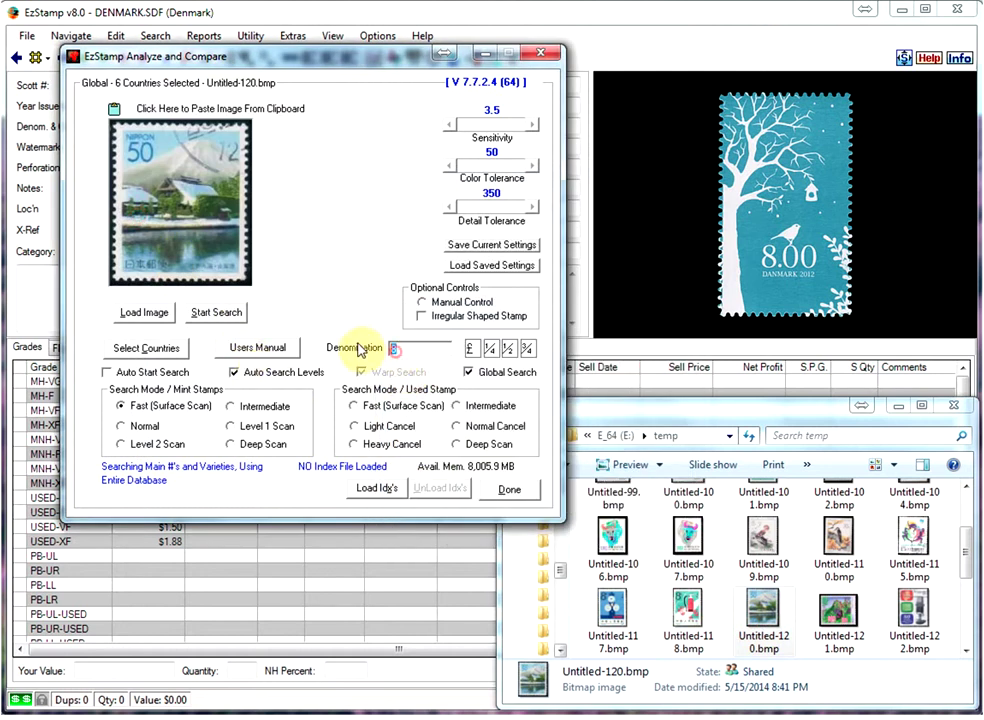
{"action": "type", "text": "0"}
{"action": "left_click", "coordinate": [241, 311]}
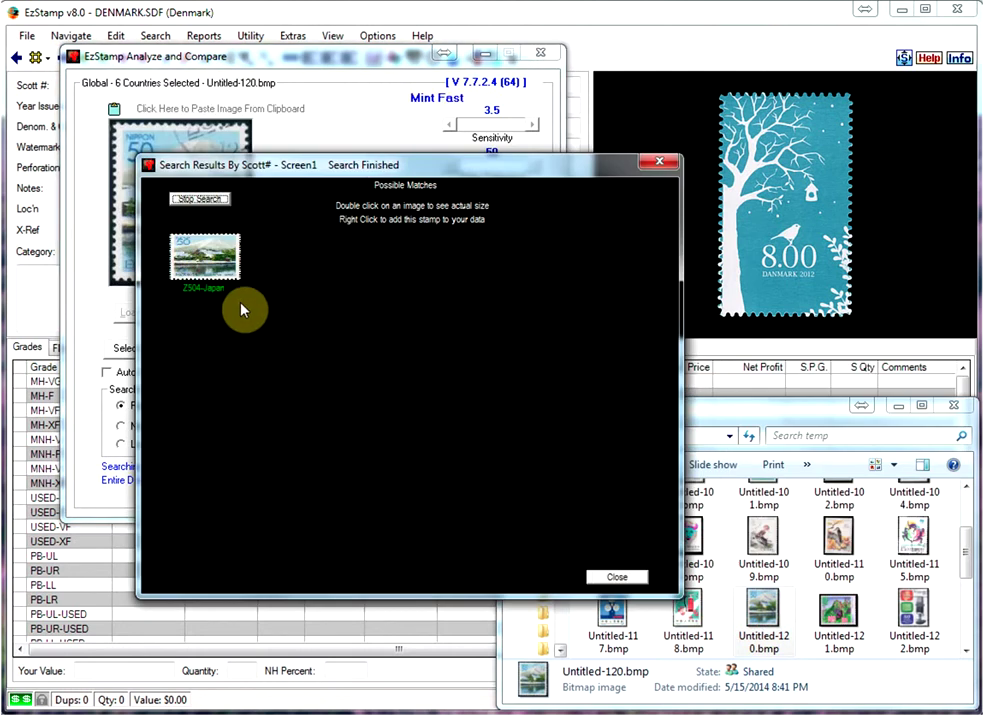
{"action": "left_click", "coordinate": [613, 578]}
Match Untitled-121.bmp as 2486-Japan, then load the microphone stamp scan Untitled-122.bmp
{"action": "left_click", "coordinate": [838, 622]}
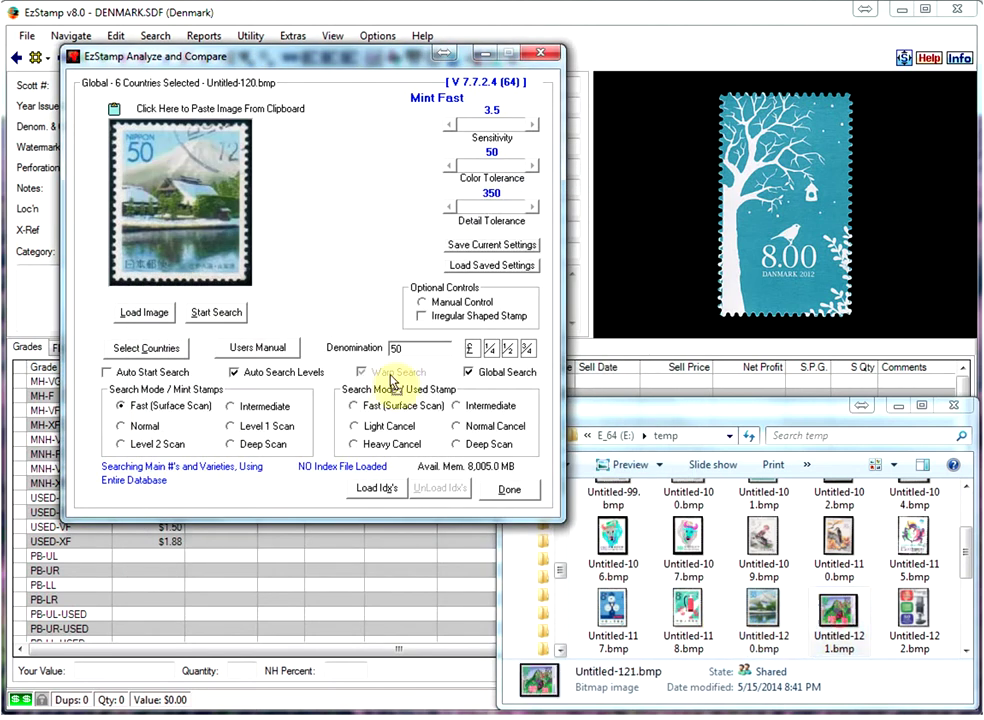
{"action": "left_click", "coordinate": [180, 200]}
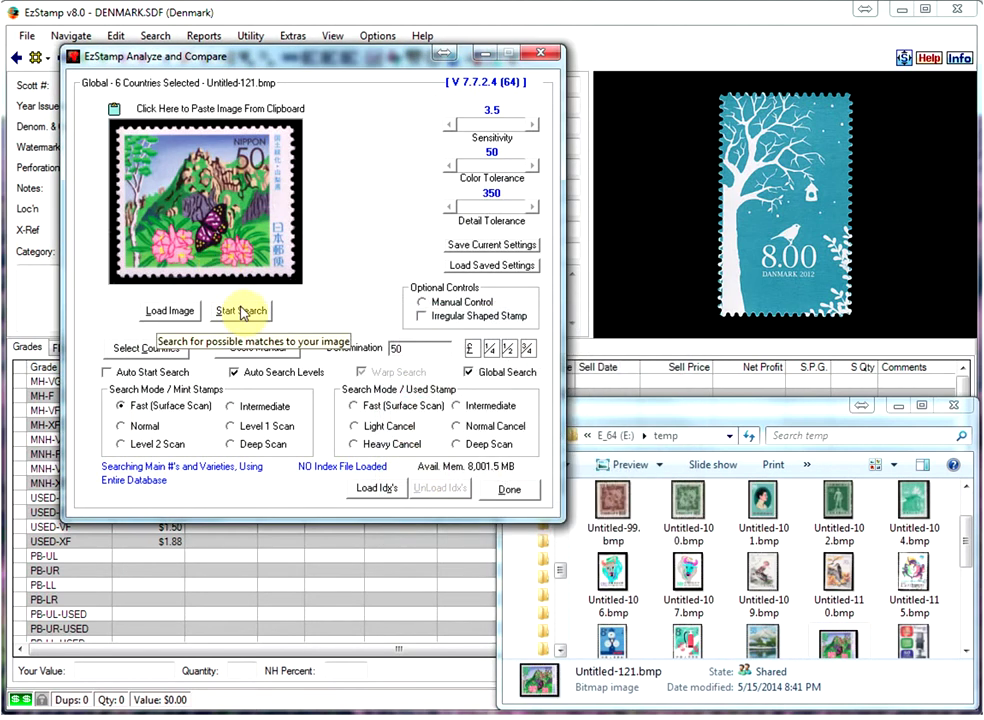
{"action": "left_click", "coordinate": [253, 310]}
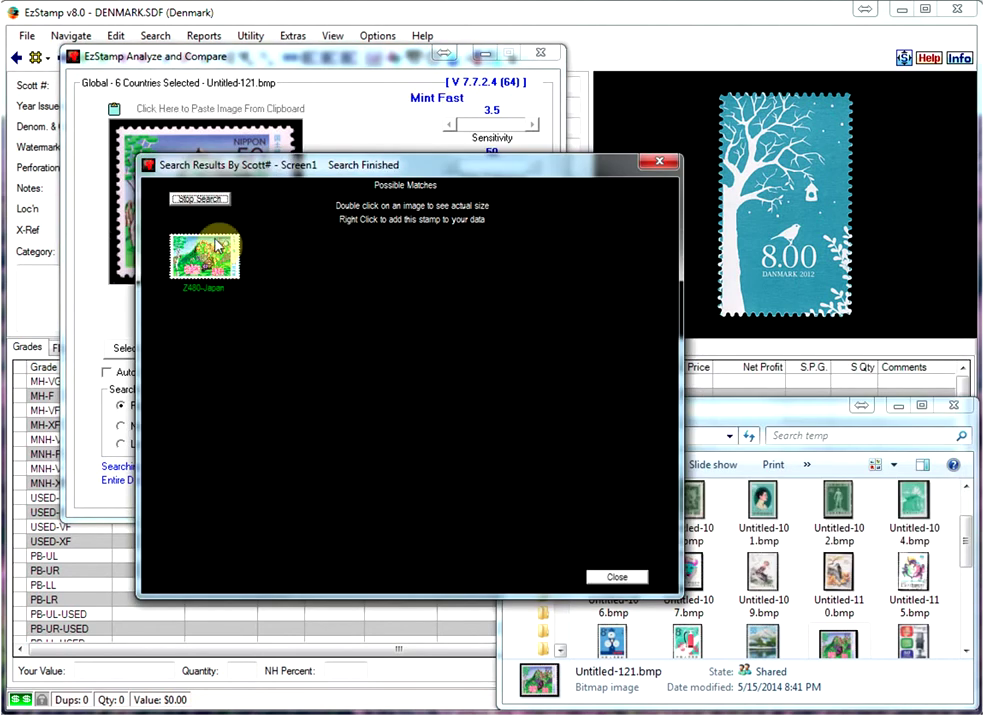
{"action": "left_click", "coordinate": [614, 578]}
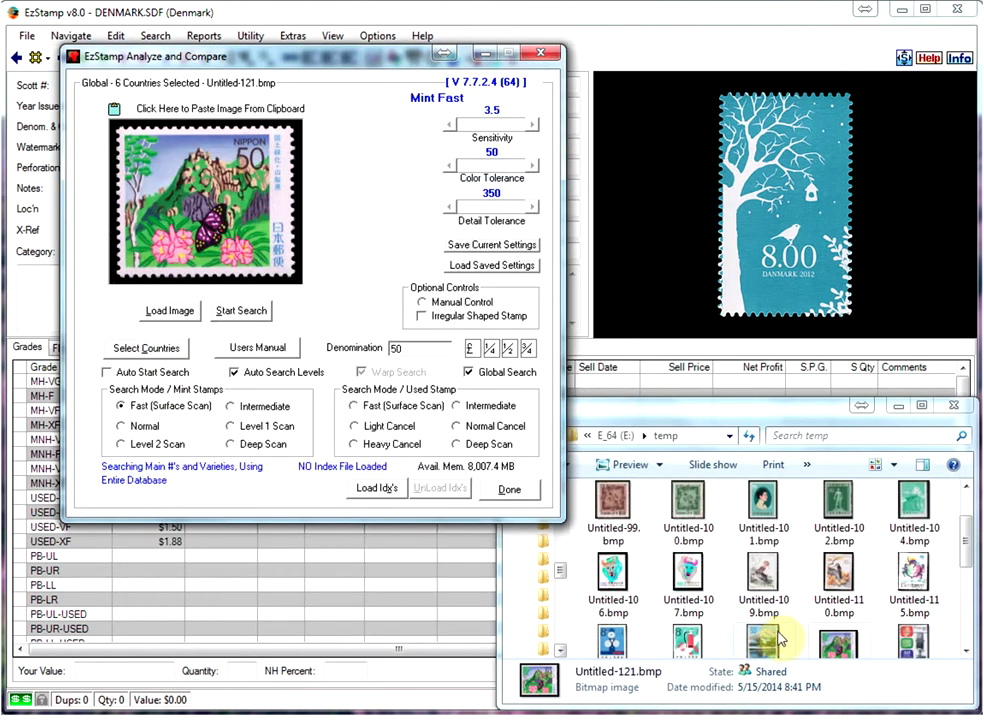
{"action": "left_click", "coordinate": [908, 645]}
{"action": "left_click_drag", "start_coordinate": [652, 505], "coordinate": [172, 161]}
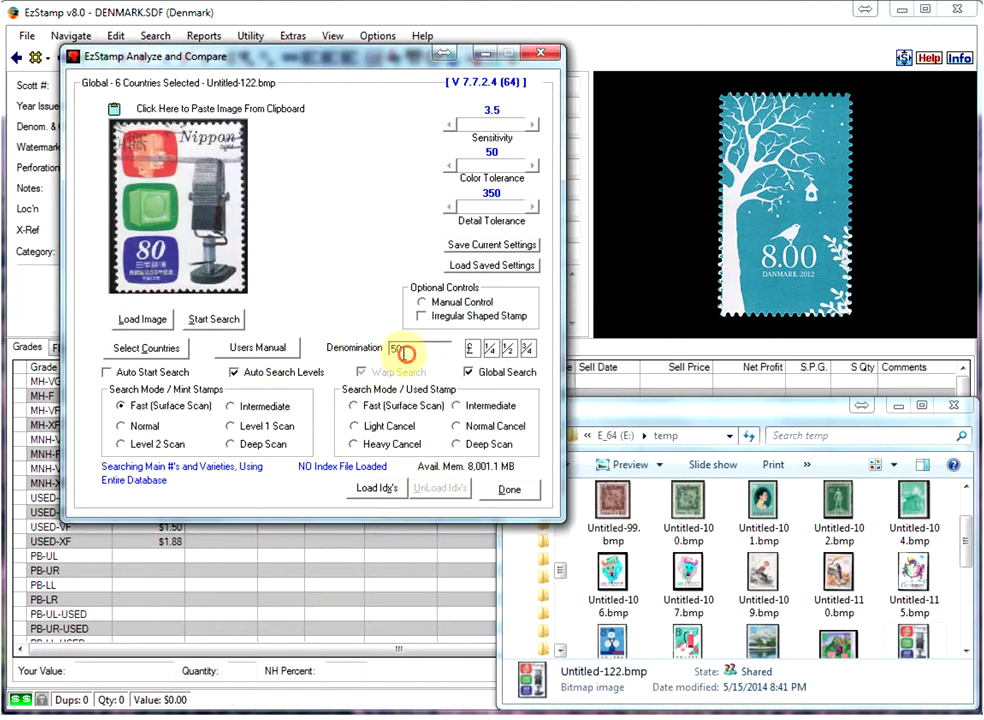
Search the microphone stamp at denomination 80, finding its Japanese match
{"action": "type", "text": "80"}
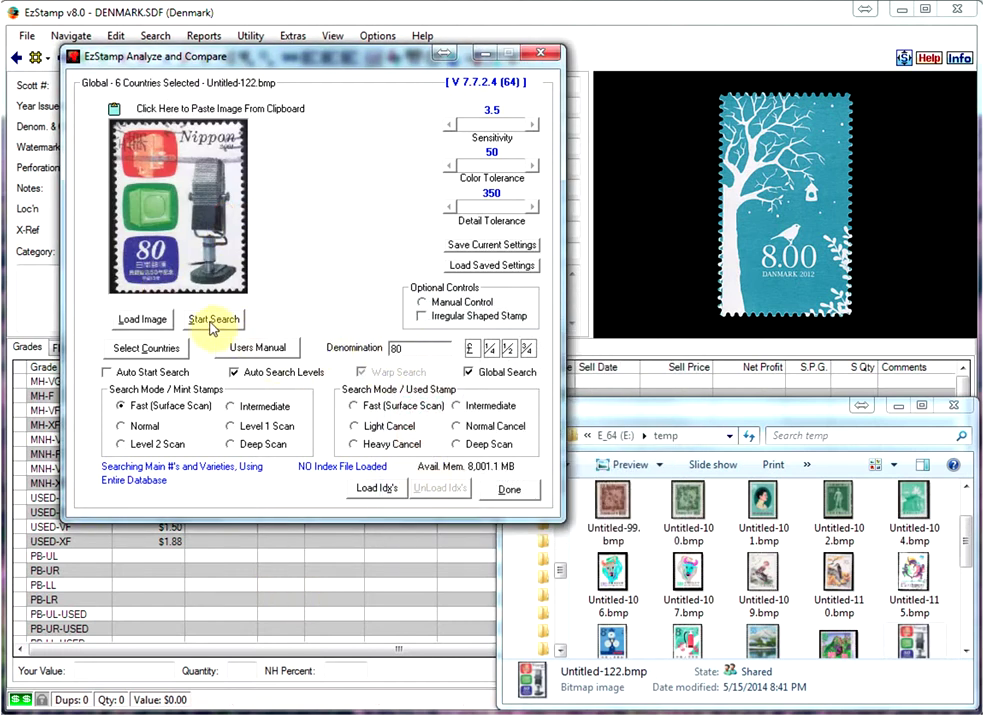
{"action": "left_click", "coordinate": [211, 319]}
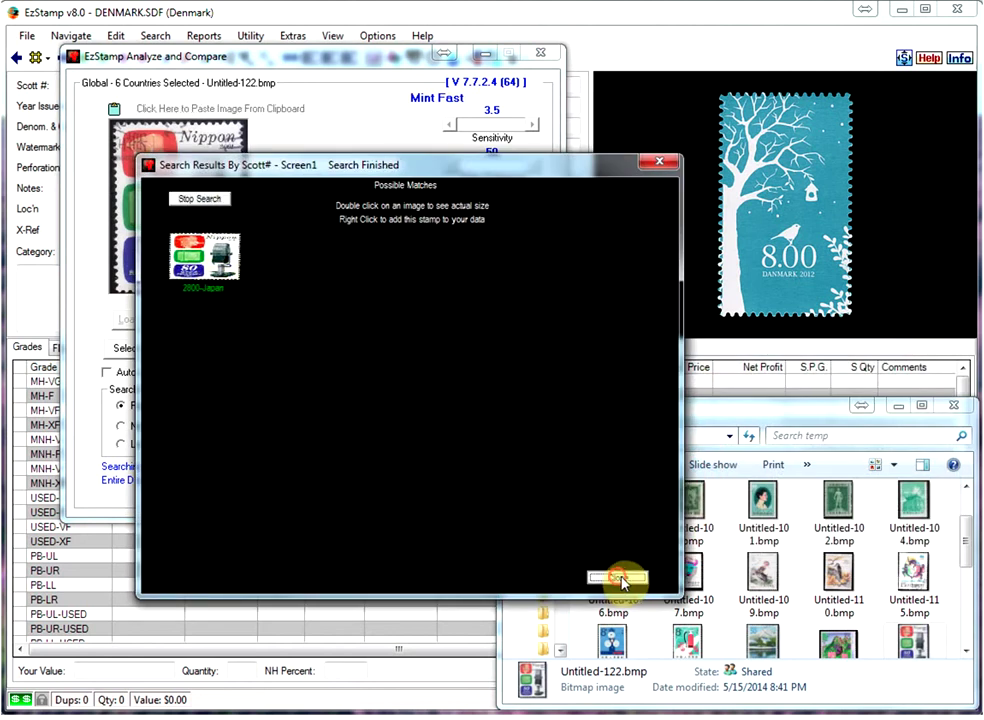
{"action": "left_click", "coordinate": [614, 577]}
Load the bird stamp Untitled-124.bmp and search at denomination 10 for Manchukuo 74 varieties
{"action": "left_click", "coordinate": [965, 649]}
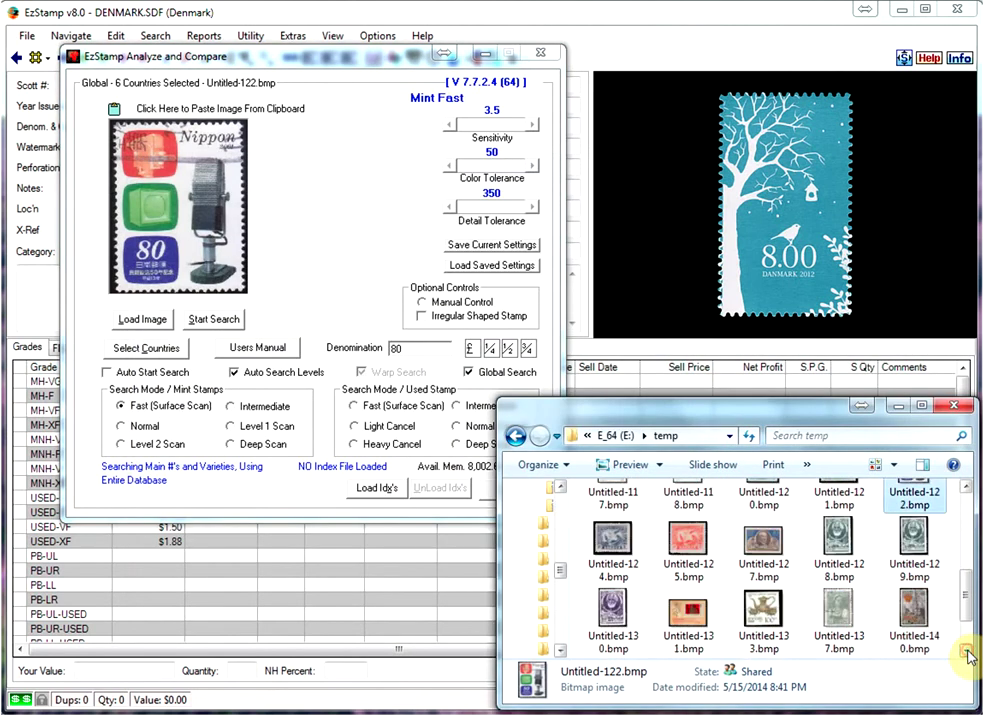
{"action": "left_click_drag", "start_coordinate": [612, 543], "coordinate": [140, 185]}
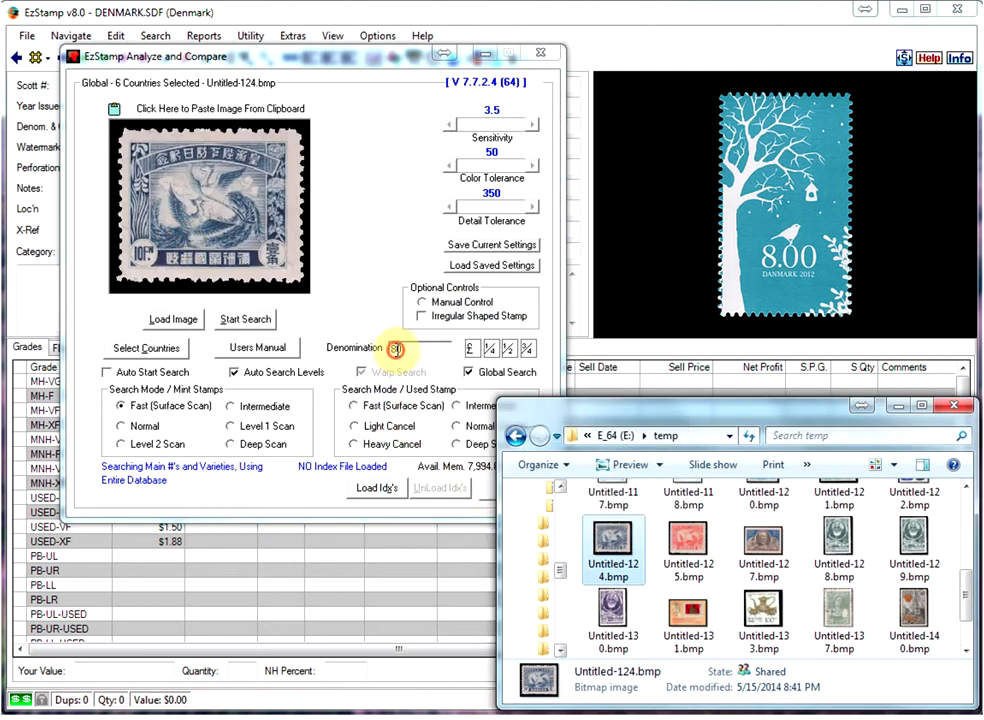
{"action": "left_click", "coordinate": [394, 348]}
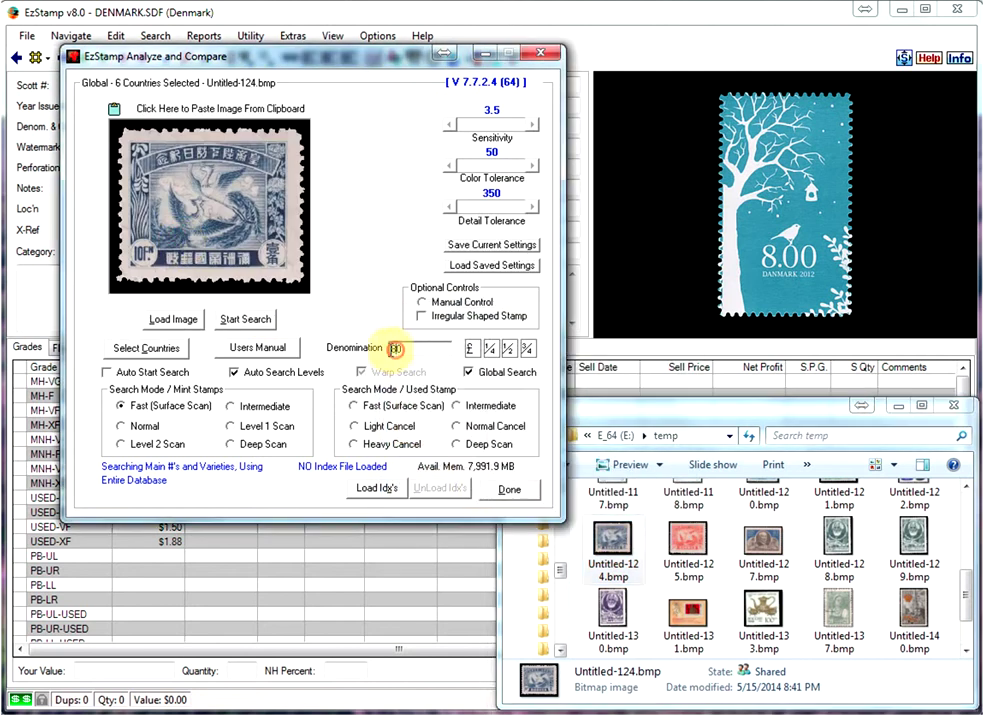
{"action": "left_click", "coordinate": [247, 320]}
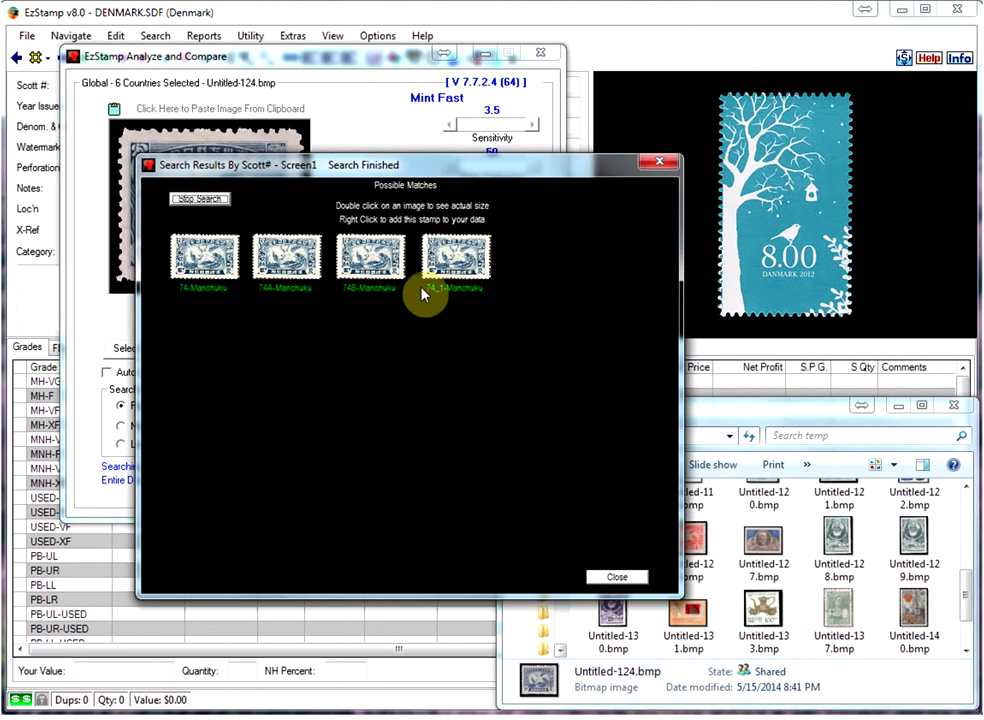
Load the red Manchukuo scan Untitled-125.bmp and search its matches at denomination 3
{"action": "left_click", "coordinate": [618, 578]}
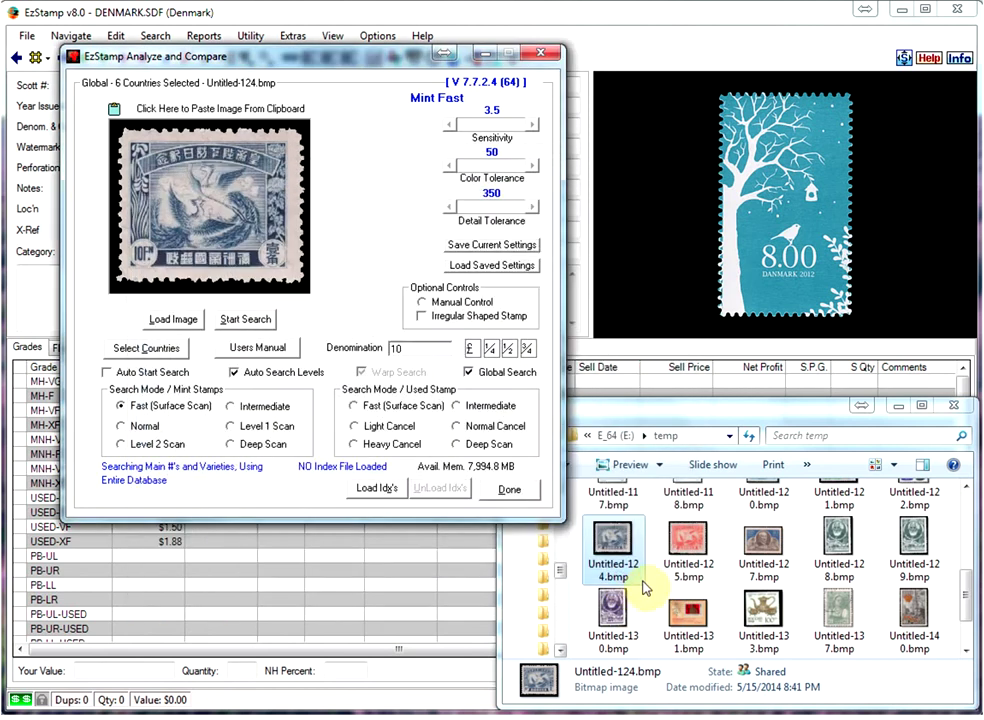
{"action": "left_click", "coordinate": [689, 545]}
{"action": "left_click_drag", "start_coordinate": [689, 545], "coordinate": [272, 272]}
{"action": "double_click", "coordinate": [402, 346]}
{"action": "type", "text": "3"}
{"action": "left_click", "coordinate": [256, 313]}
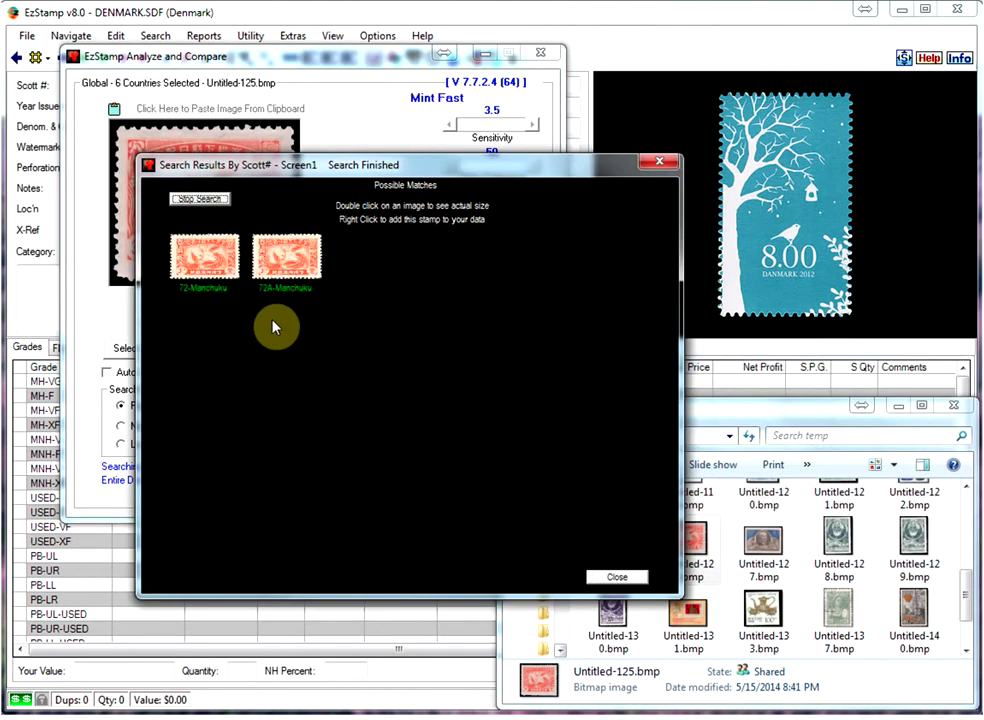
{"action": "left_click", "coordinate": [615, 577]}
Match the 40-kopek portrait scan Untitled-127.bmp to 1893-RUSSIA, then load Untitled-128.bmp
{"action": "left_click_drag", "start_coordinate": [752, 555], "coordinate": [196, 245]}
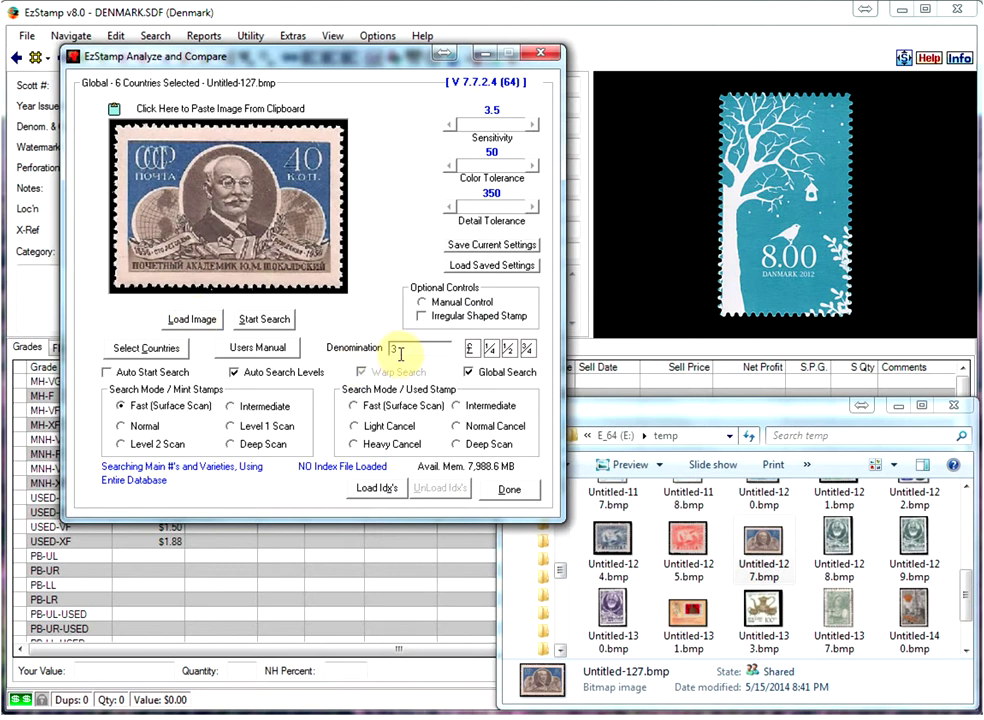
{"action": "type", "text": "40"}
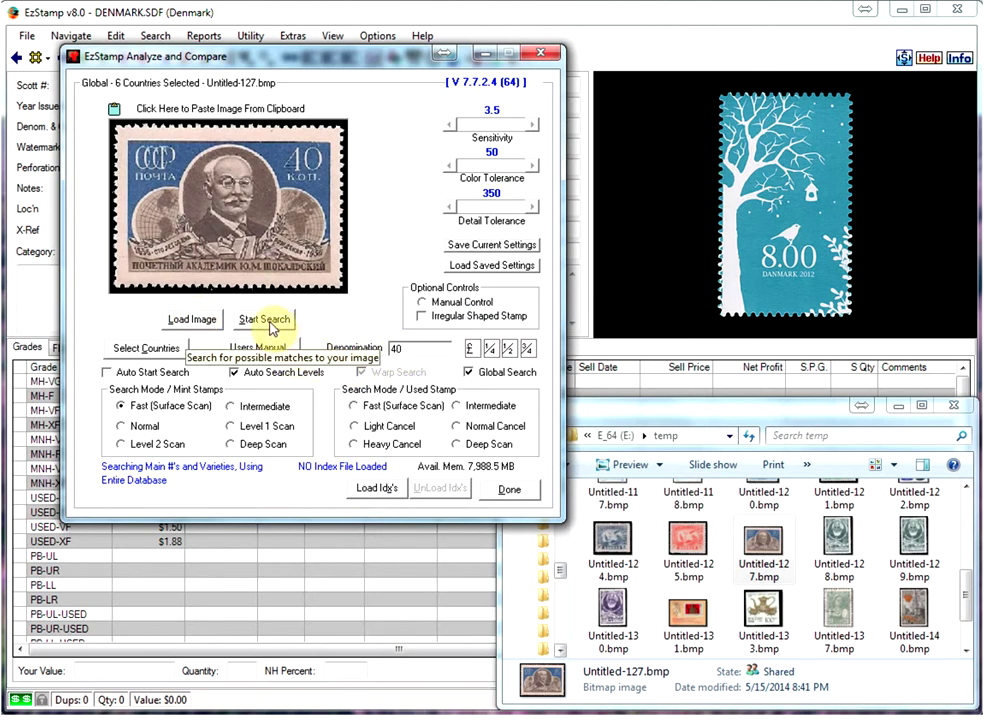
{"action": "left_click", "coordinate": [266, 322]}
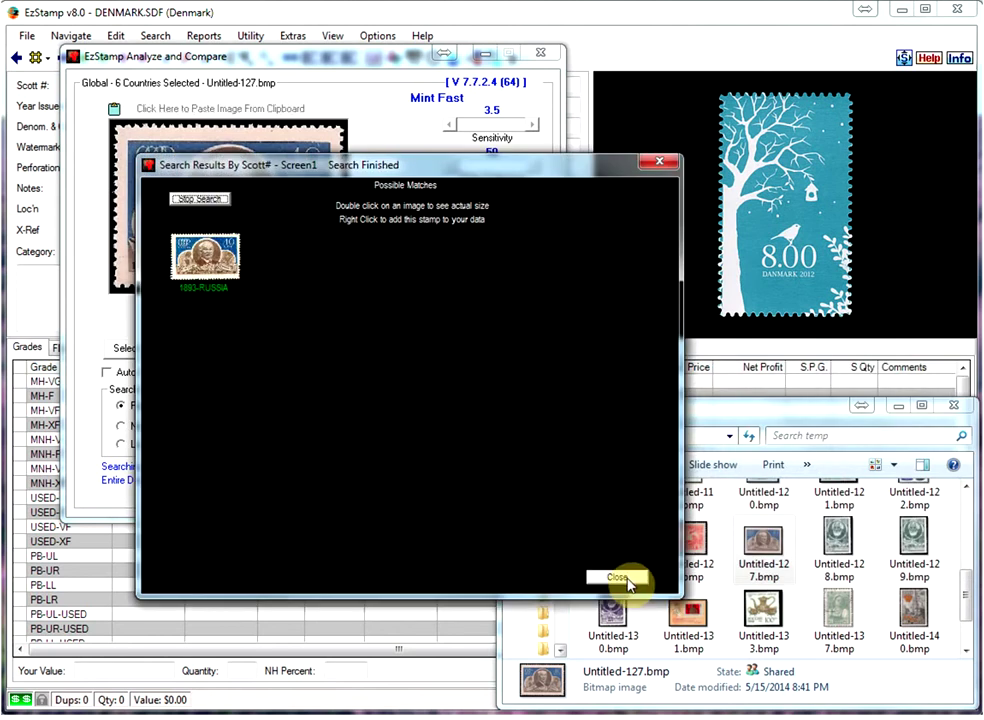
{"action": "left_click", "coordinate": [620, 578]}
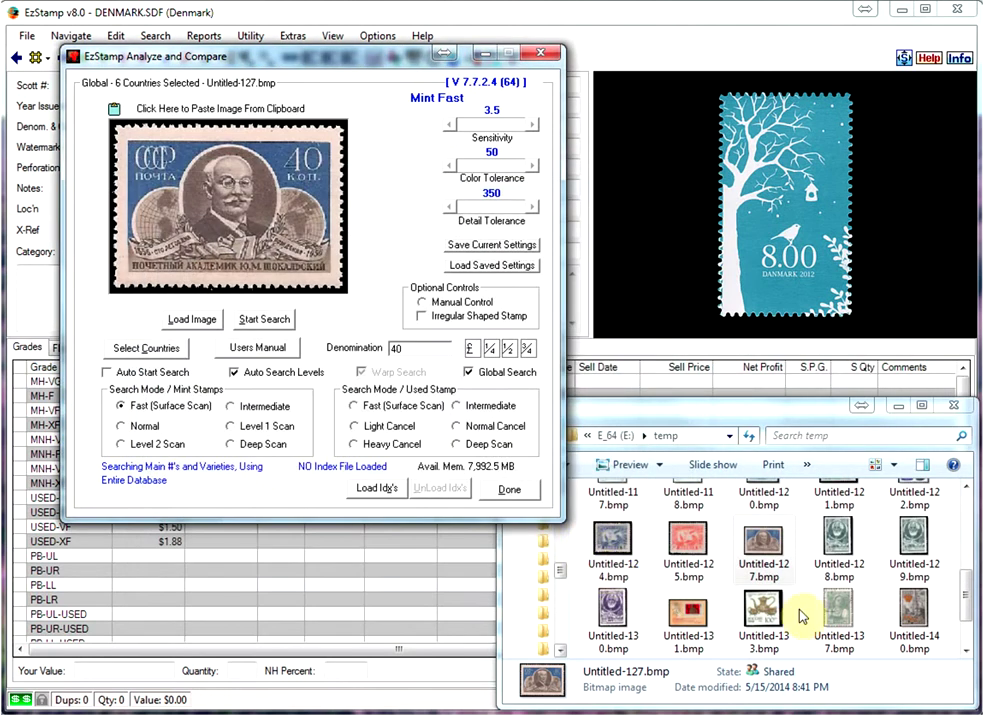
{"action": "left_click_drag", "start_coordinate": [835, 557], "coordinate": [238, 247]}
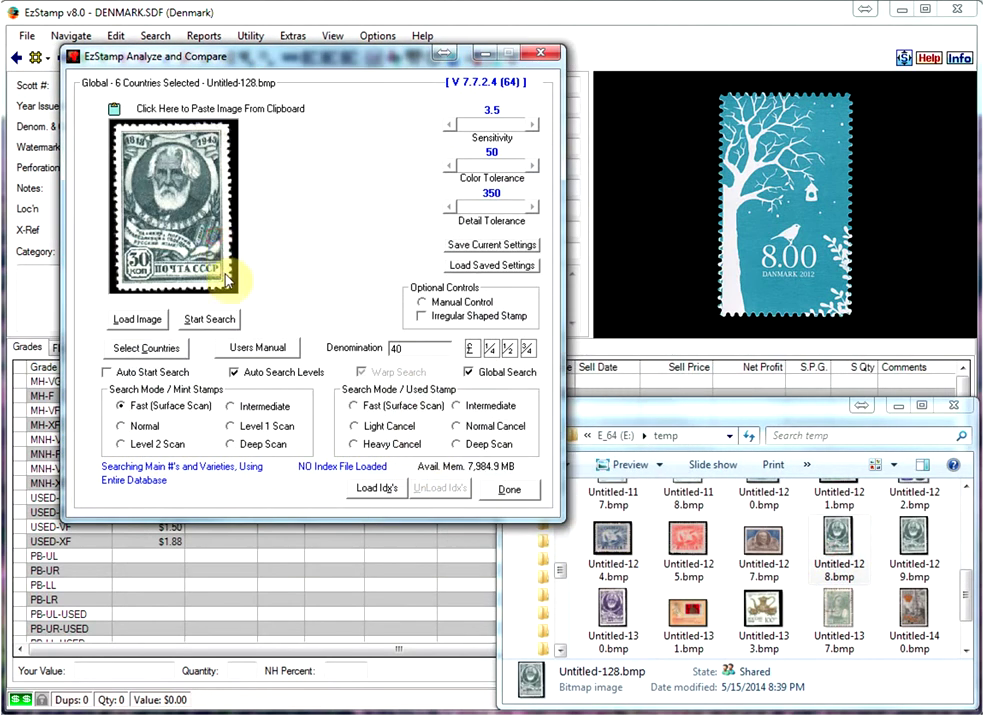
Search the 50-kopek Soviet scan Untitled-128.bmp at denomination 30
{"action": "left_click", "coordinate": [391, 348]}
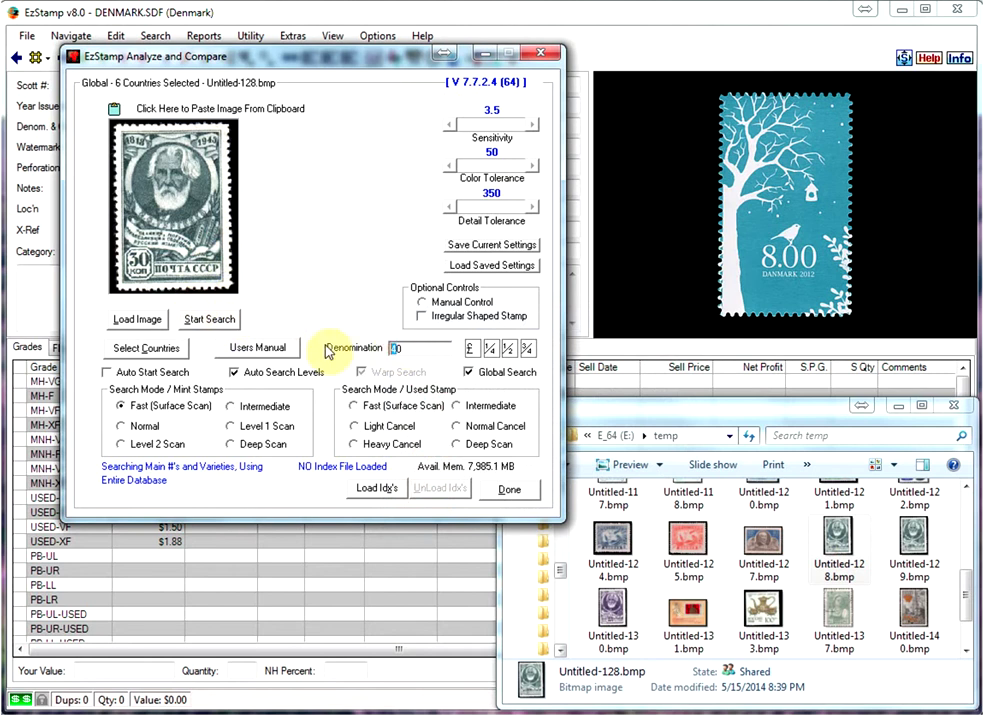
{"action": "type", "text": "3"}
{"action": "left_click", "coordinate": [218, 319]}
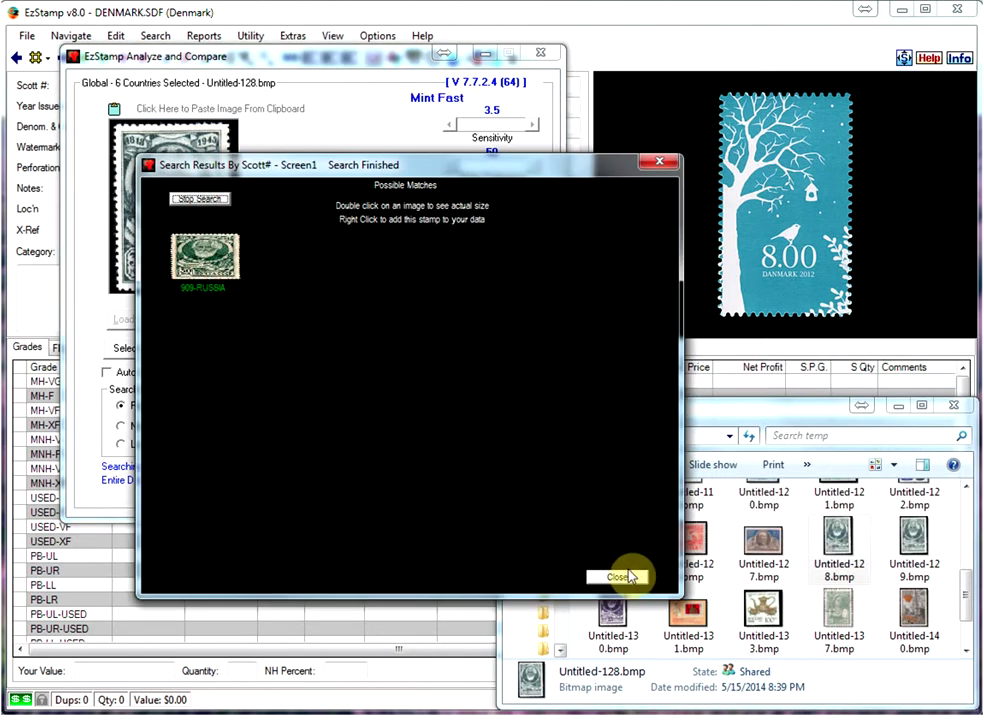
{"action": "left_click", "coordinate": [640, 577]}
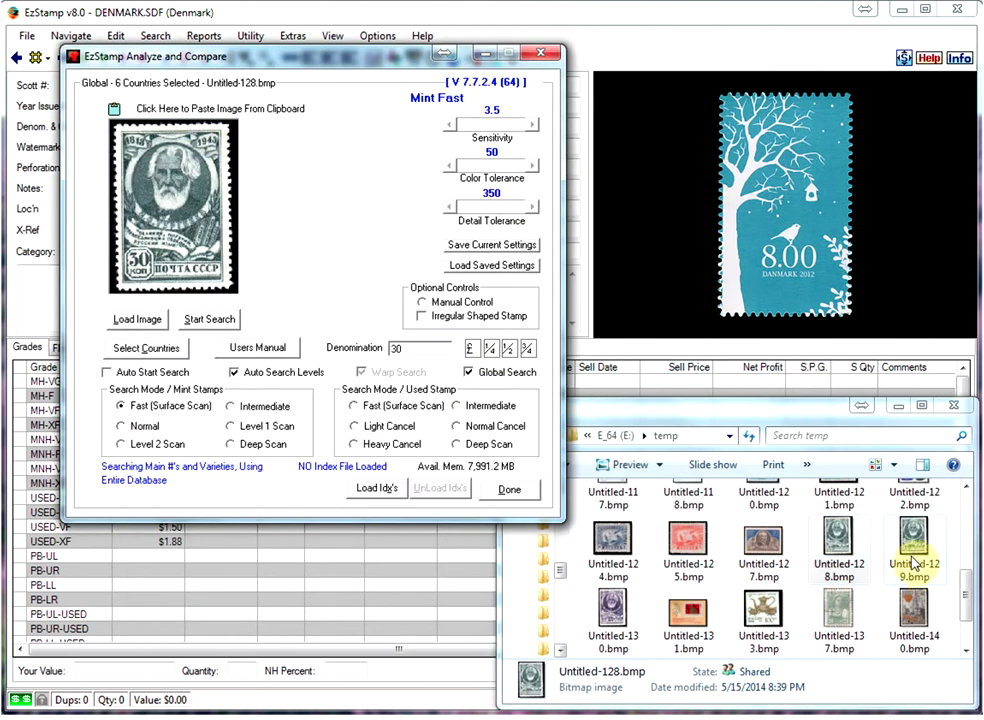
Load Untitled-129.bmp, then Untitled-130.bmp, matching the 60-kopek portrait stamp to 910-RUSSIA
{"action": "left_click_drag", "start_coordinate": [913, 555], "coordinate": [160, 180]}
{"action": "left_click_drag", "start_coordinate": [612, 640], "coordinate": [176, 177]}
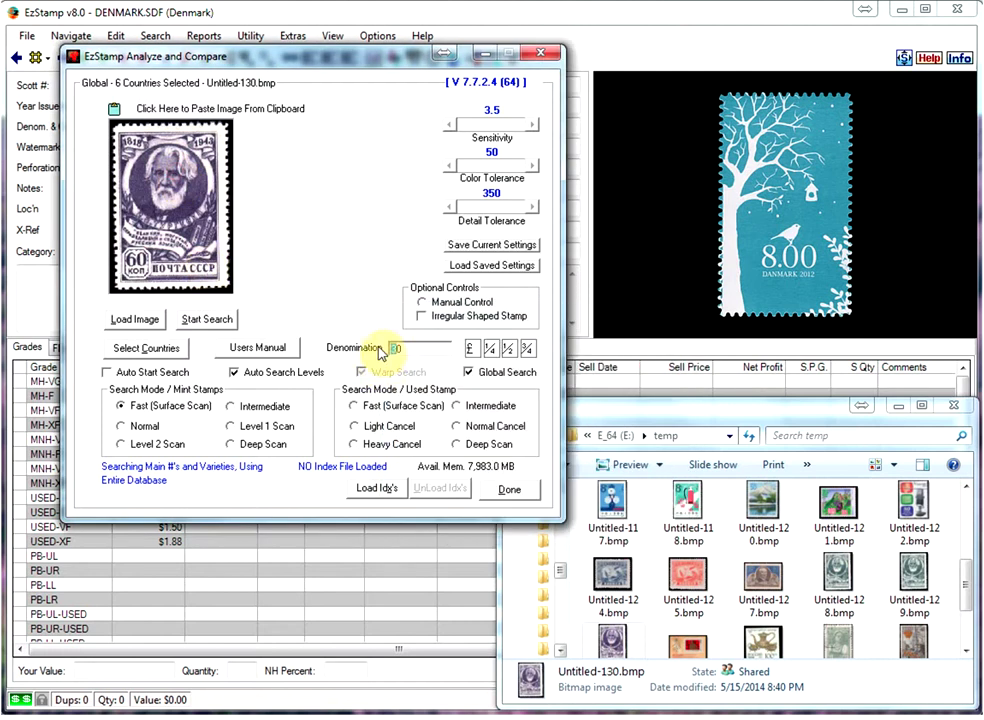
{"action": "left_click", "coordinate": [222, 319]}
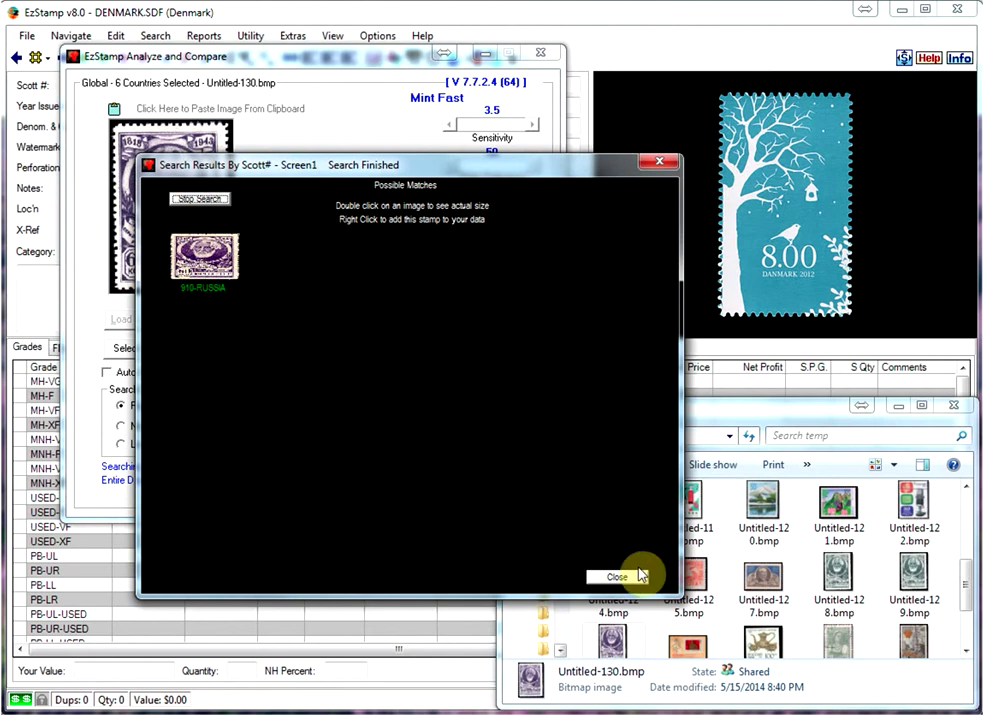
{"action": "left_click", "coordinate": [620, 578]}
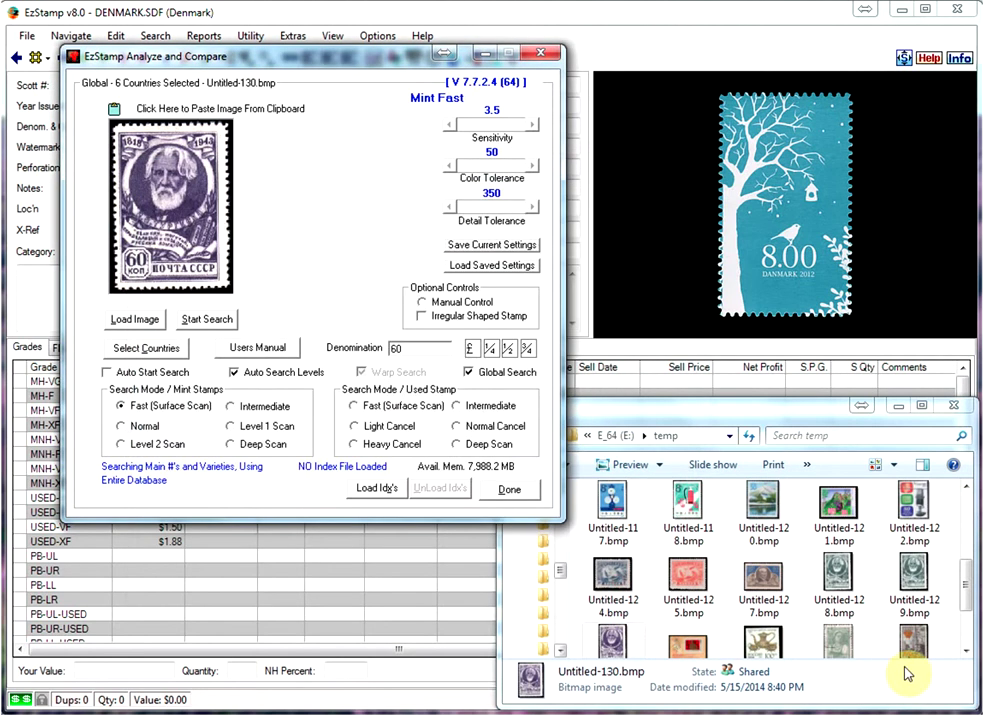
{"action": "left_click", "coordinate": [966, 652]}
Load the souvenir sheet scan Untitled-131.bmp and search for its matches
{"action": "scroll", "coordinate": [687, 564], "scroll_direction": "down", "scroll_amount": 2}
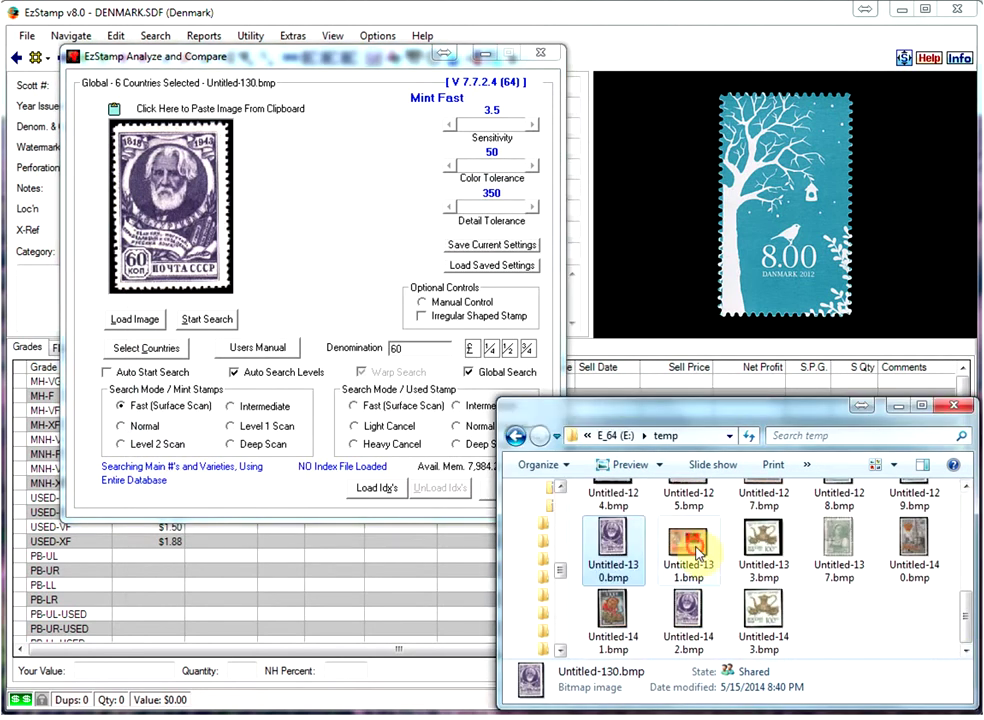
{"action": "left_click", "coordinate": [697, 547]}
{"action": "left_click_drag", "start_coordinate": [697, 547], "coordinate": [158, 169]}
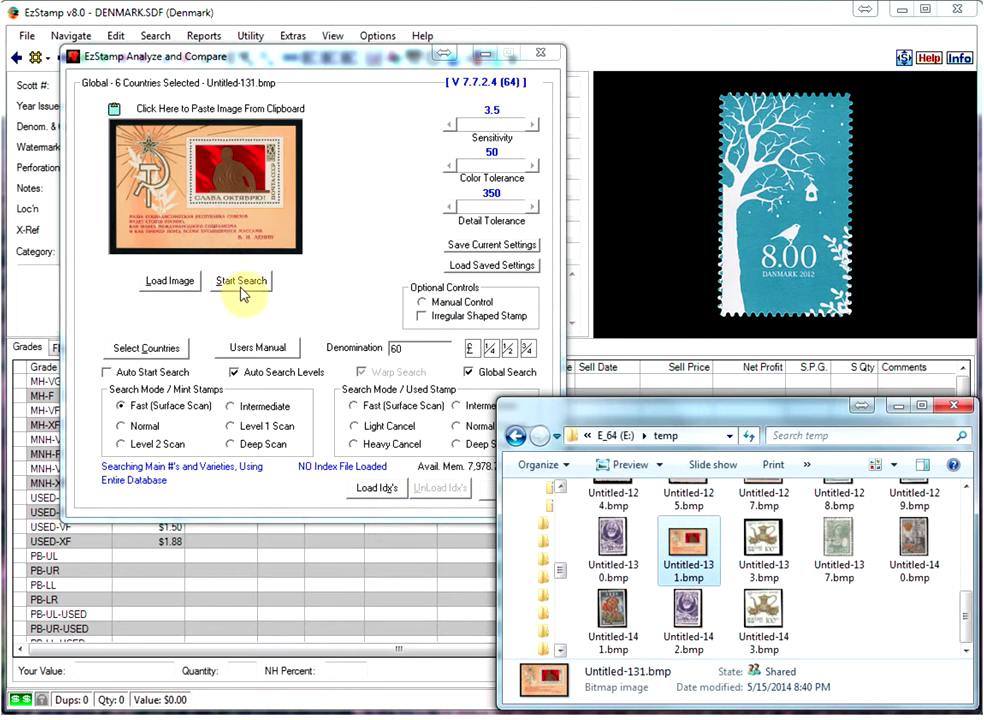
{"action": "left_click", "coordinate": [392, 346]}
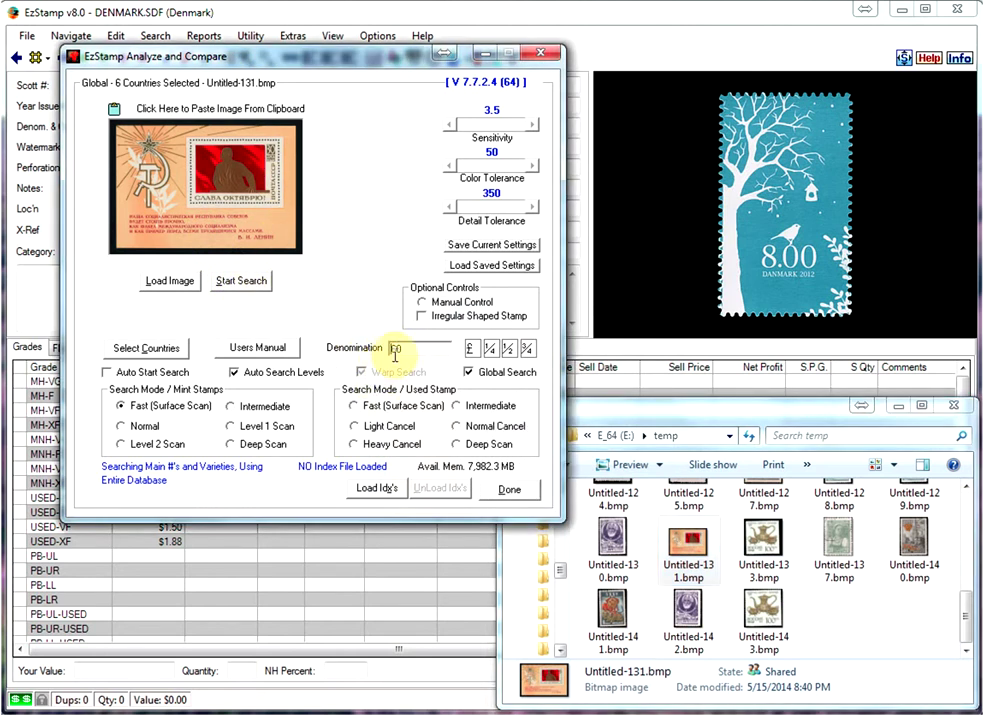
{"action": "left_click", "coordinate": [242, 281]}
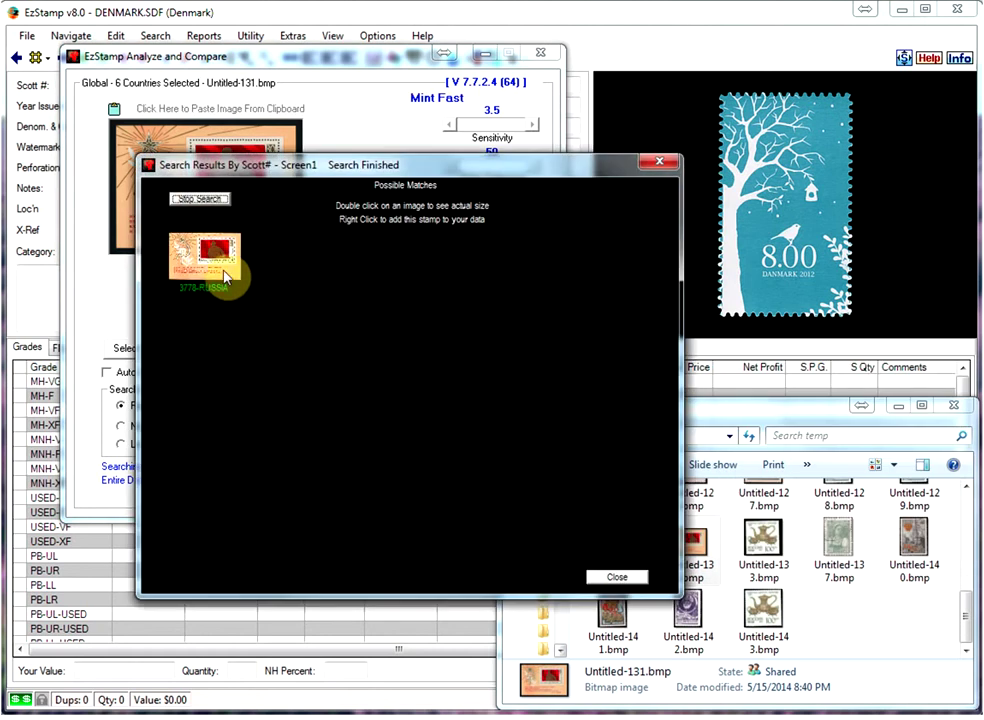
Add the 3778-RUSSIA match to the data and view it at full size
{"action": "right_click", "coordinate": [236, 278]}
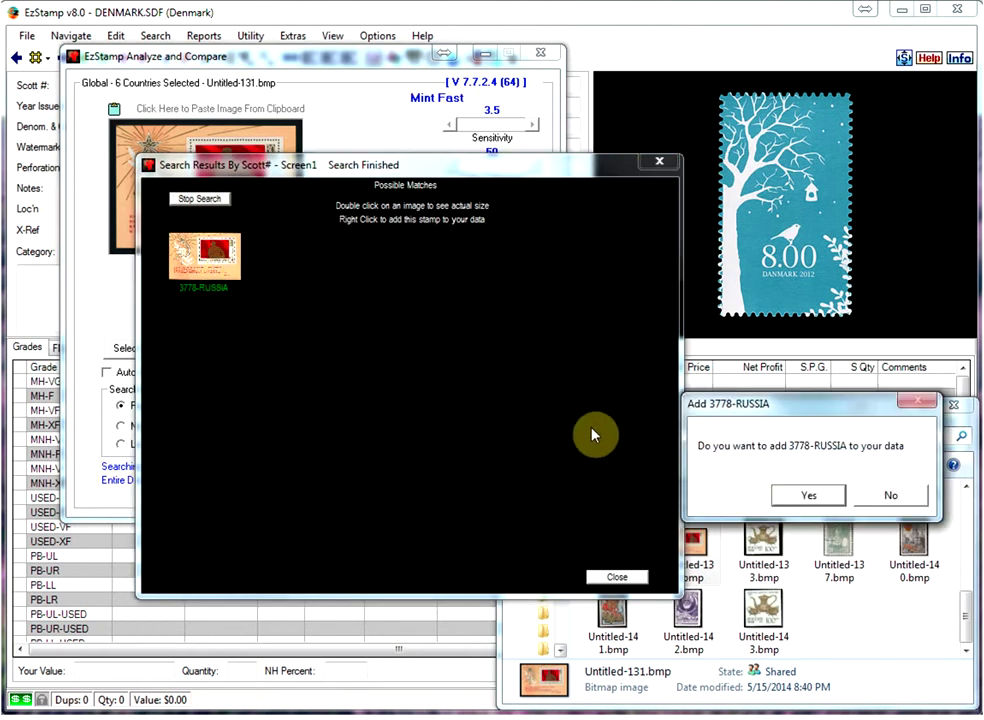
{"action": "left_click", "coordinate": [808, 495]}
{"action": "double_click", "coordinate": [190, 240]}
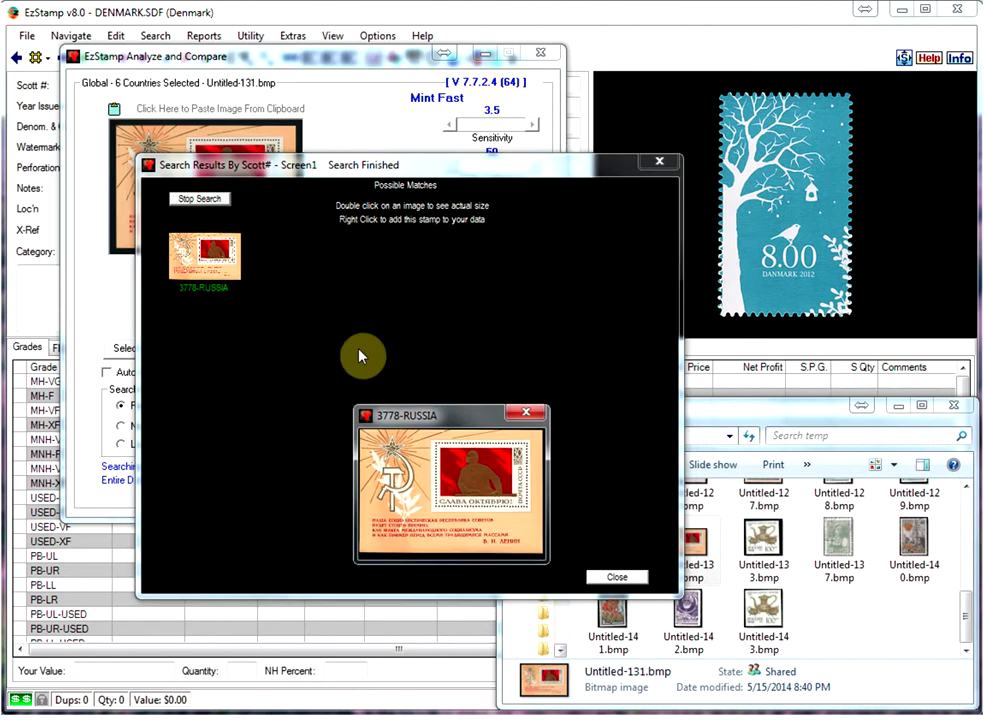
{"action": "left_click", "coordinate": [527, 413]}
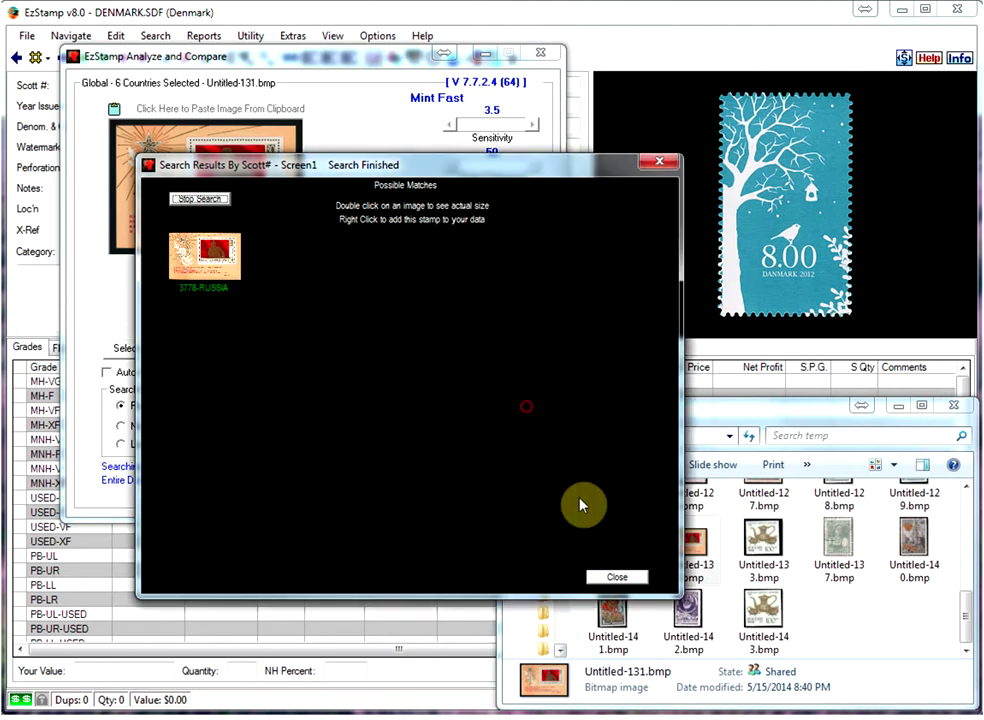
{"action": "left_click", "coordinate": [617, 577]}
Match the teapot scan Untitled-133.bmp at denomination 100 to 6148-RUSSIA
{"action": "left_click_drag", "start_coordinate": [763, 565], "coordinate": [172, 246]}
{"action": "double_click", "coordinate": [396, 348]}
{"action": "type", "text": "100"}
{"action": "left_click", "coordinate": [238, 319]}
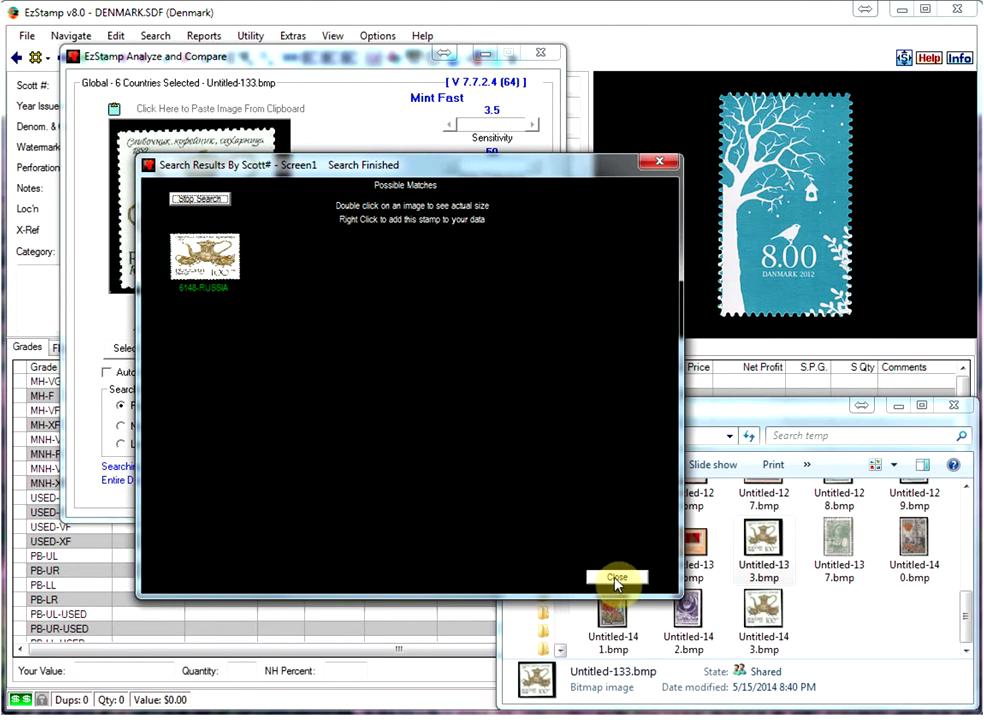
{"action": "left_click", "coordinate": [616, 578]}
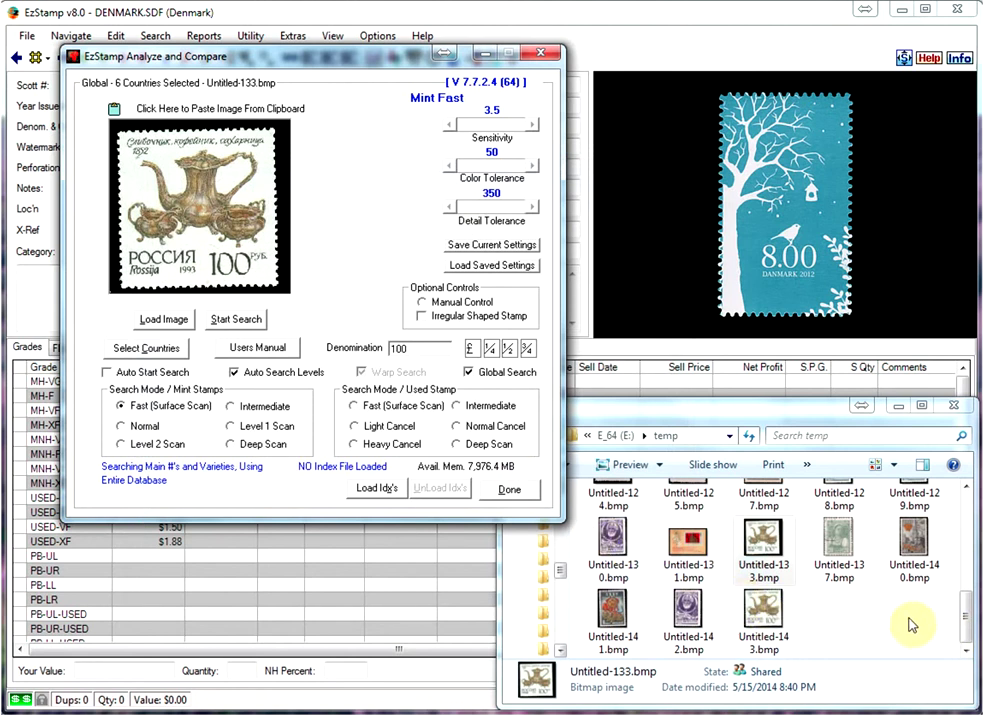
Reload Untitled-131.bmp into the analyzer with denomination 30
{"action": "left_click", "coordinate": [958, 627]}
{"action": "scroll", "coordinate": [960, 580], "scroll_direction": "up", "scroll_amount": 5}
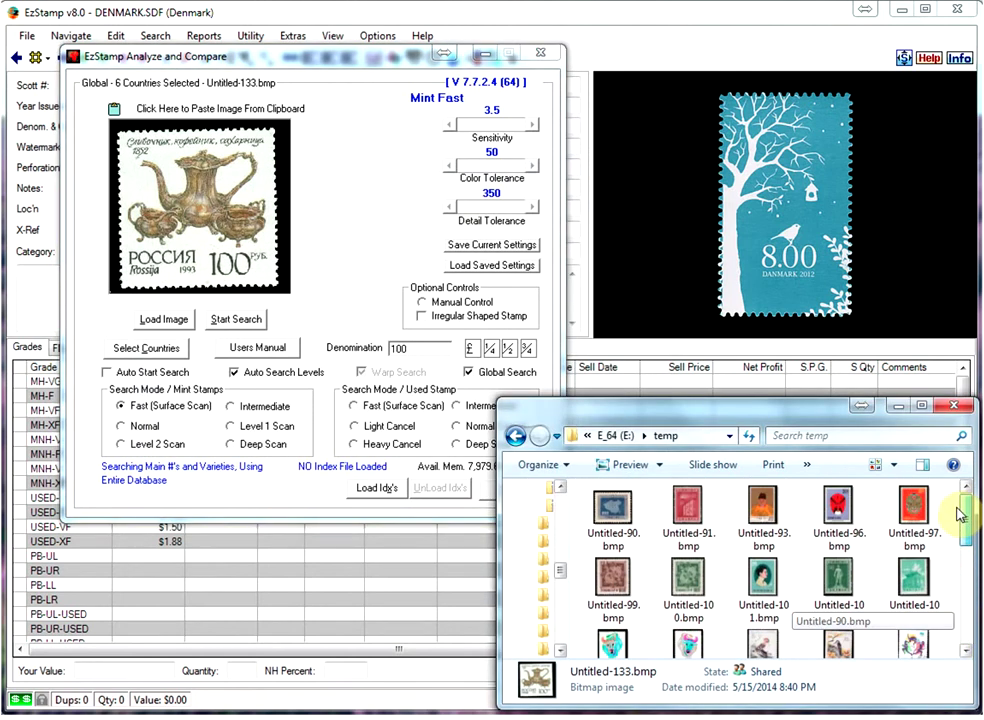
{"action": "scroll", "coordinate": [965, 620], "scroll_direction": "down", "scroll_amount": 5}
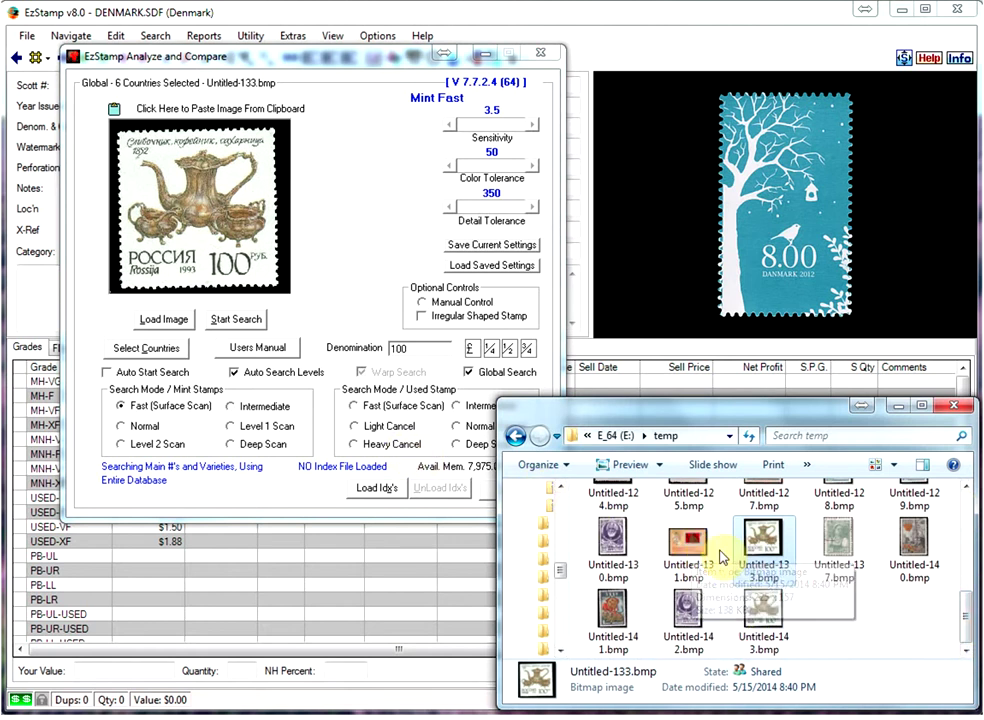
{"action": "left_click_drag", "start_coordinate": [703, 553], "coordinate": [135, 180]}
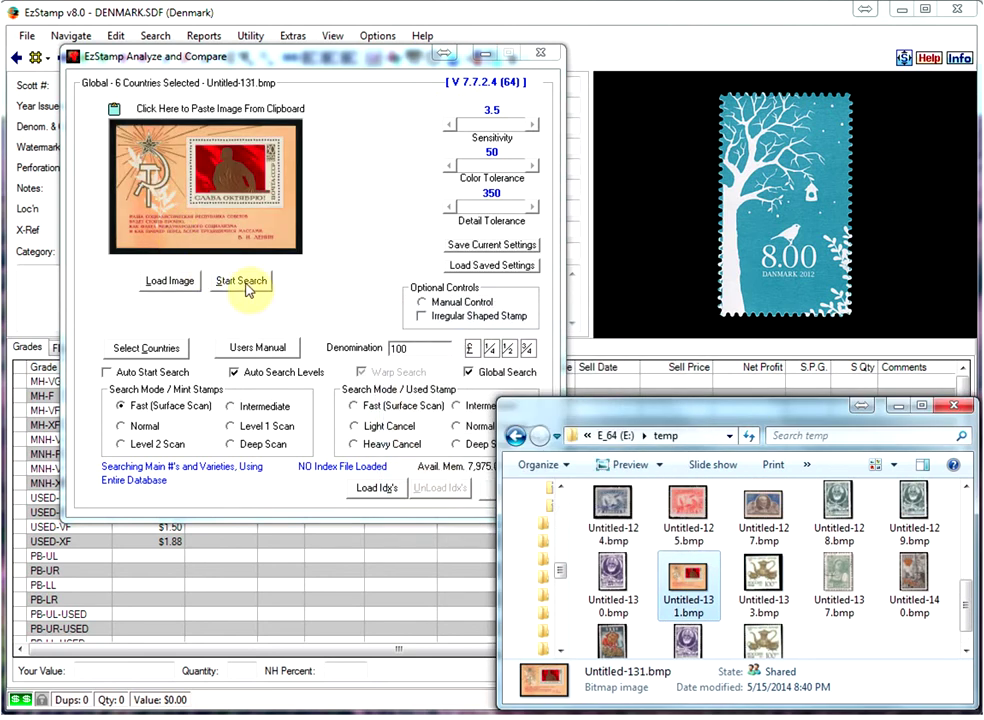
{"action": "left_click", "coordinate": [399, 350]}
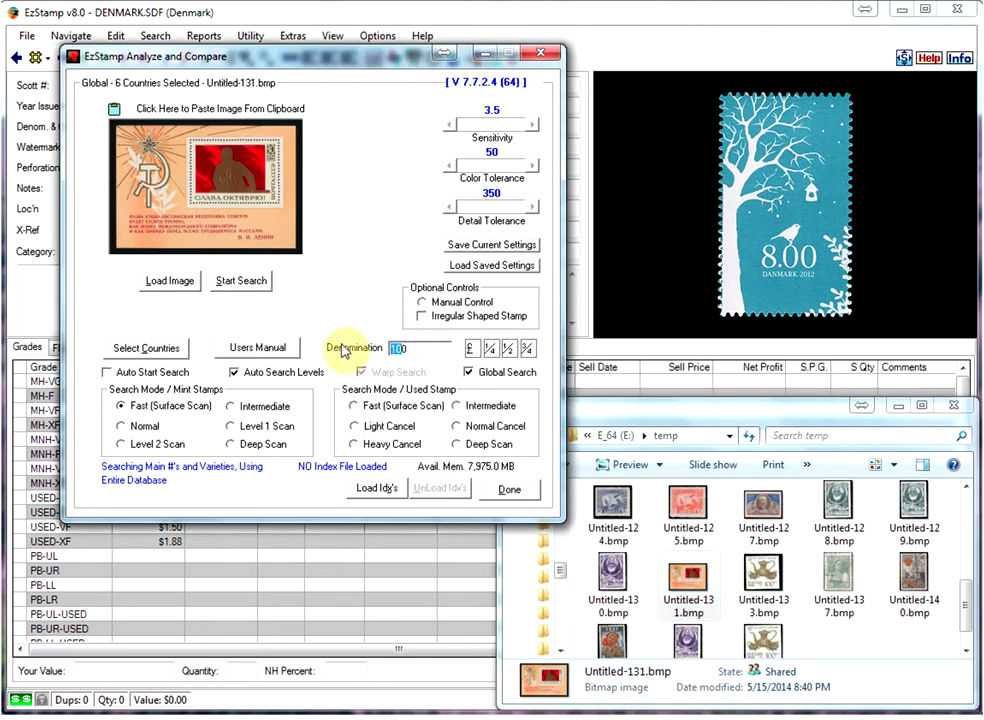
{"action": "type", "text": "30"}
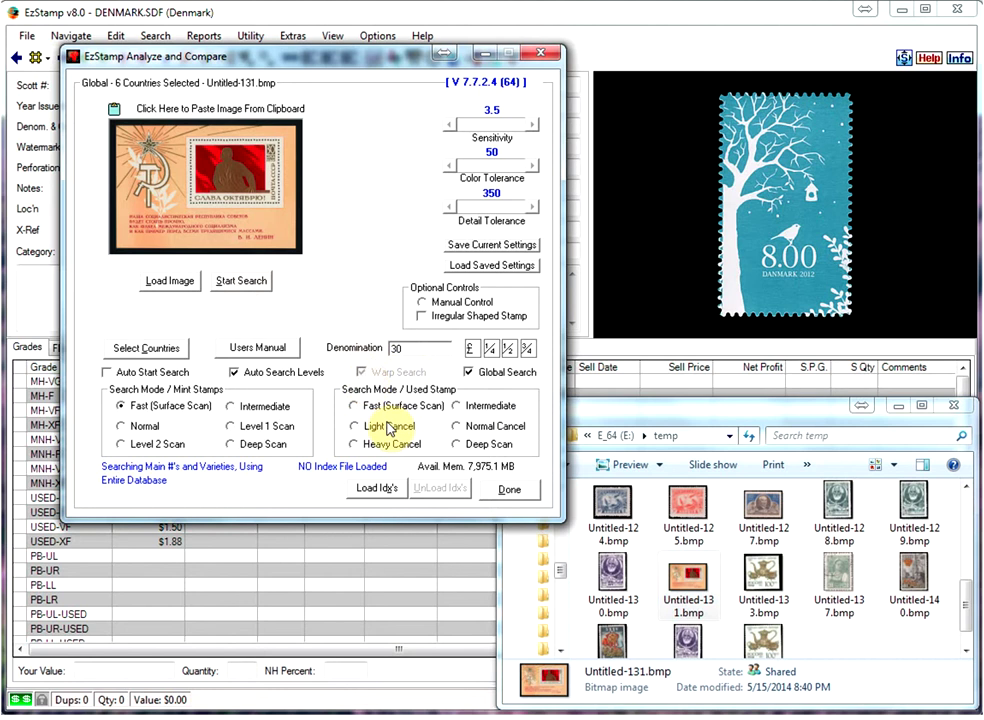
Re-run the search, finding 3778-RUSSIA again and acknowledging it is already added
{"action": "left_click", "coordinate": [230, 283]}
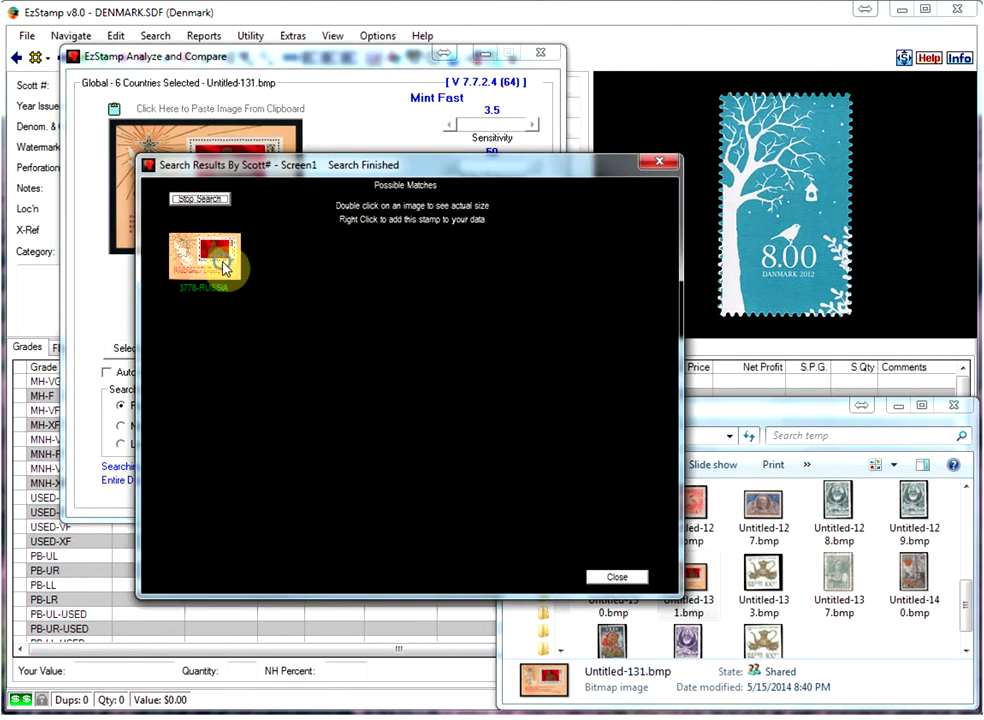
{"action": "right_click", "coordinate": [224, 267]}
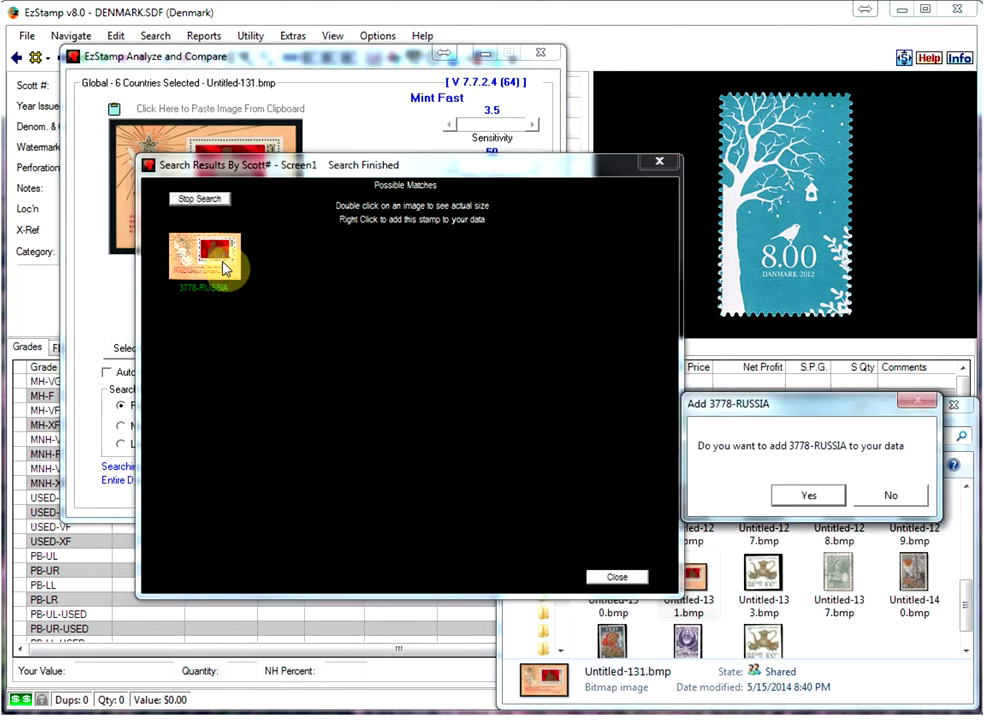
{"action": "left_click", "coordinate": [805, 497]}
{"action": "left_click", "coordinate": [851, 494]}
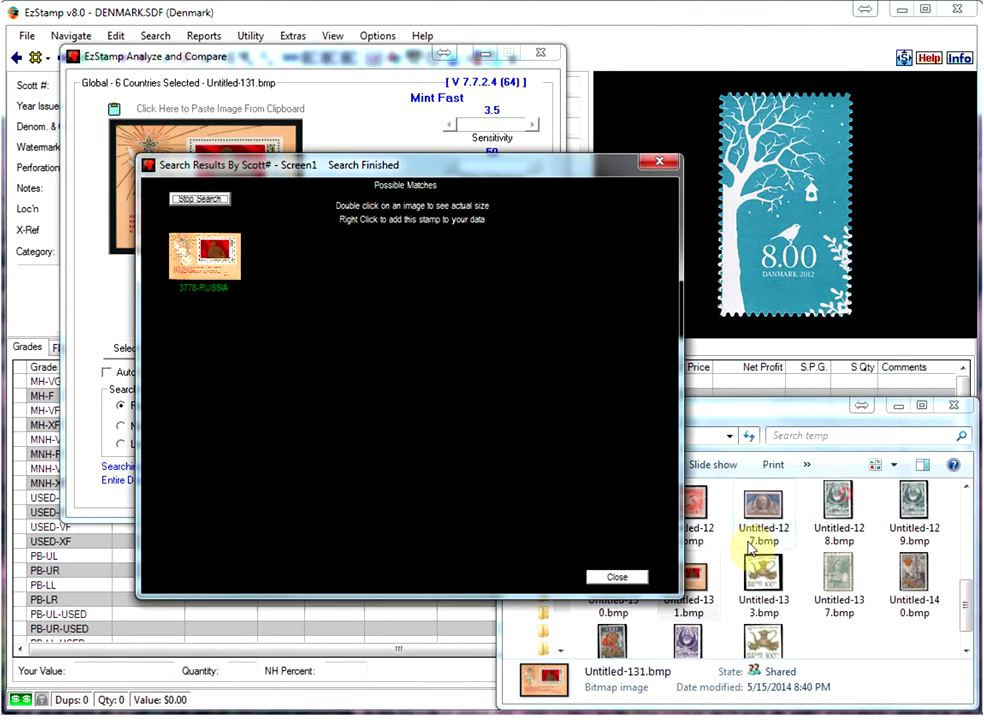
{"action": "left_click", "coordinate": [620, 577]}
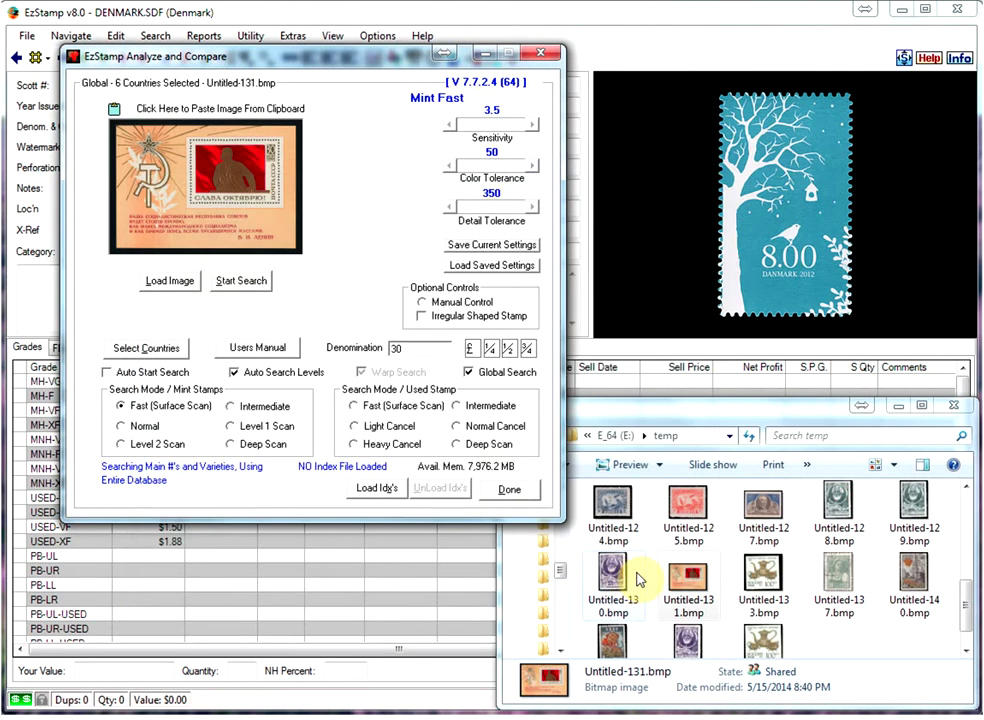
Open the RUSSIA 3778 row from global search and save one MH-VF sheet worth $1.62
{"action": "left_click", "coordinate": [509, 490]}
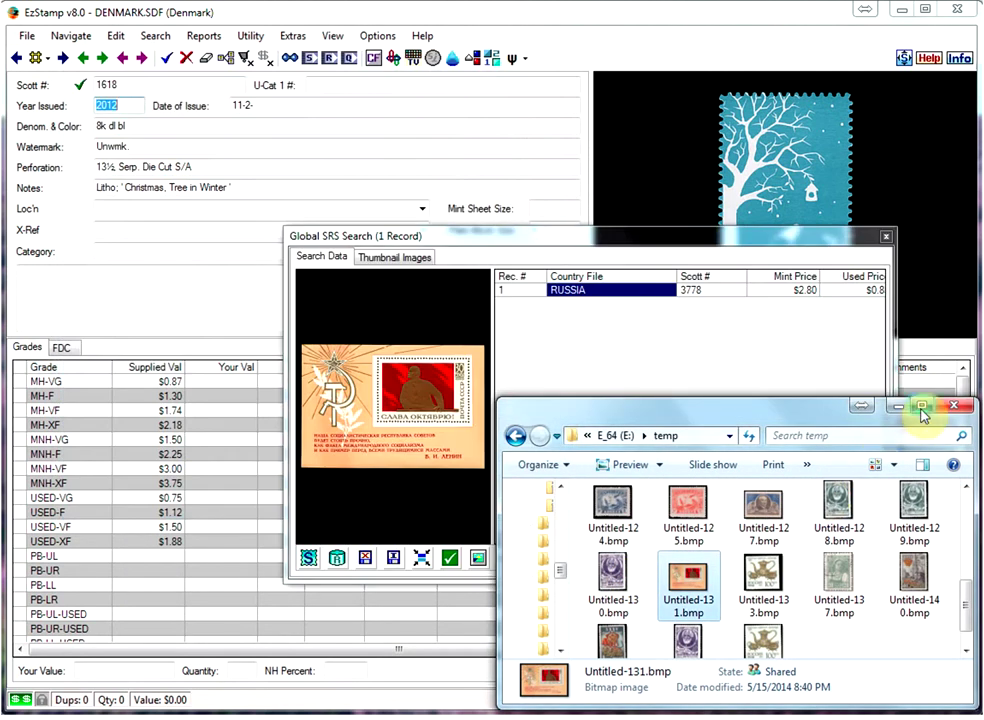
{"action": "left_click", "coordinate": [951, 406]}
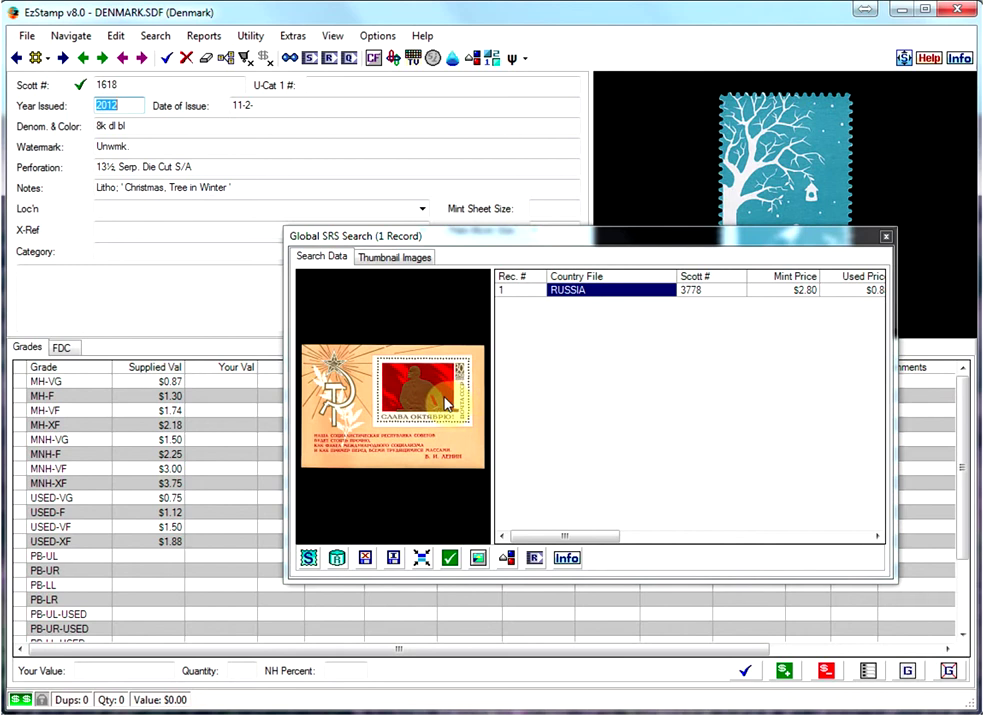
{"action": "double_click", "coordinate": [572, 292]}
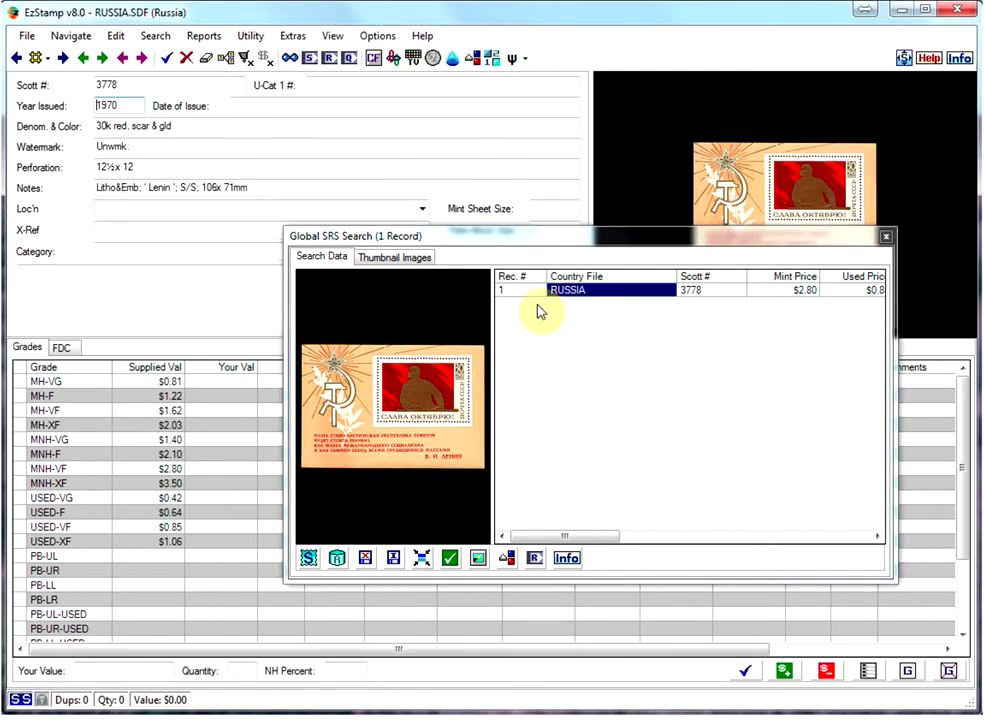
{"action": "left_click", "coordinate": [885, 237]}
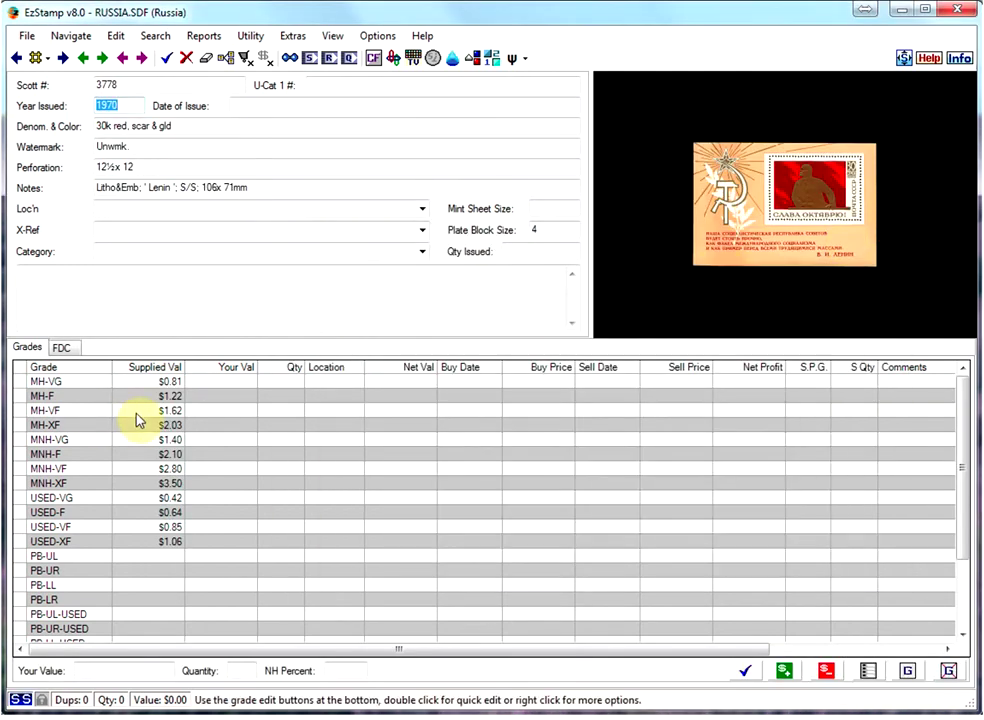
{"action": "left_click", "coordinate": [167, 411]}
{"action": "left_click", "coordinate": [750, 672]}
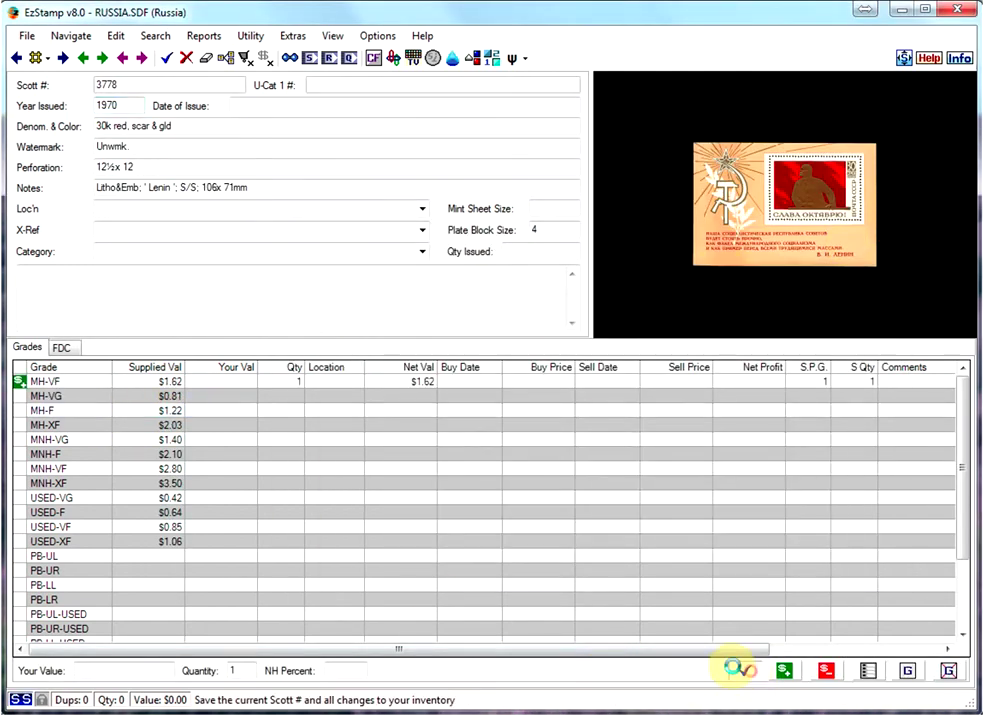